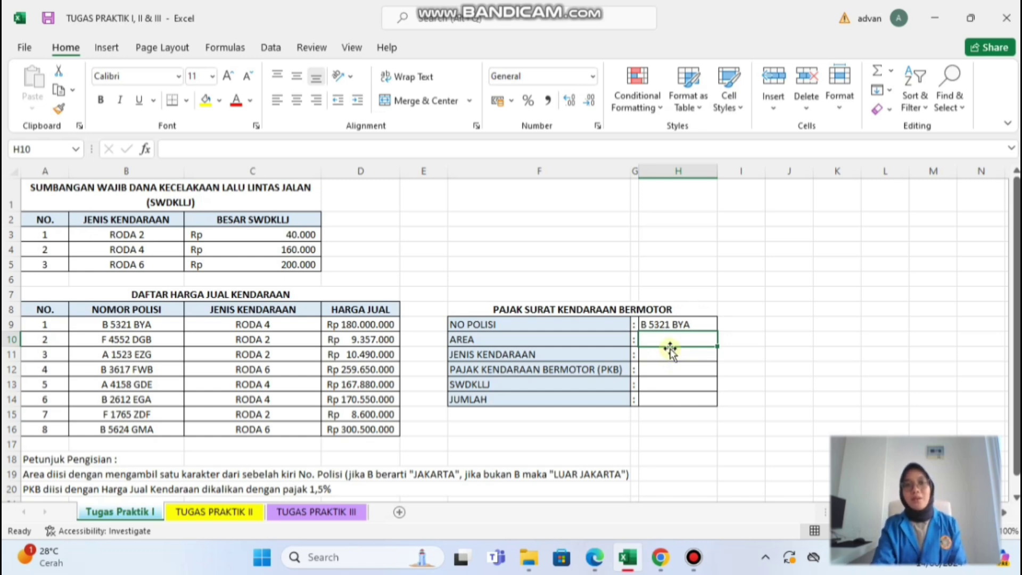
# - Fill the AREA cell H10 with the formula =IF(LEFT(B9;1)="B";"JAKARTA";"LUAR JAKARTA")
pyautogui.write('=')
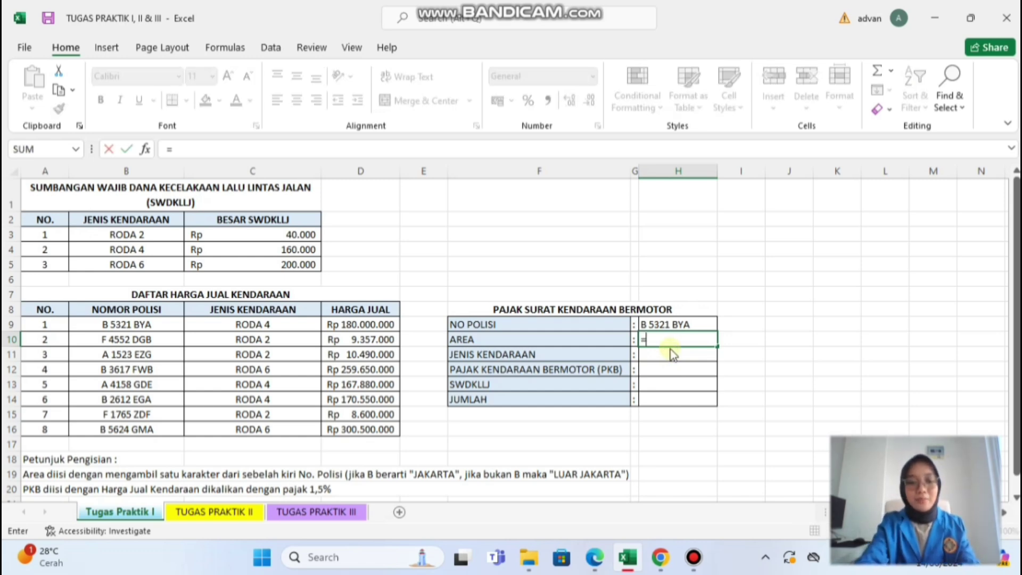
pyautogui.write('if')
pyautogui.press('Tab')
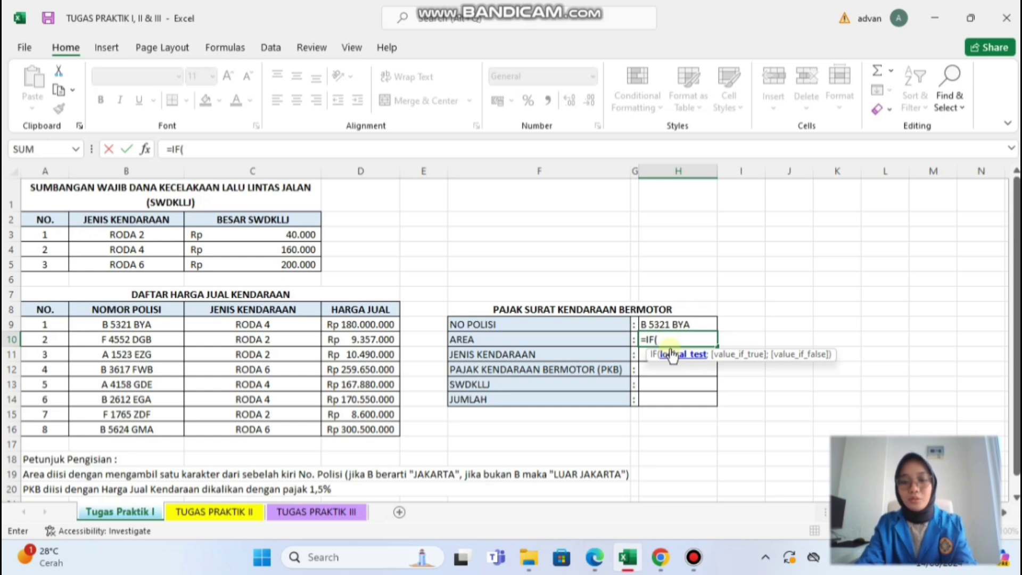
pyautogui.write('LEFT')
pyautogui.press('Tab')
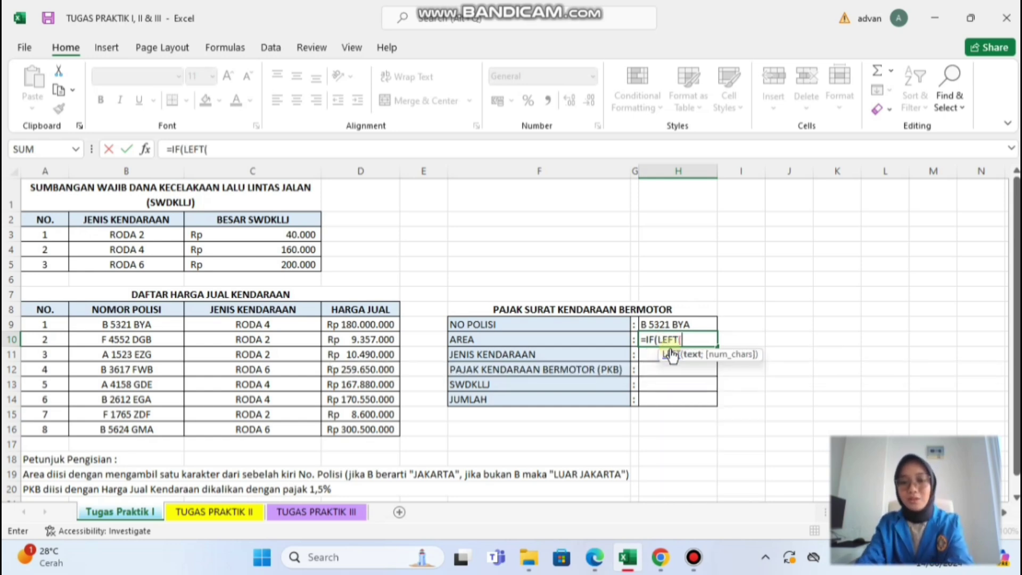
pyautogui.click(170, 334)
pyautogui.click(166, 324)
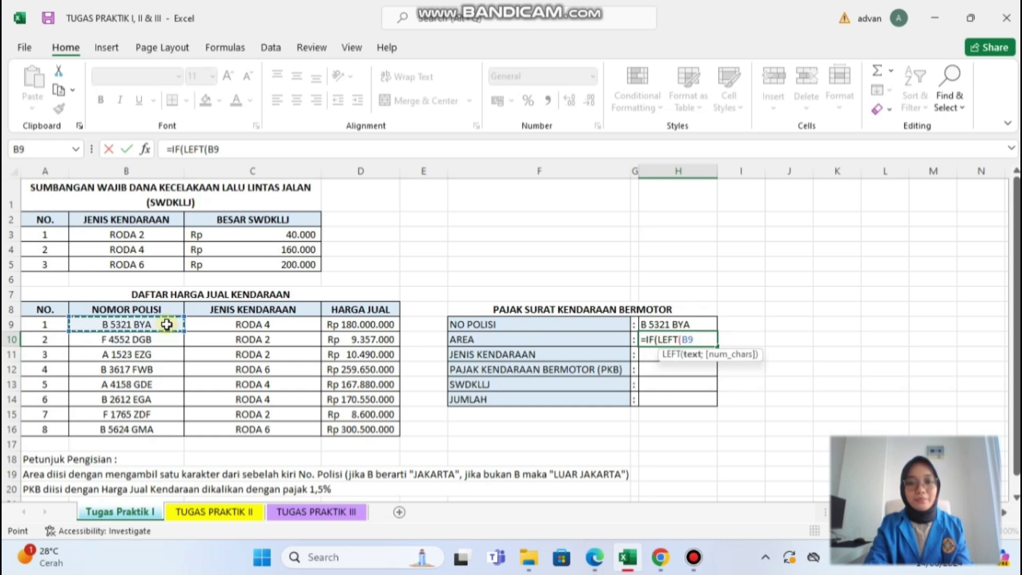
pyautogui.write(';')
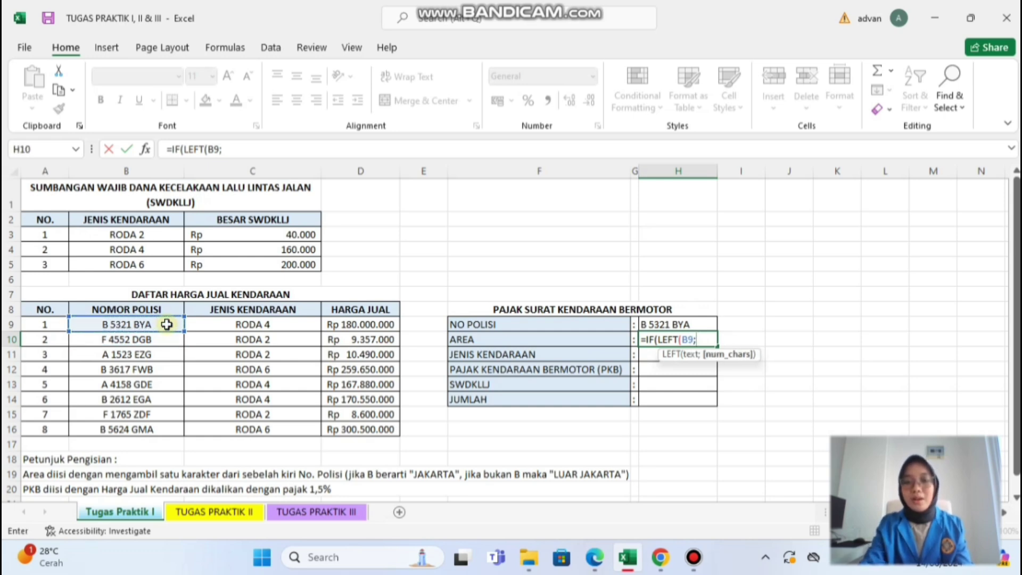
pyautogui.write('1)')
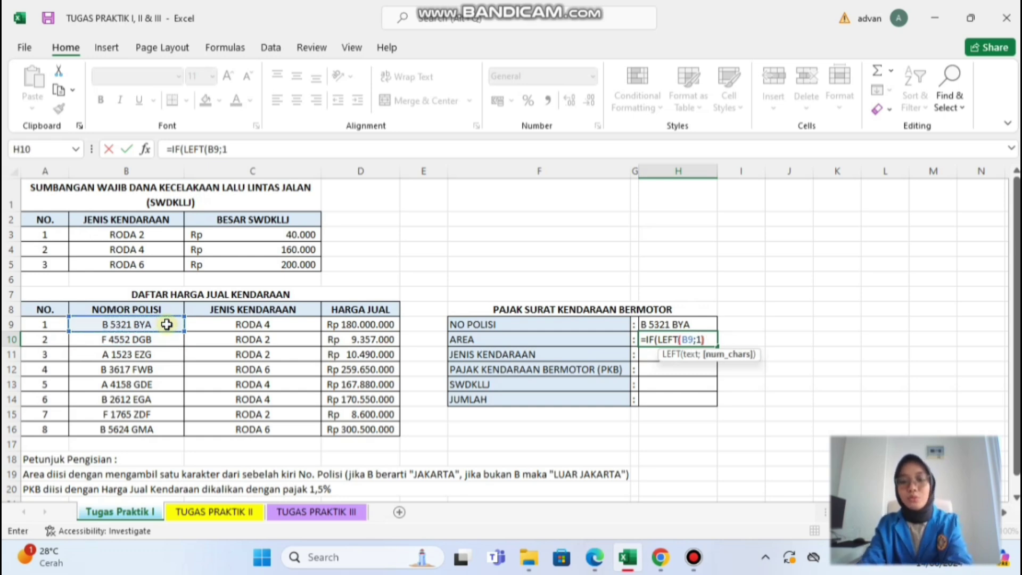
pyautogui.write('=')
pyautogui.write('"B')
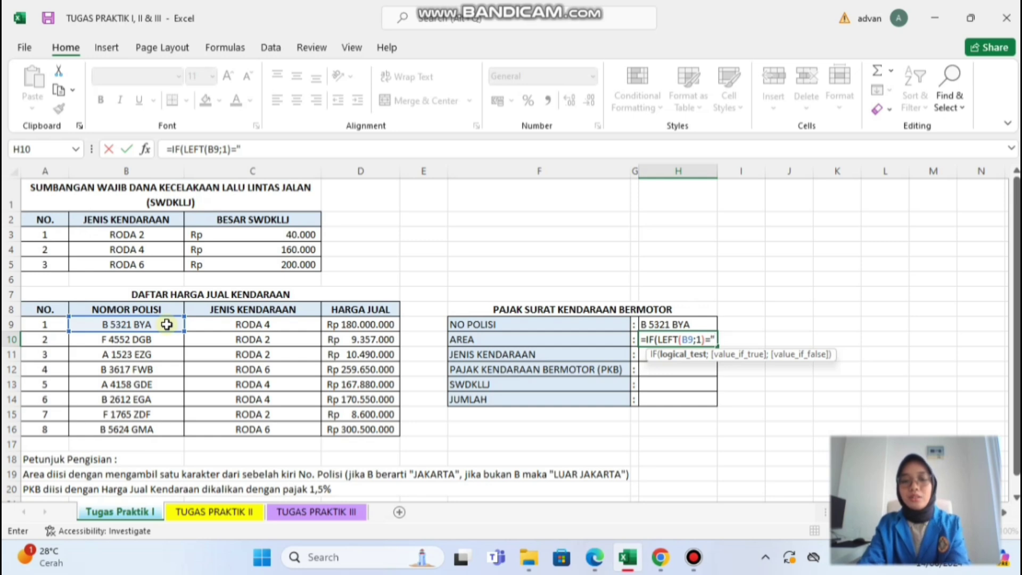
pyautogui.write('";')
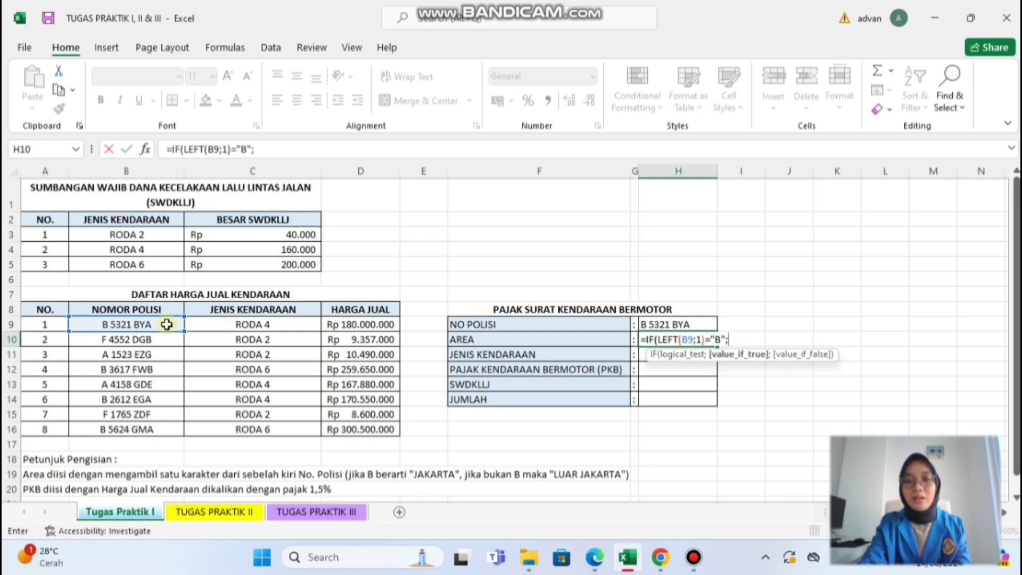
pyautogui.write('"JAKARTA')
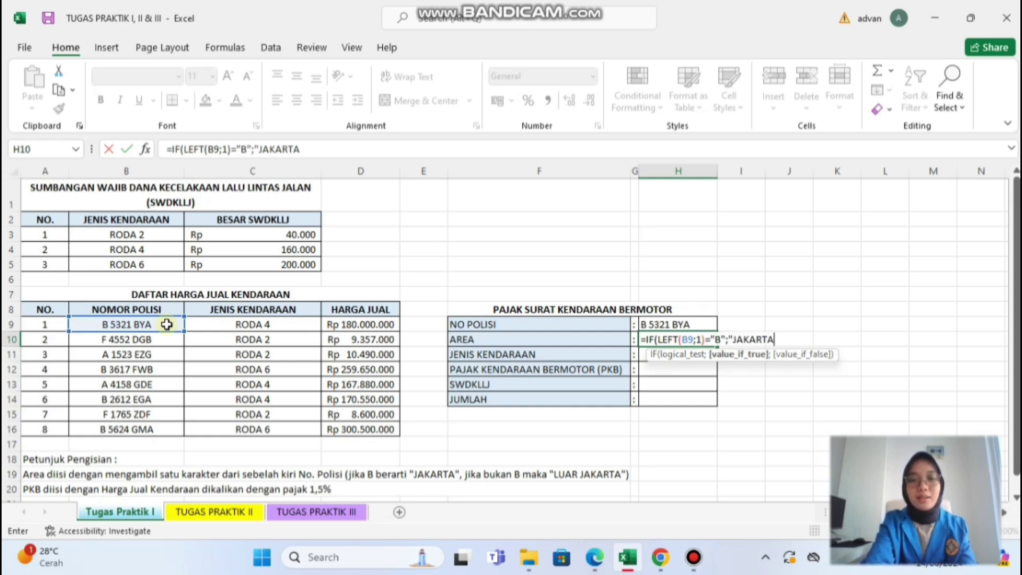
pyautogui.write('";')
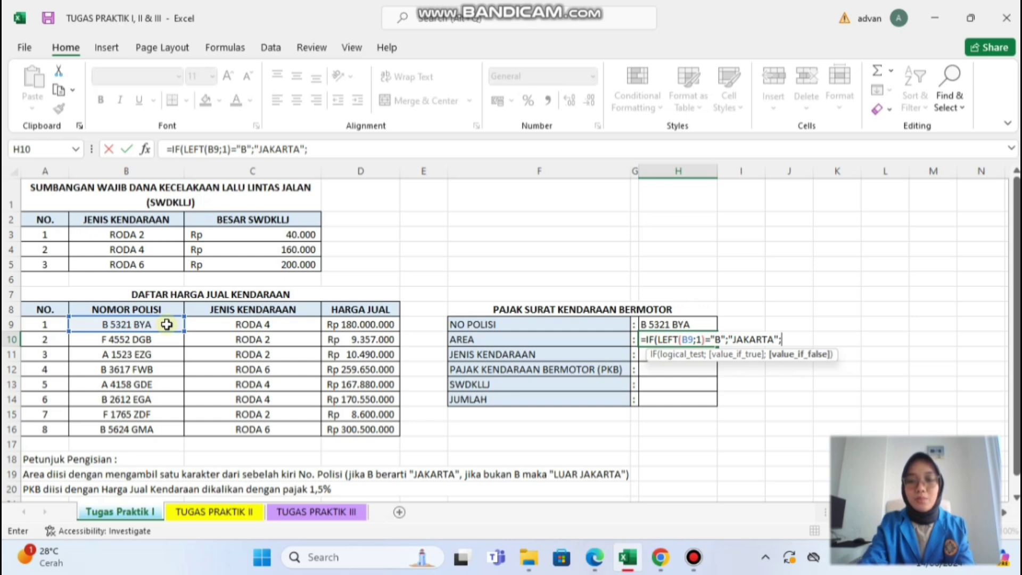
pyautogui.write('"LUAR JAKARTA')
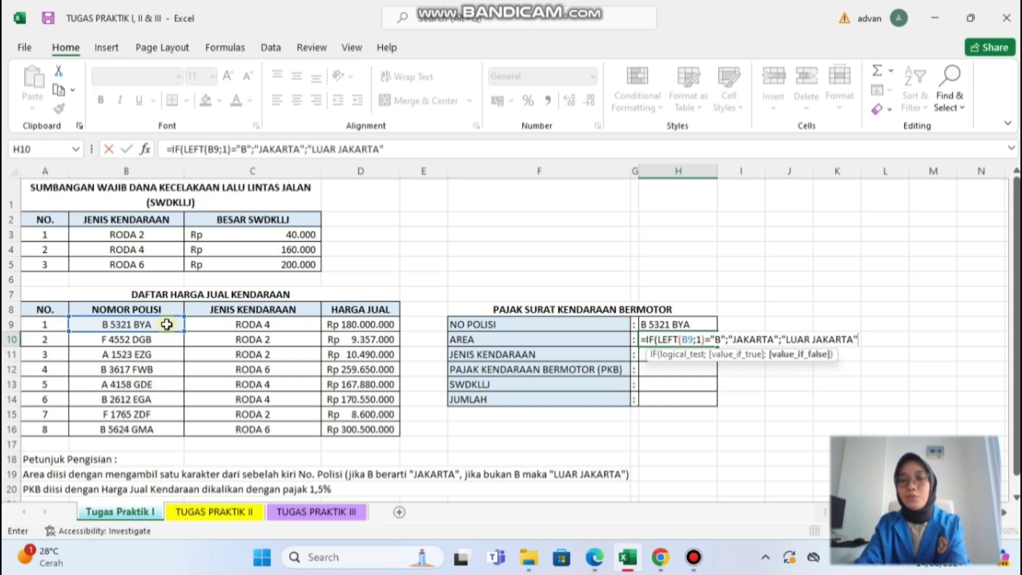
pyautogui.write('")')
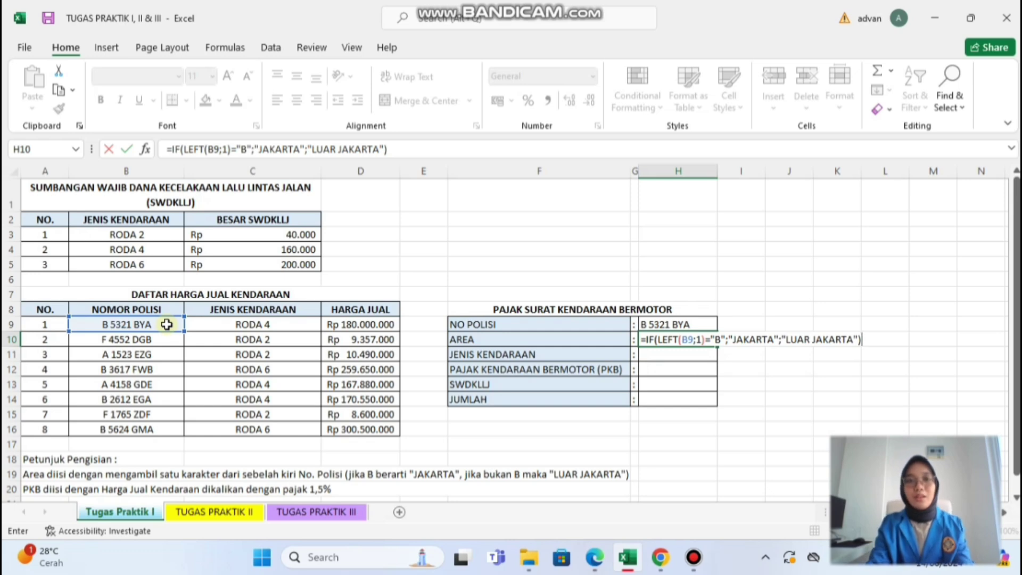
pyautogui.press('Return')
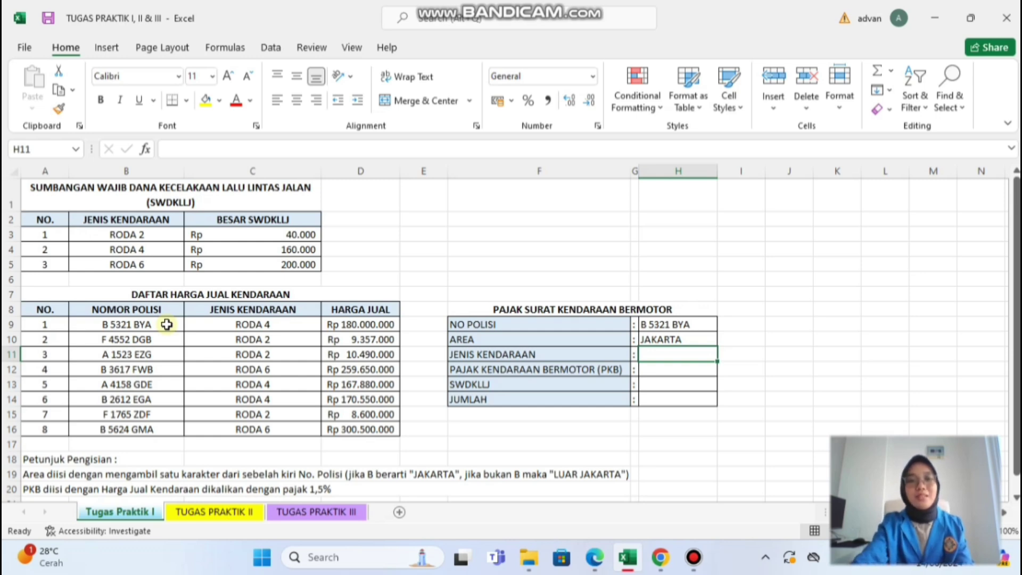
# - Look up the vehicle type in the JENIS KENDARAAN cell H11 with =VLOOKUP(H9;$B$9:$D$16;2;0)
pyautogui.write('=VLOOK')
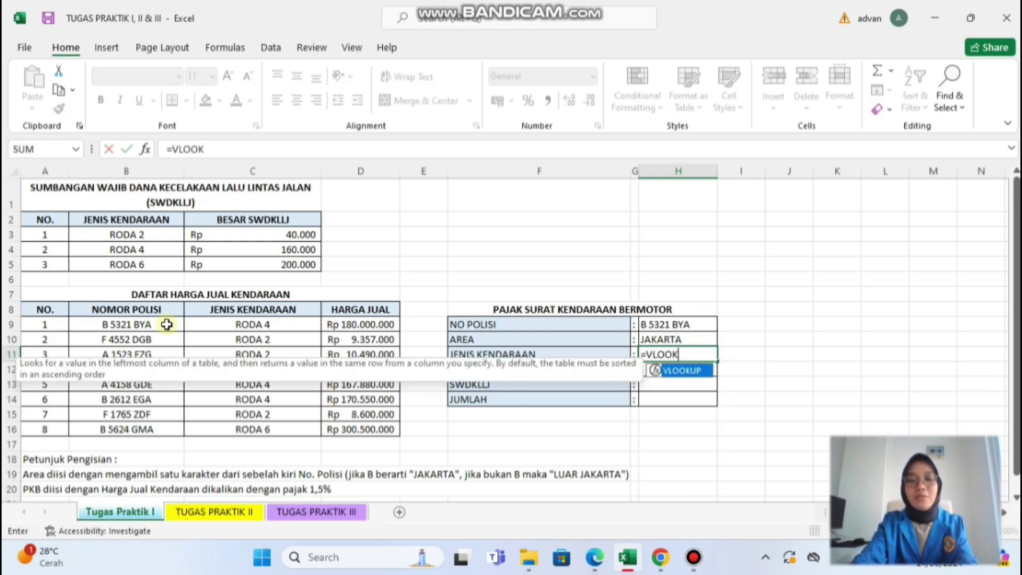
pyautogui.write('UP(')
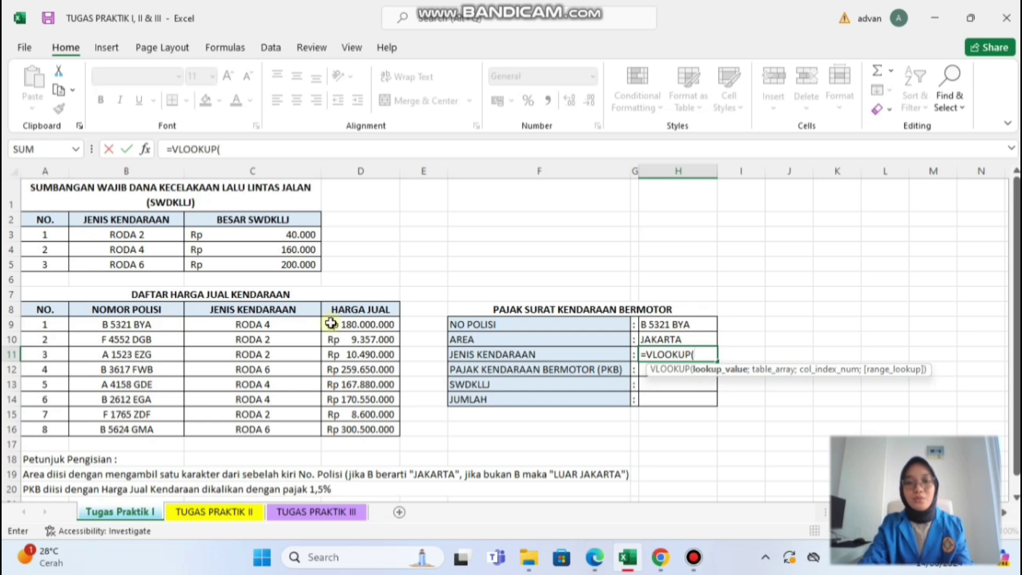
pyautogui.click(662, 322)
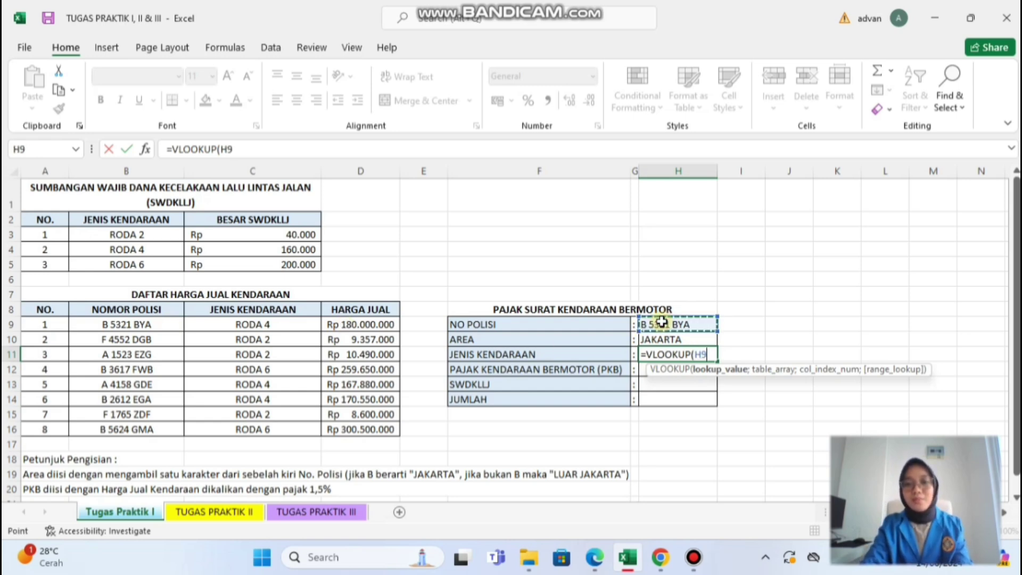
pyautogui.write(';')
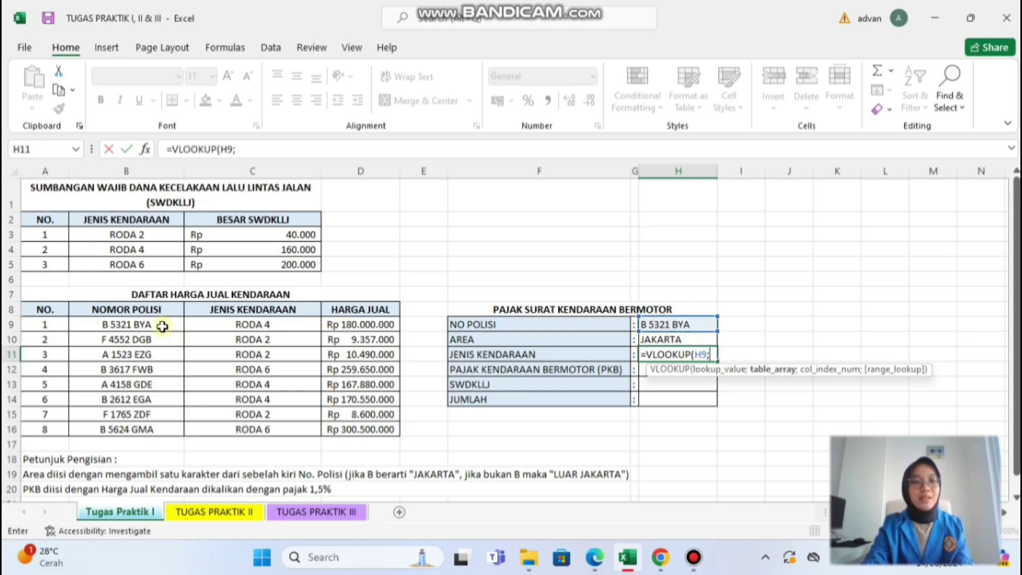
pyautogui.moveTo(163, 326); pyautogui.dragTo(357, 433)
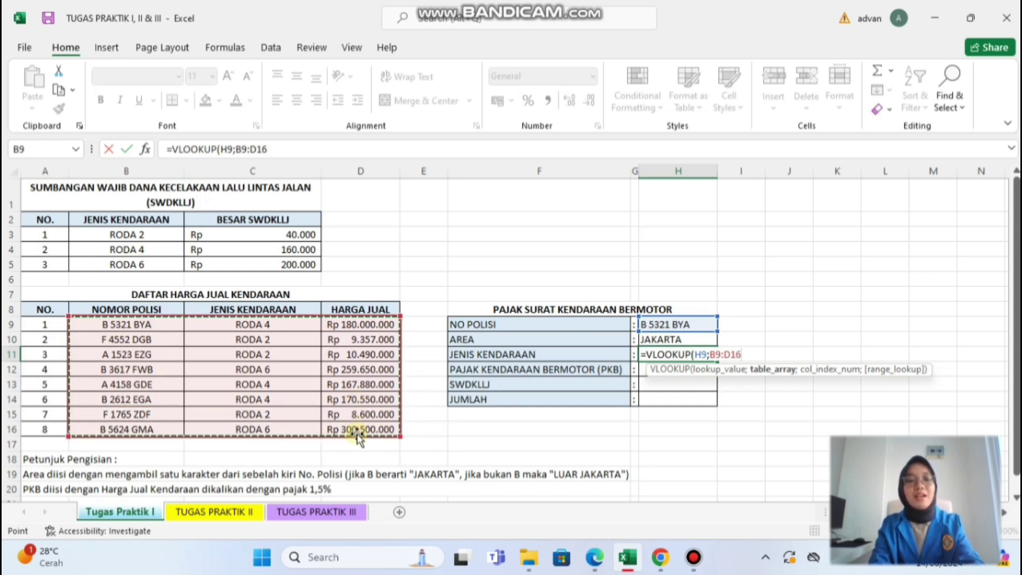
pyautogui.press('F4')
pyautogui.write(';')
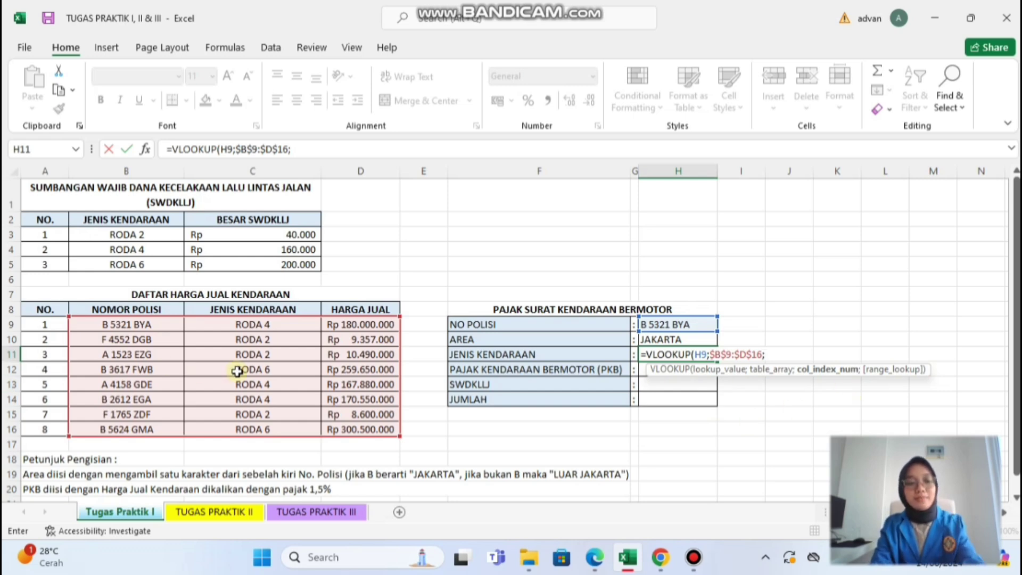
pyautogui.write('2;')
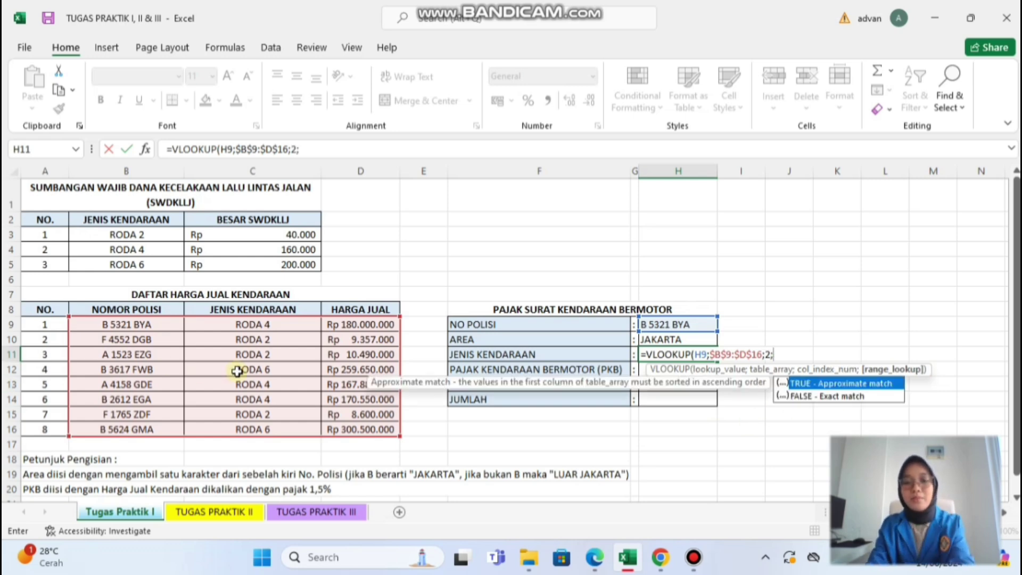
pyautogui.write('0)')
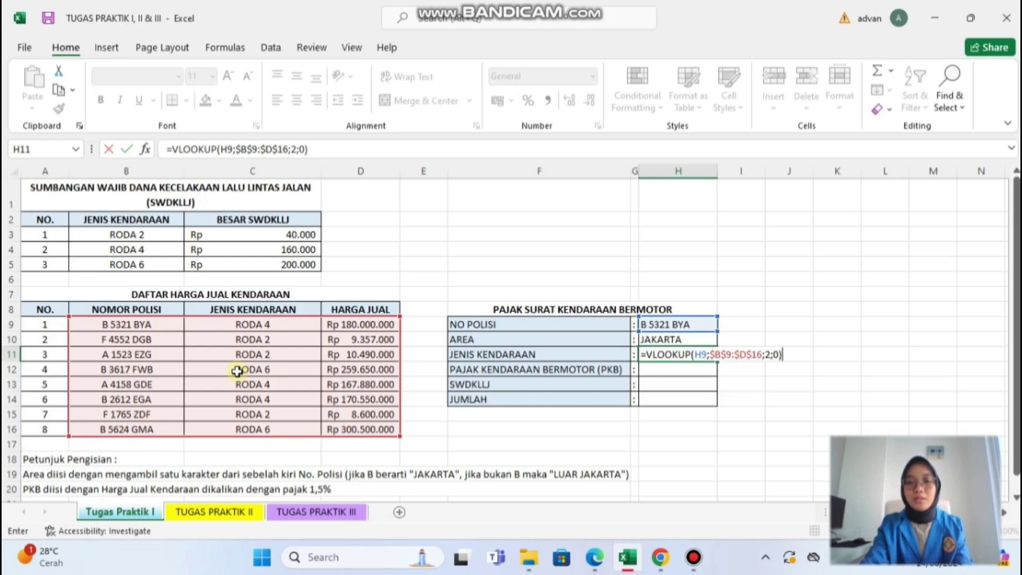
pyautogui.press('Return')
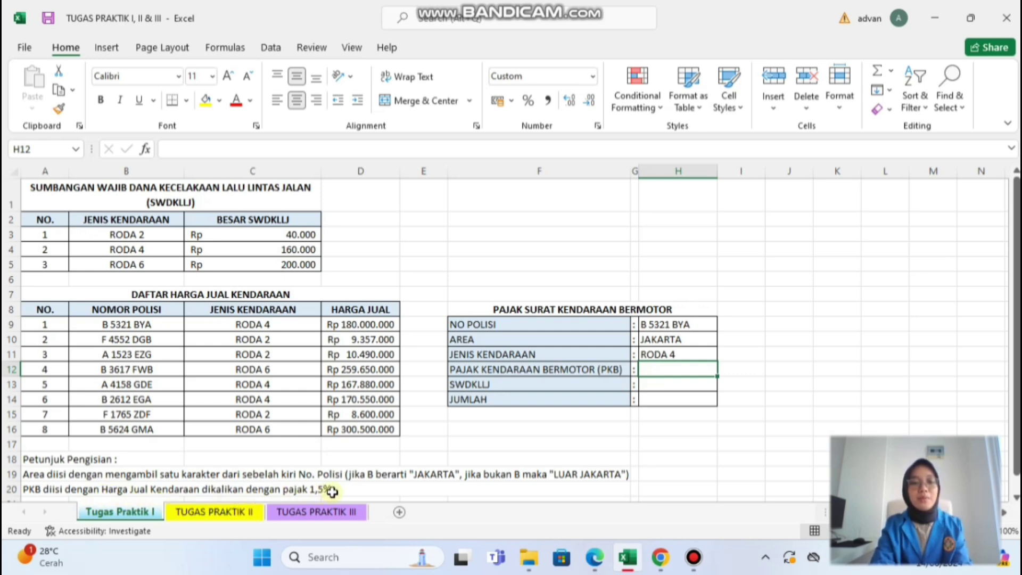
# - Calculate the vehicle tax in the PAJAK KENDARAAN BERMOTOR (PKB) cell H12 with =VLOOKUP(H9;$B$9:$D$16;3;0)*1,5%
pyautogui.write('=')
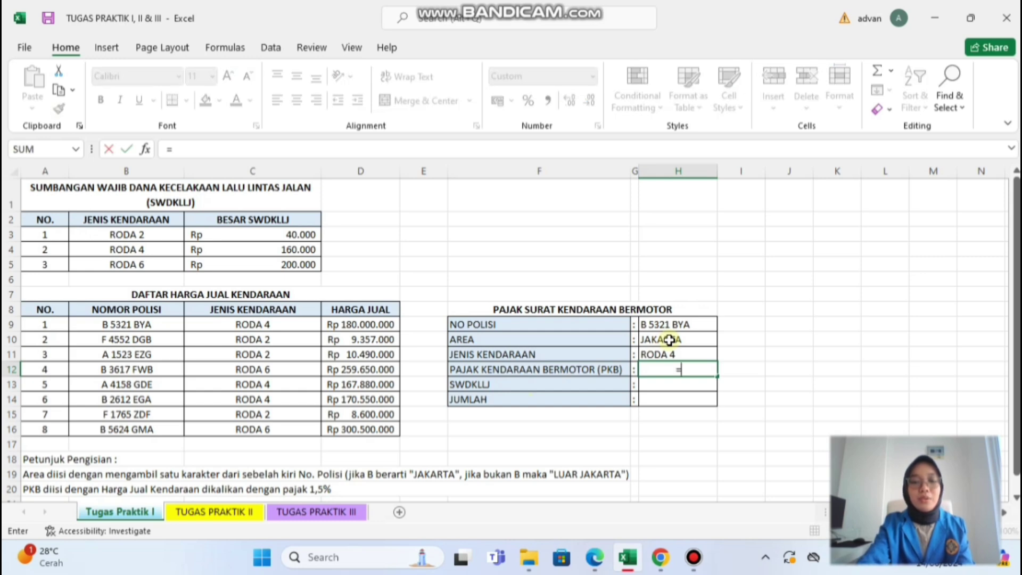
pyautogui.write('VLOOKUP')
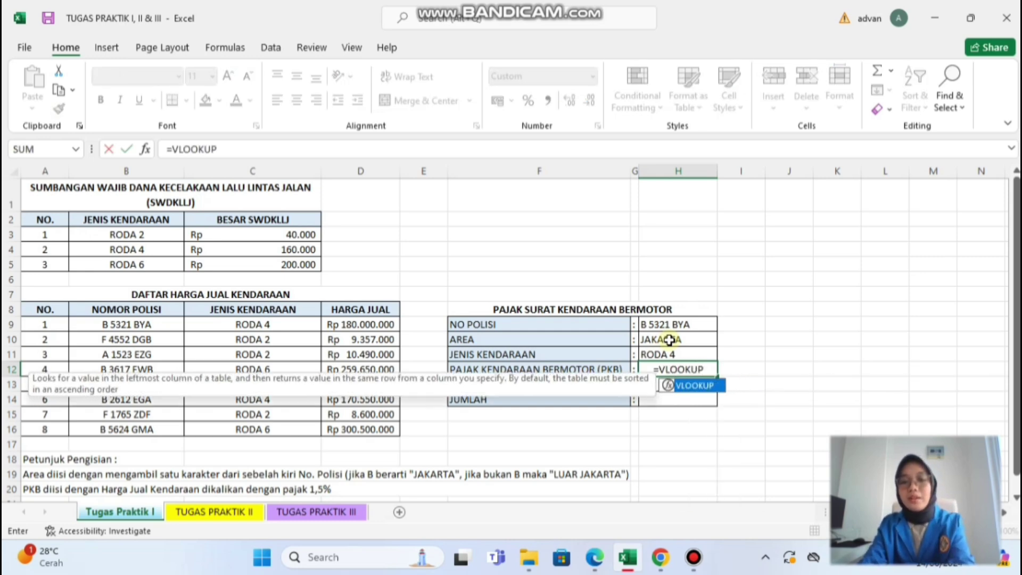
pyautogui.write('(')
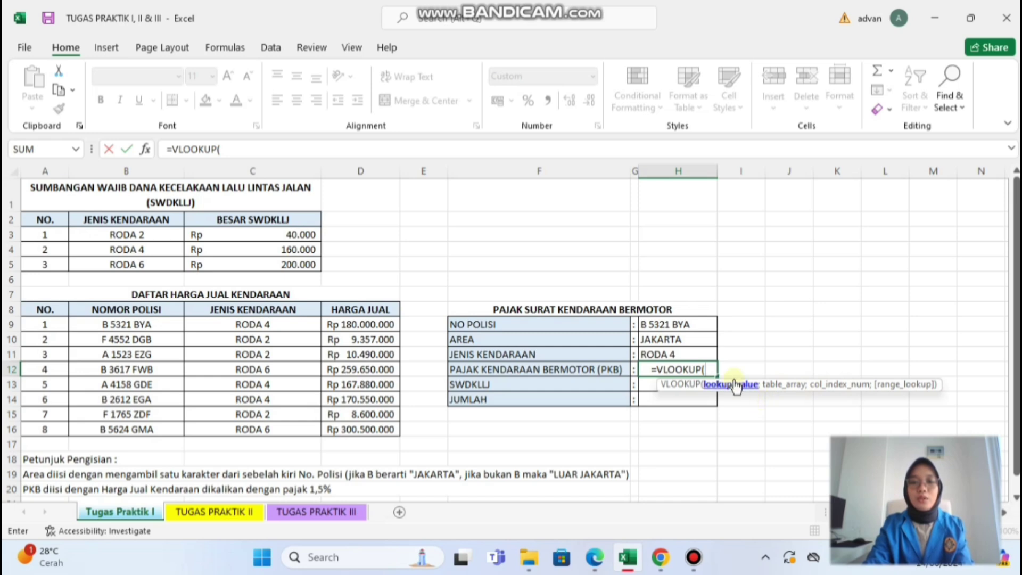
pyautogui.click(683, 324)
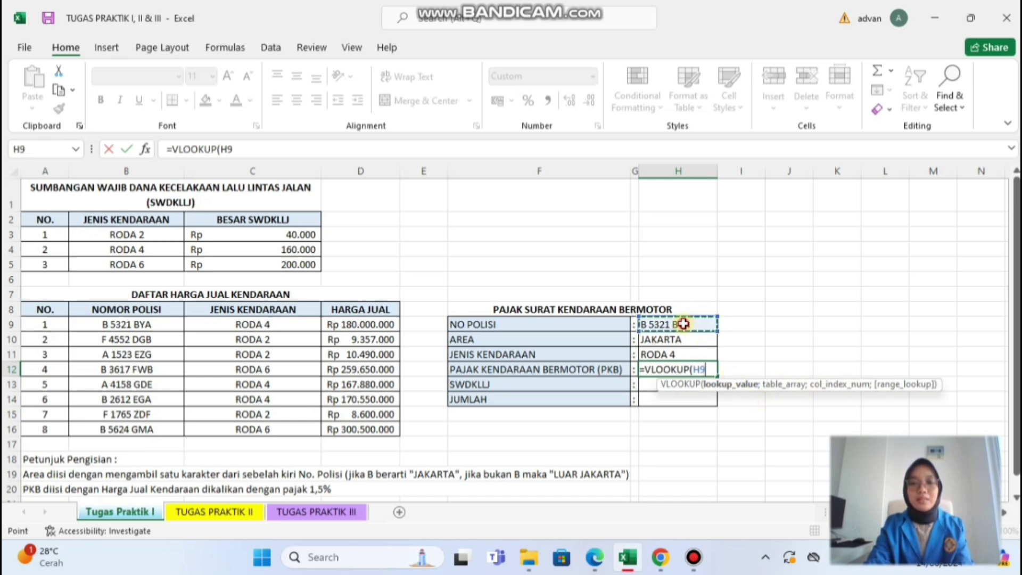
pyautogui.write(';')
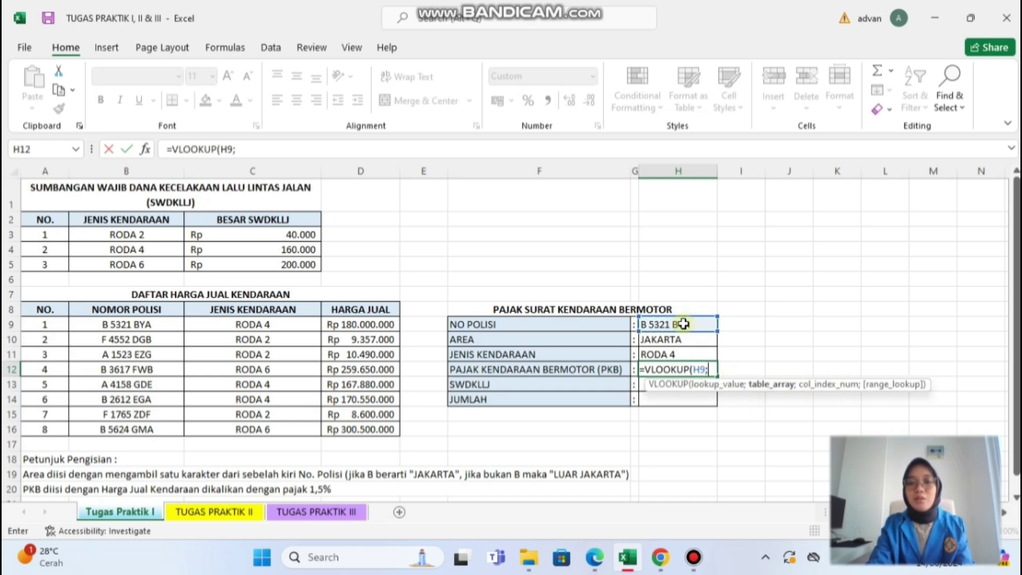
pyautogui.click(160, 326)
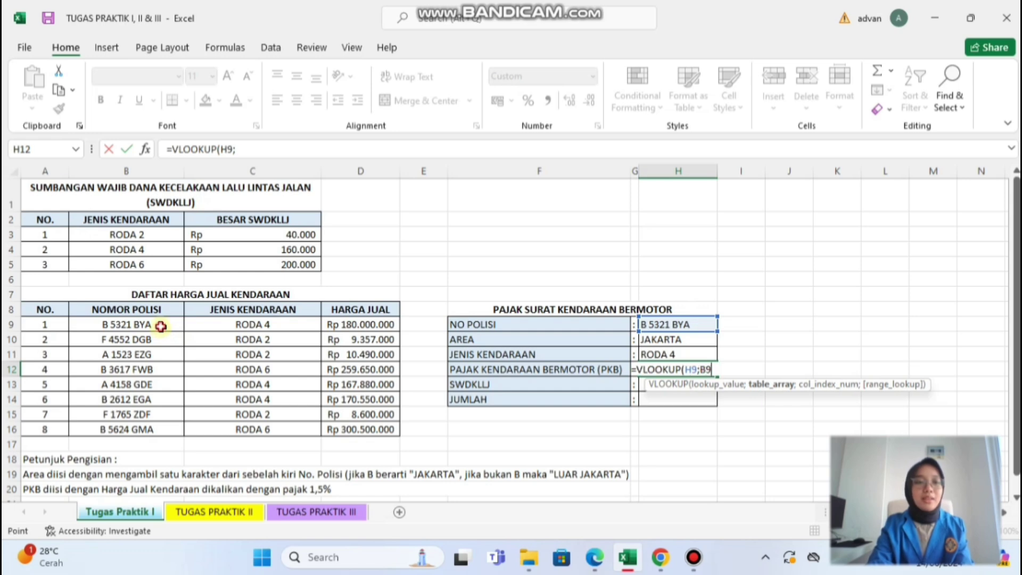
pyautogui.moveTo(160, 325); pyautogui.dragTo(347, 436)
pyautogui.press('F4')
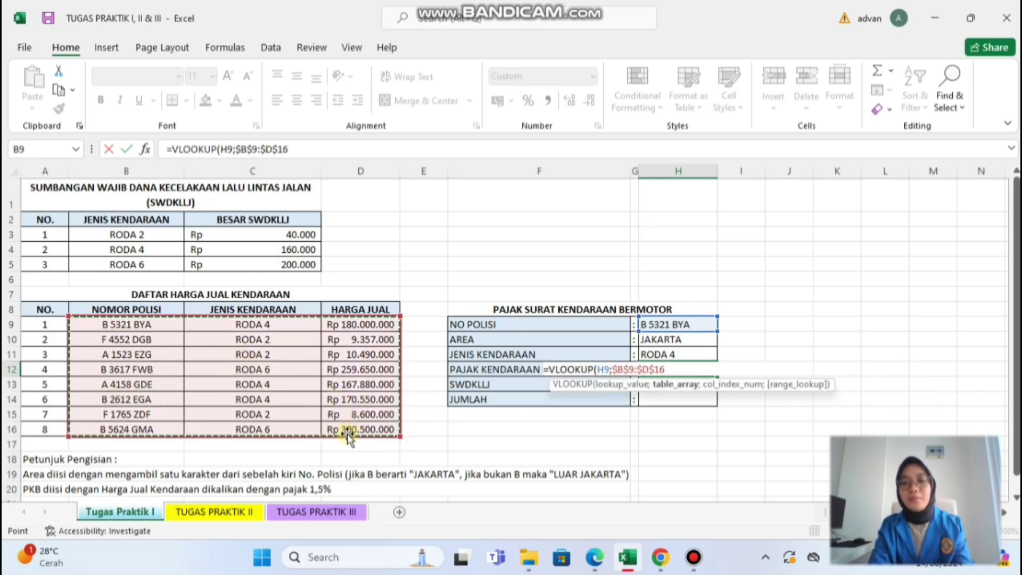
pyautogui.write(';')
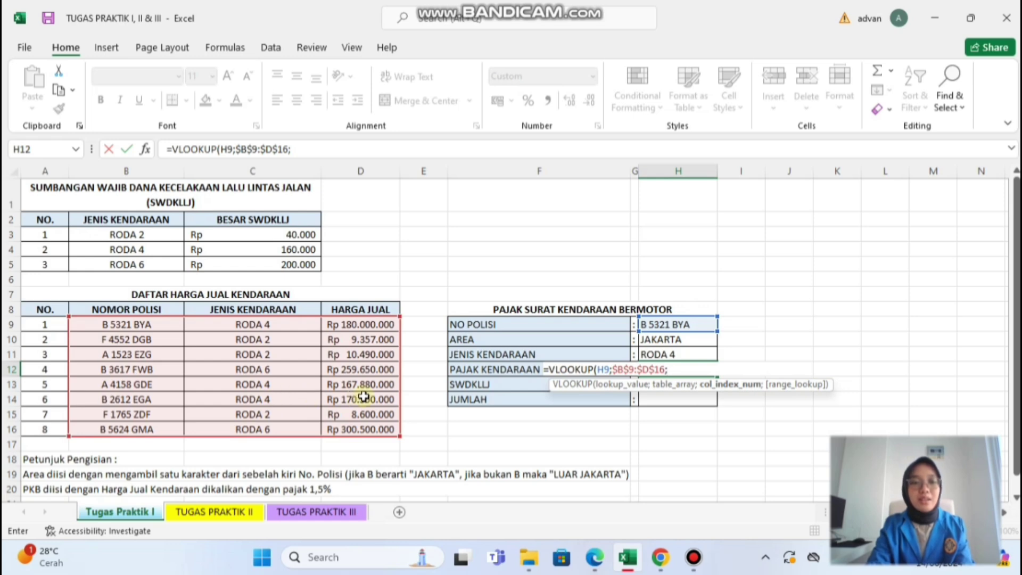
pyautogui.write('3;0')
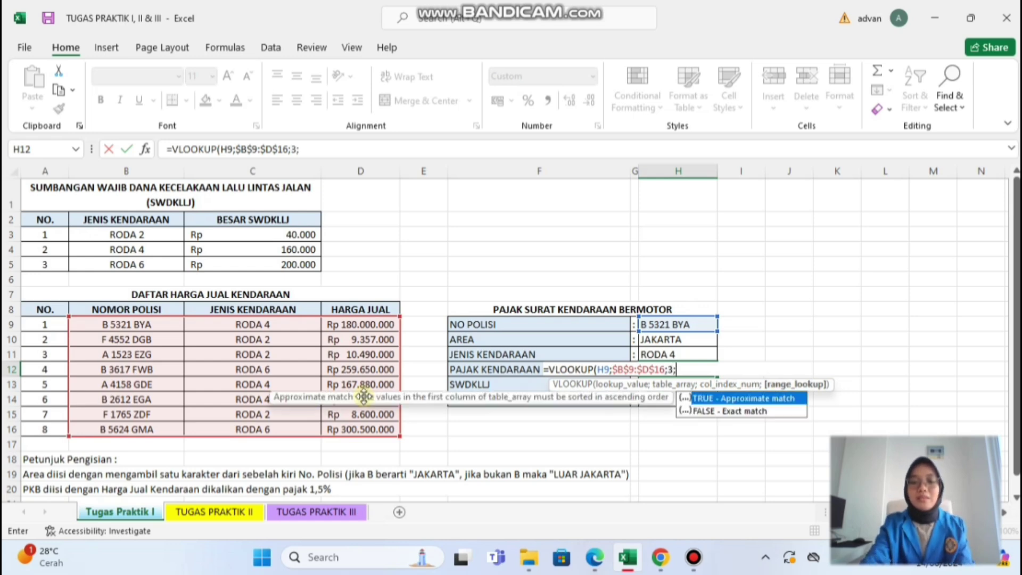
pyautogui.write(')')
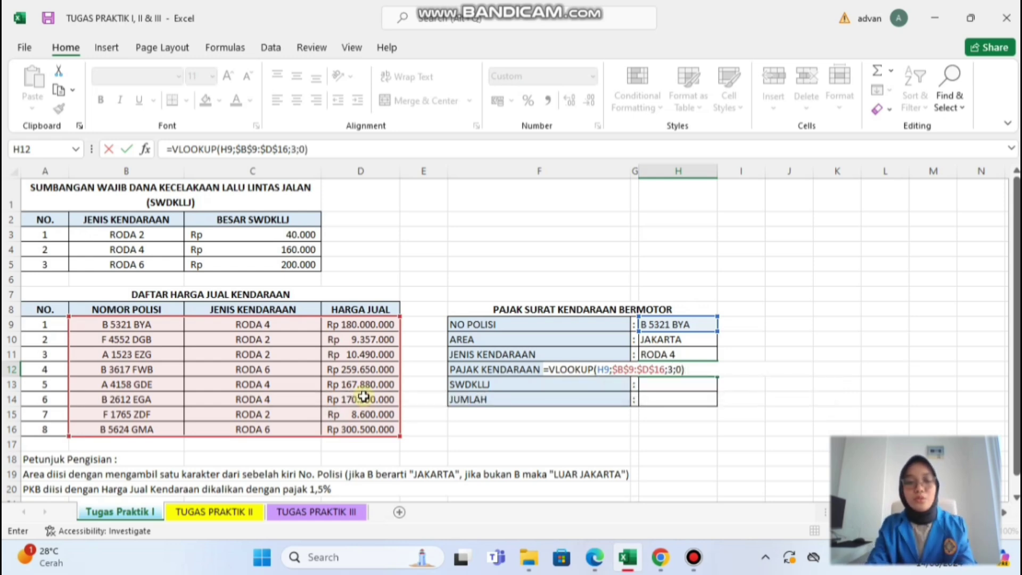
pyautogui.write('*1,')
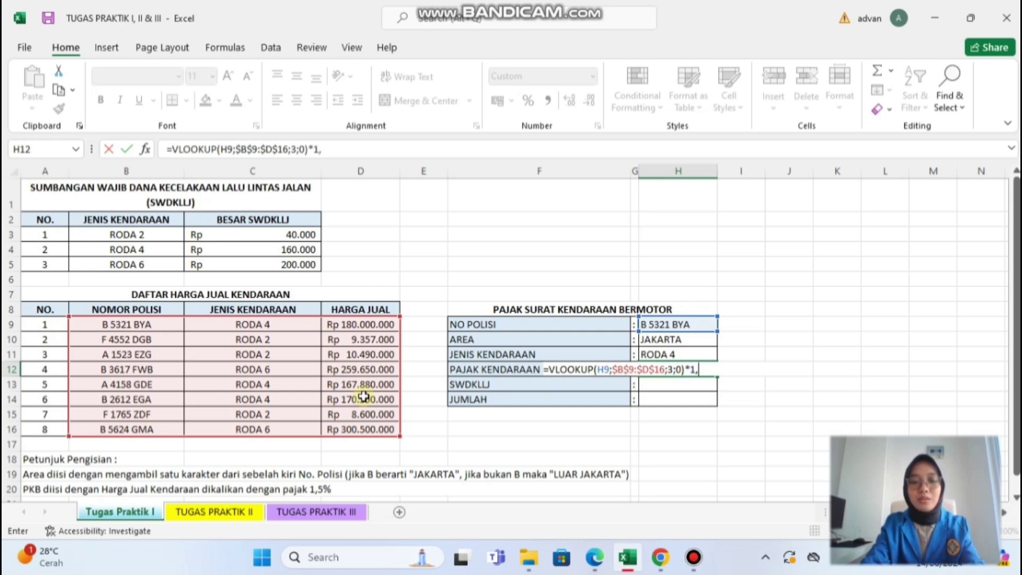
pyautogui.write('5%')
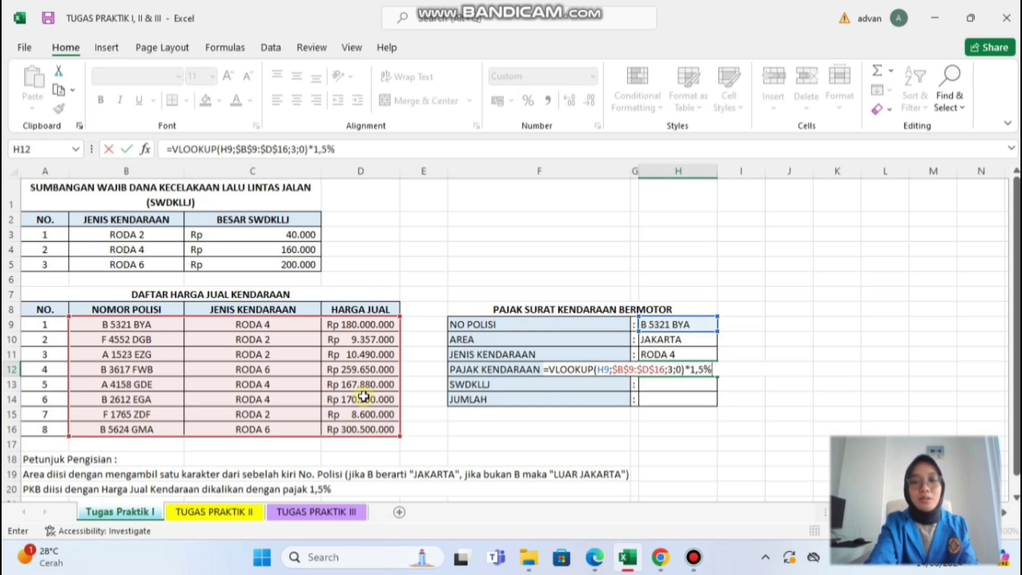
pyautogui.press('Return')
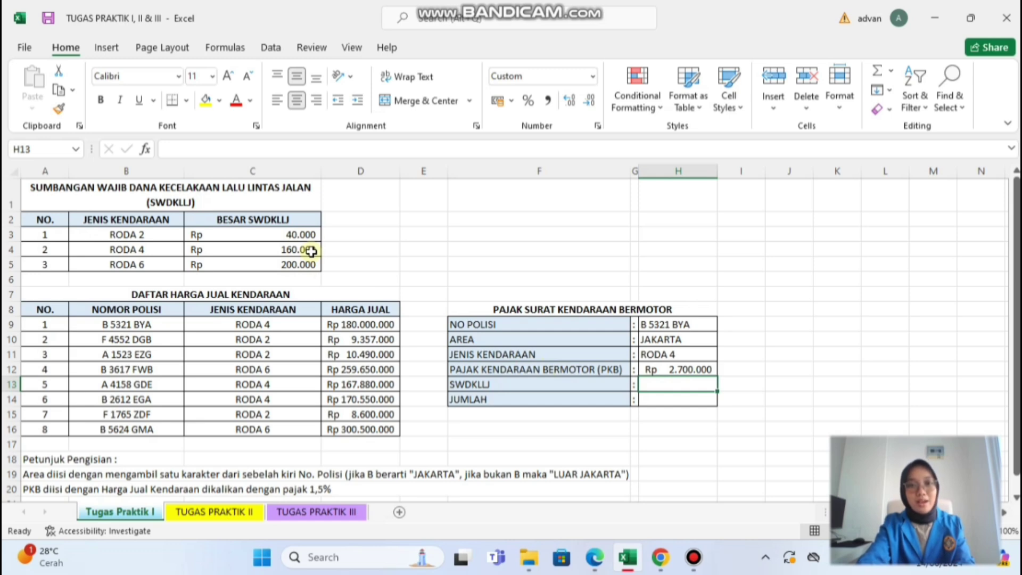
# - Look up the contribution amount in the SWDKLLJ cell H13 with =VLOOKUP(H11;$B$3:$C$5;2;0)
pyautogui.write('=VLOOKUP(')
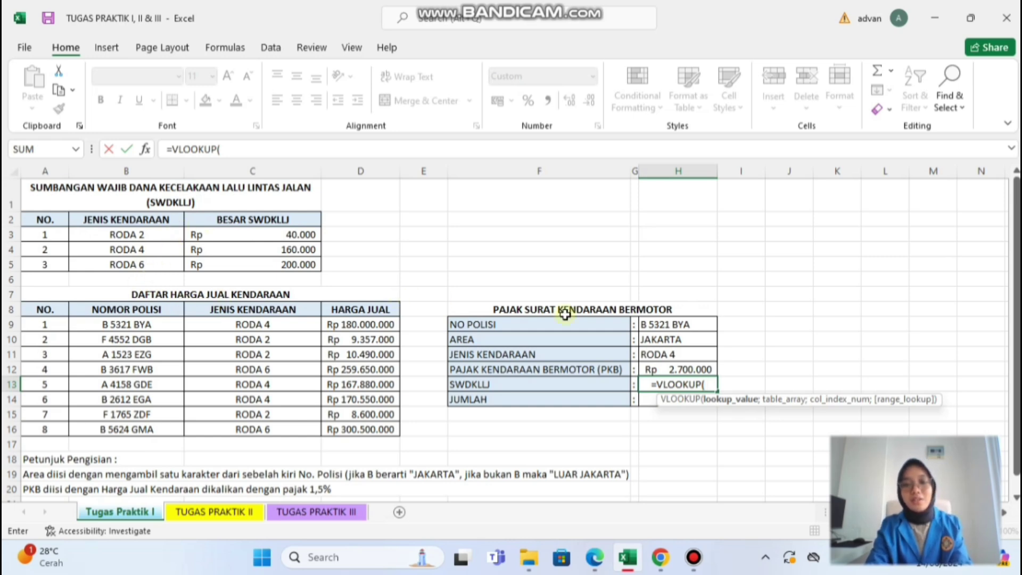
pyautogui.click(685, 356)
pyautogui.write(';')
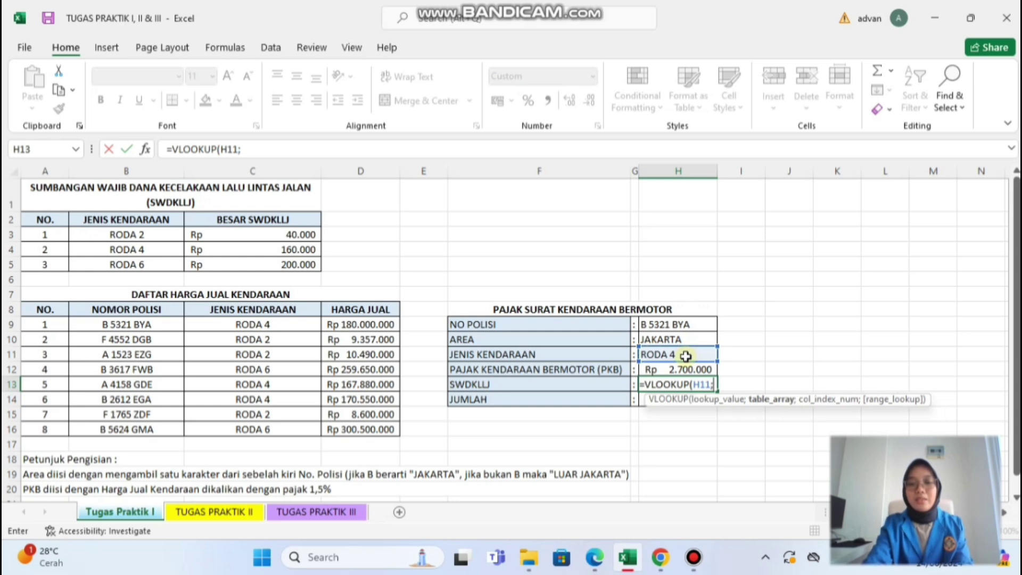
pyautogui.click(175, 239)
pyautogui.moveTo(176, 238); pyautogui.dragTo(234, 264)
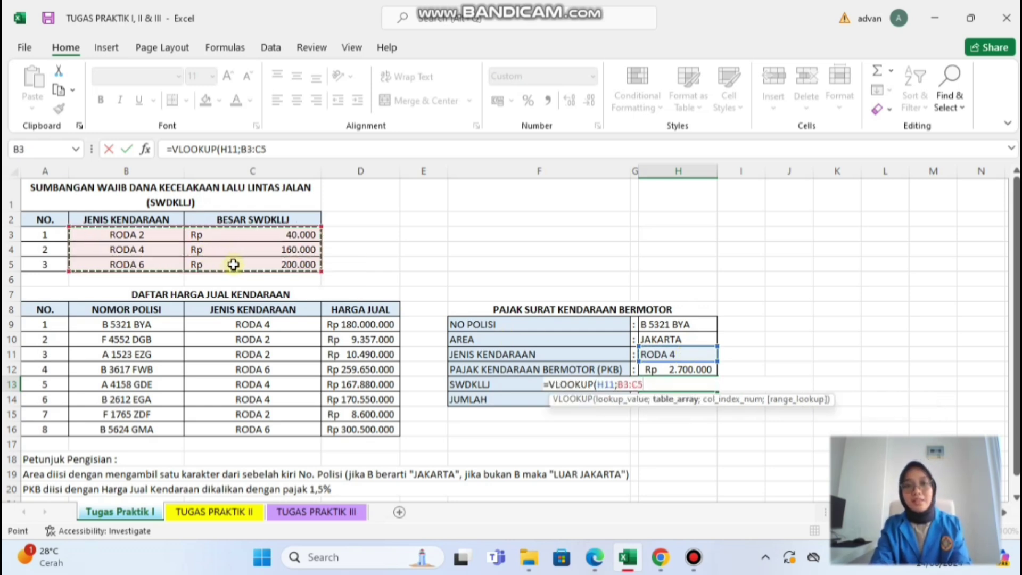
pyautogui.press('F4')
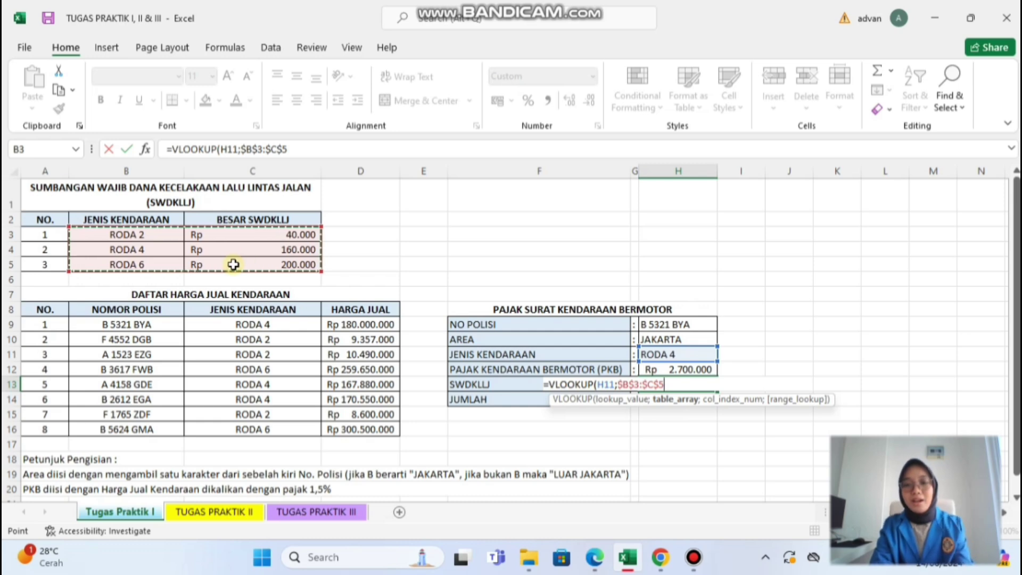
pyautogui.write(';')
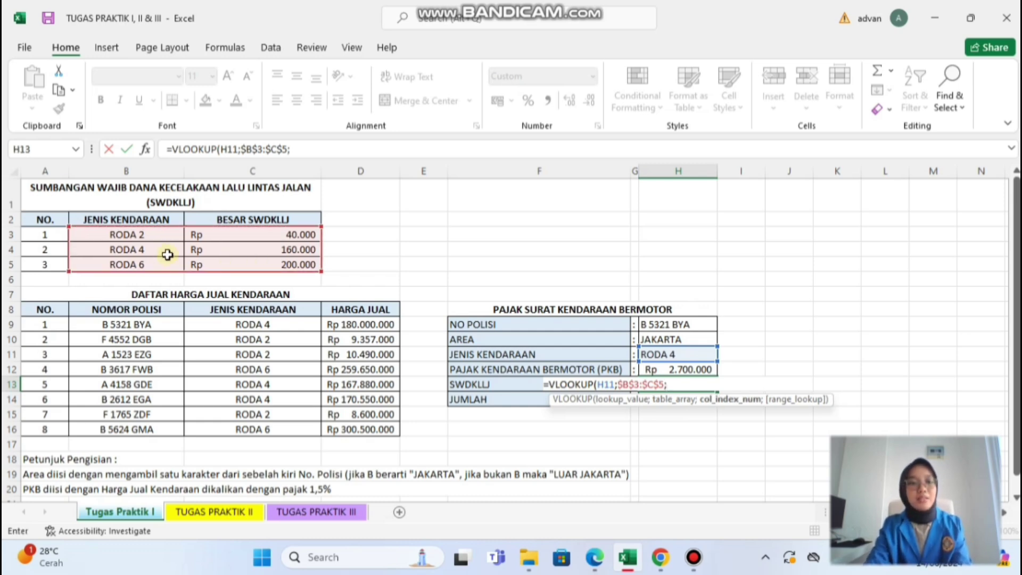
pyautogui.write('2;0')
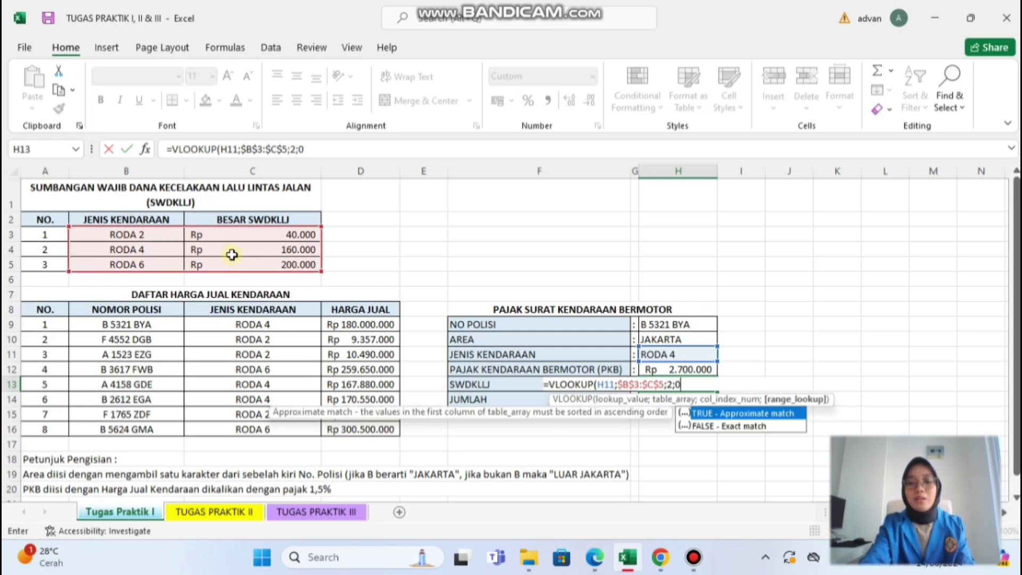
pyautogui.write(')')
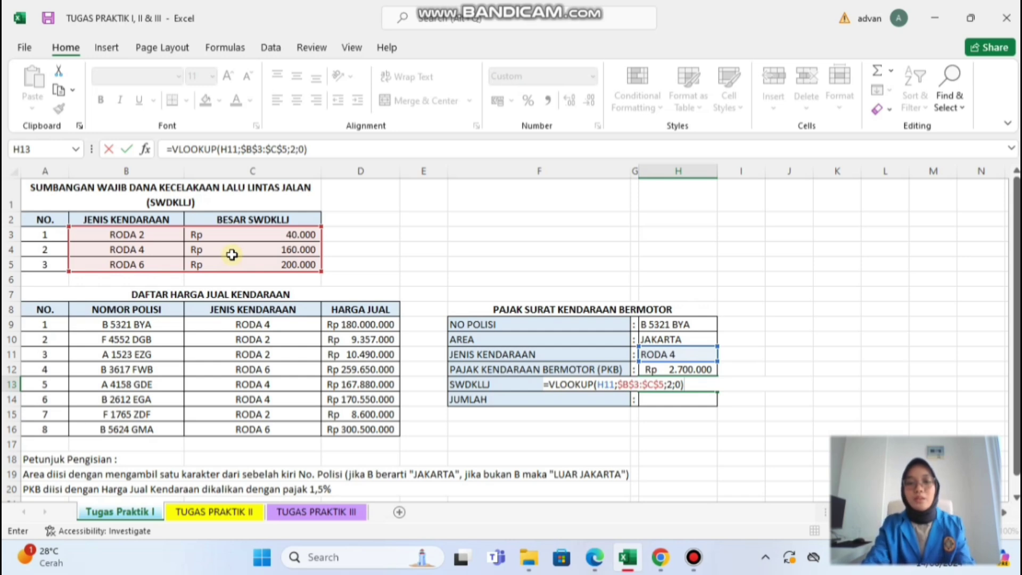
pyautogui.press('Return')
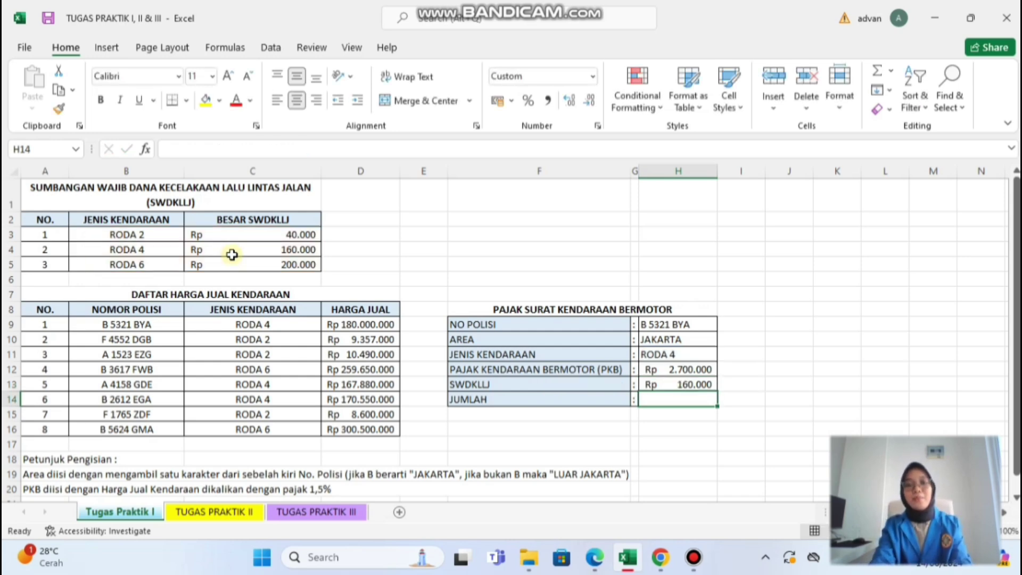
# - Total the PKB and SWDKLLJ amounts in the JUMLAH cell H14 with =SUM(H12:H13)
pyautogui.write('=')
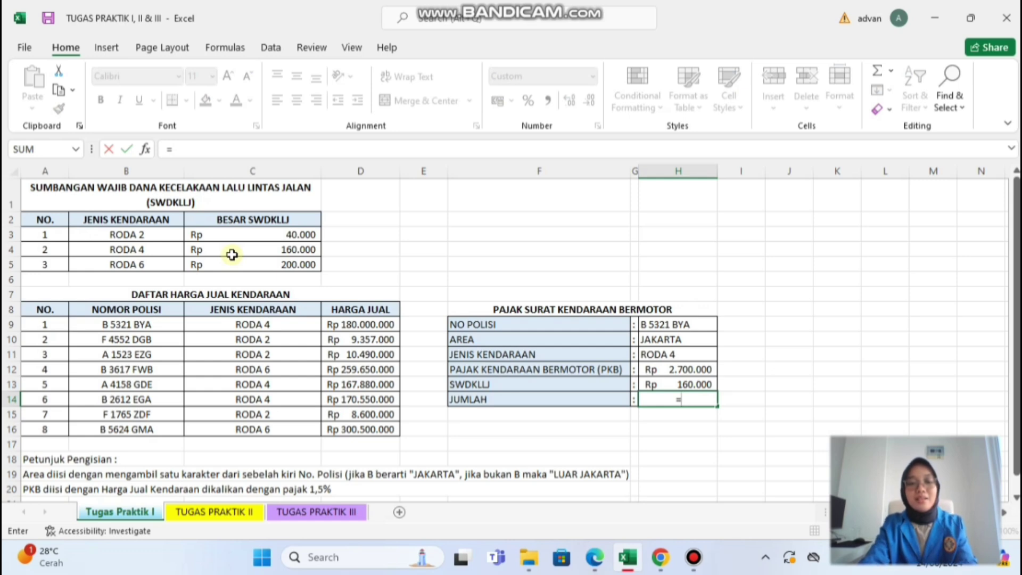
pyautogui.write('SUM(')
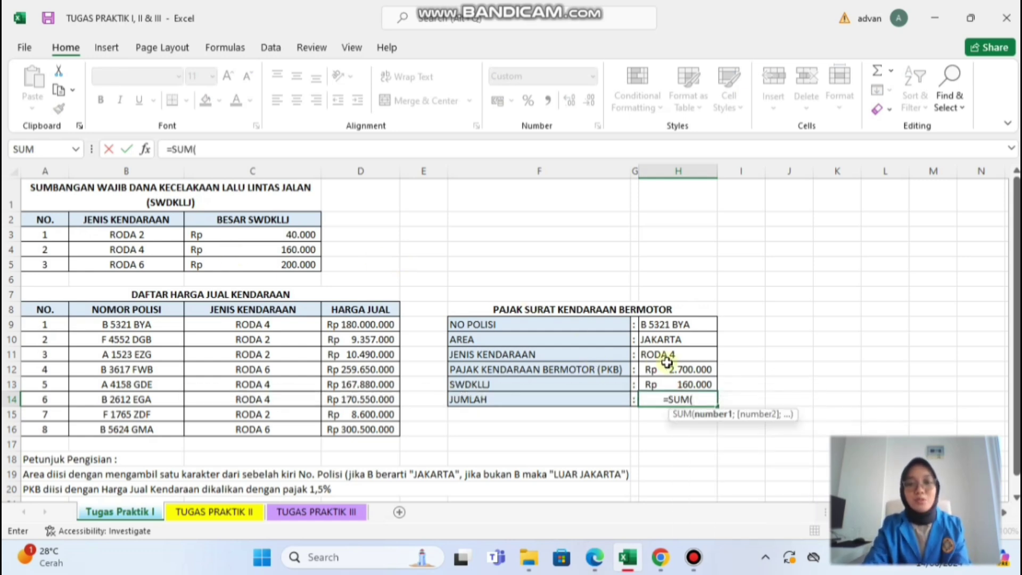
pyautogui.moveTo(673, 368); pyautogui.dragTo(672, 385)
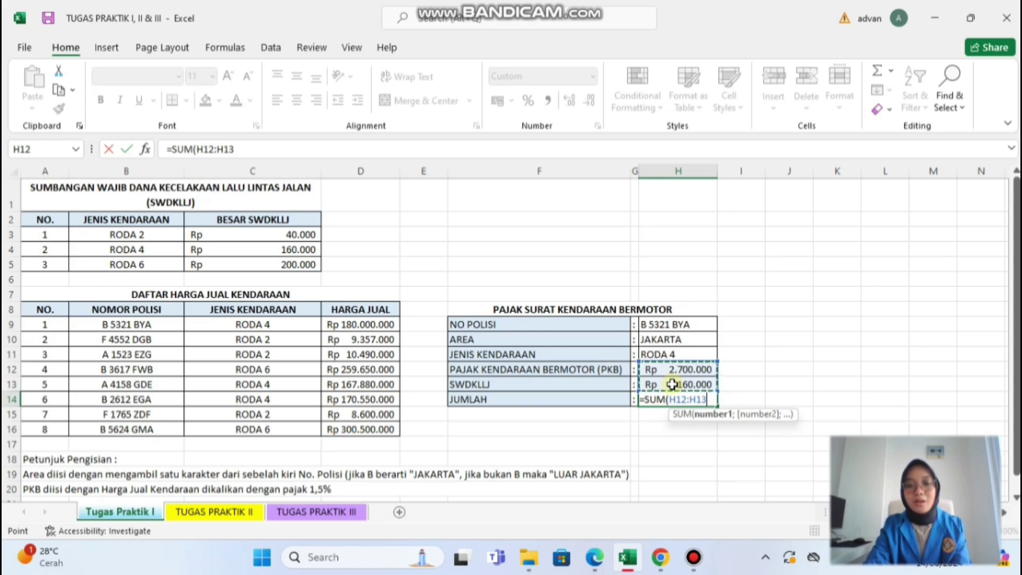
pyautogui.write(')')
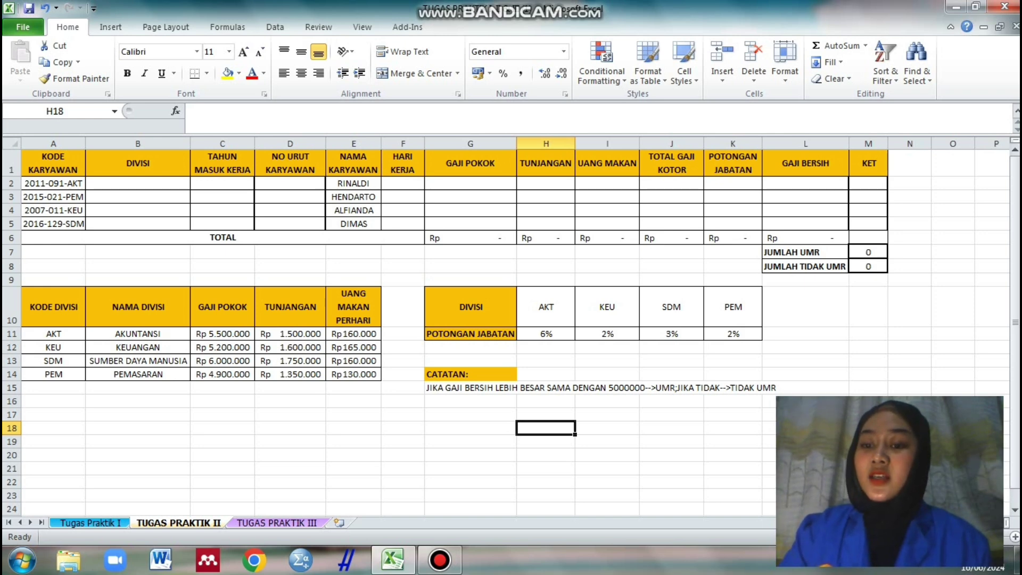
# - On the TUGAS PRAKTIK II sheet, extract the division code in B2 with =RIGHT(A2;3) and copy the formula down to B5
pyautogui.click(138, 184)
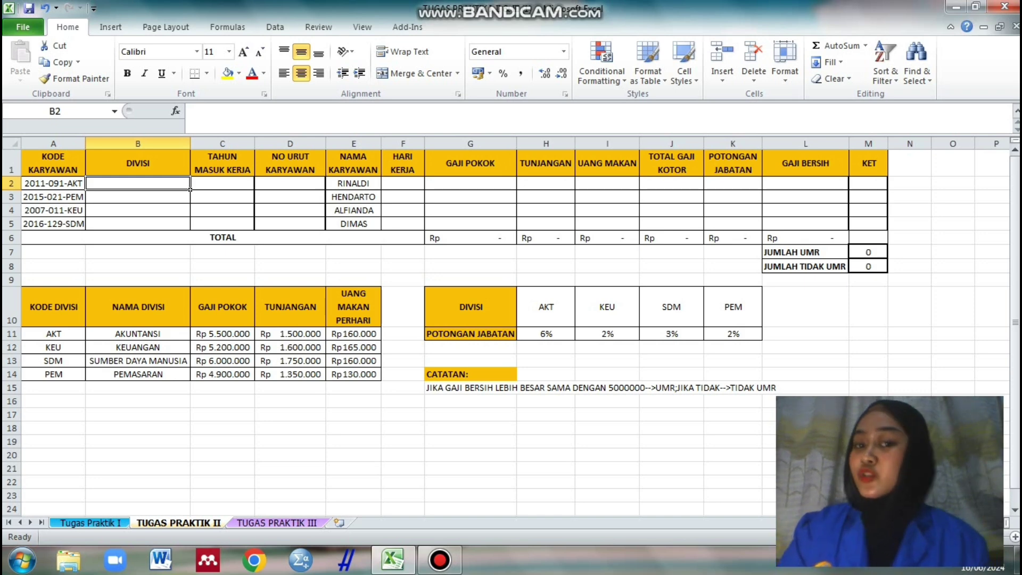
pyautogui.write('=')
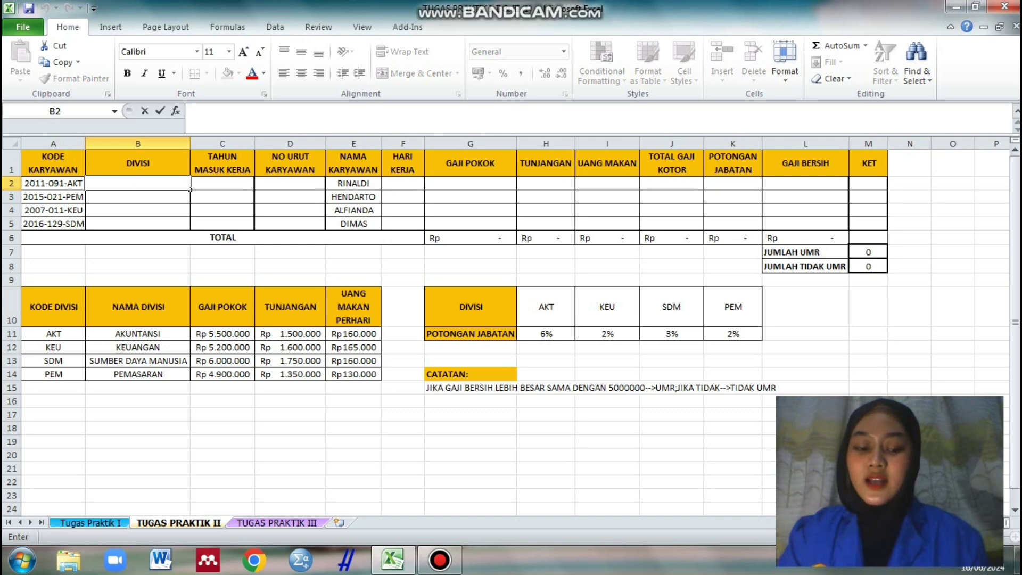
pyautogui.write('RIGHT')
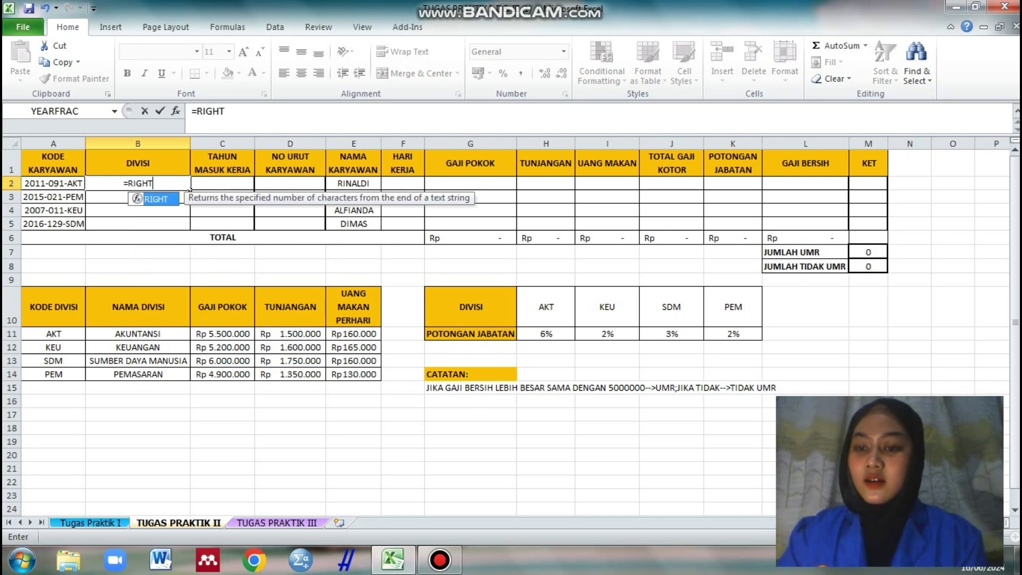
pyautogui.write('(')
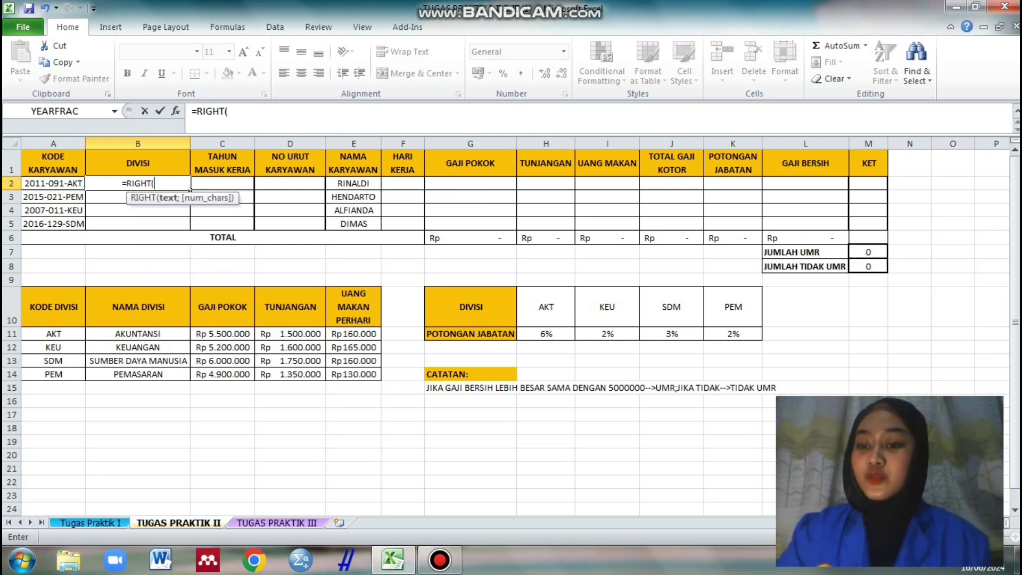
pyautogui.press('Left')
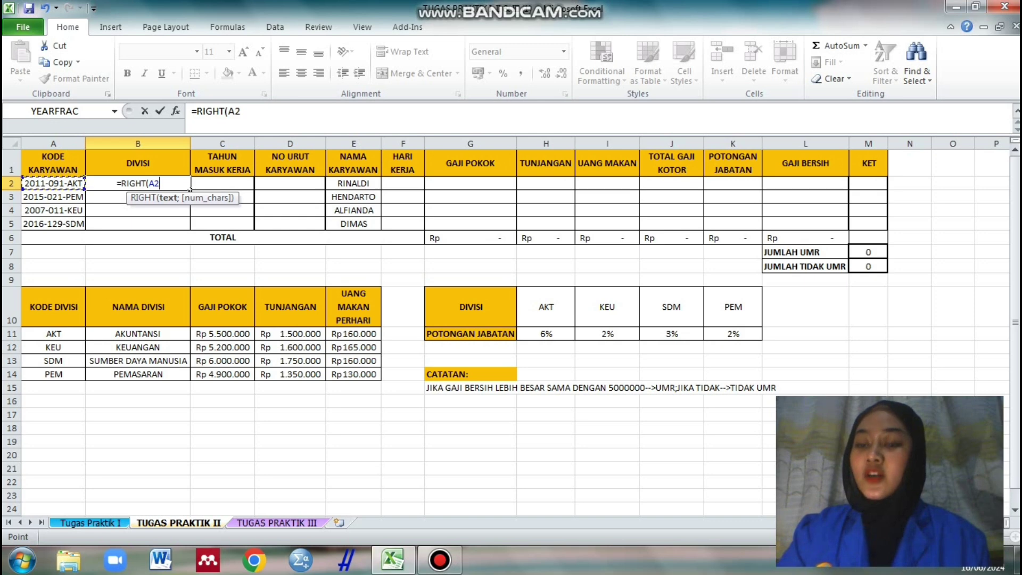
pyautogui.write(';')
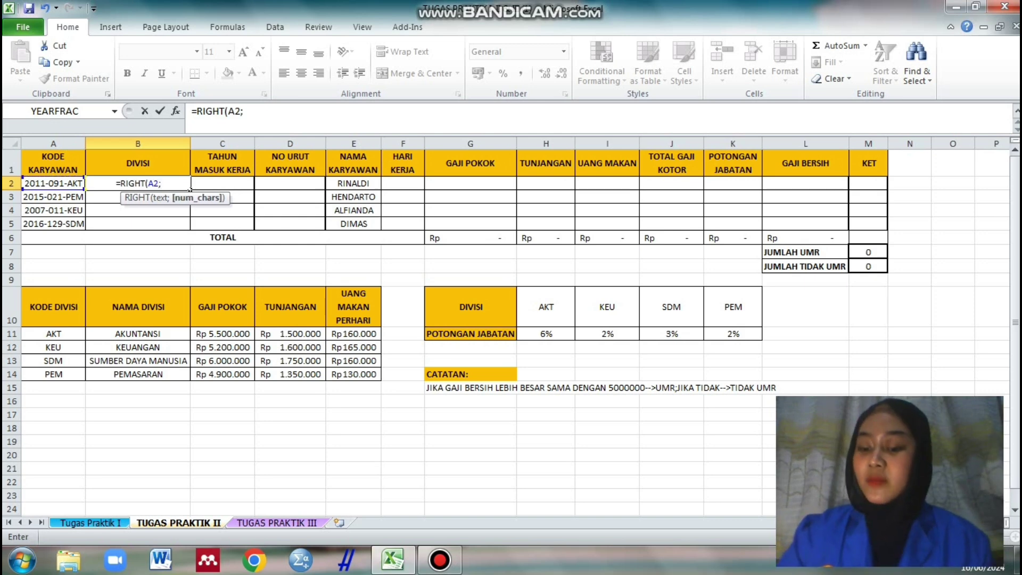
pyautogui.write('3')
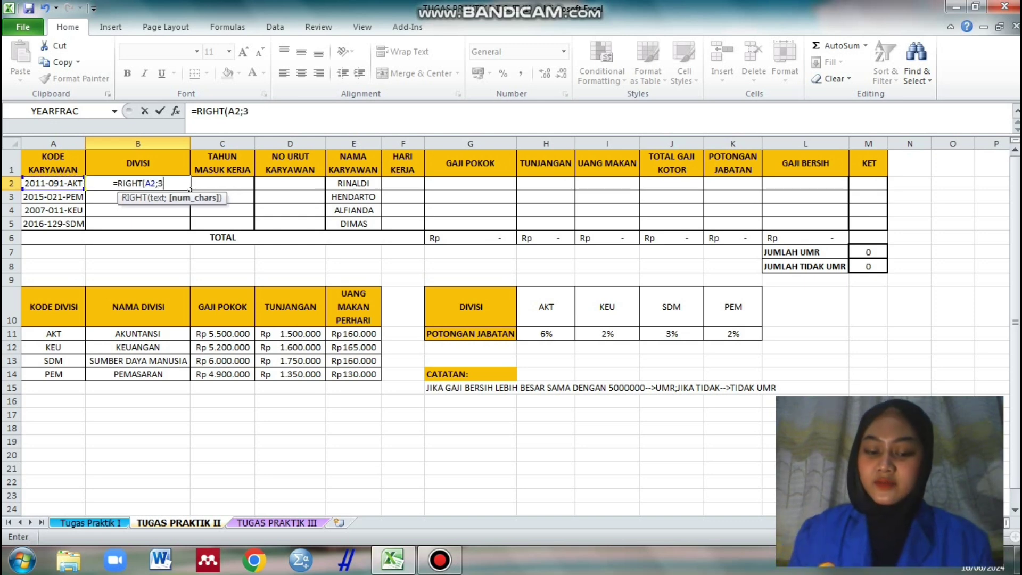
pyautogui.write(')')
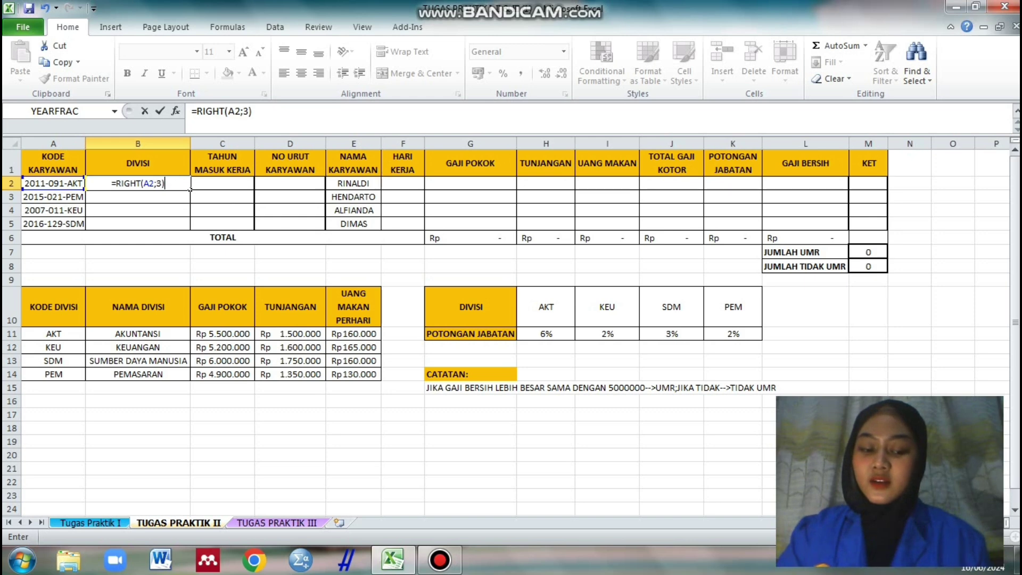
pyautogui.press('Return')
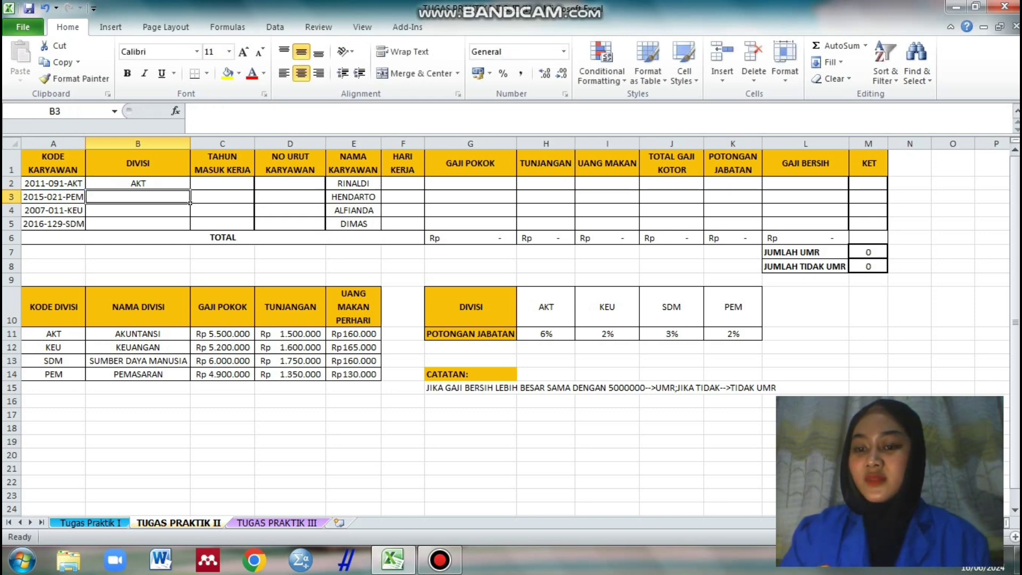
pyautogui.press('Up')
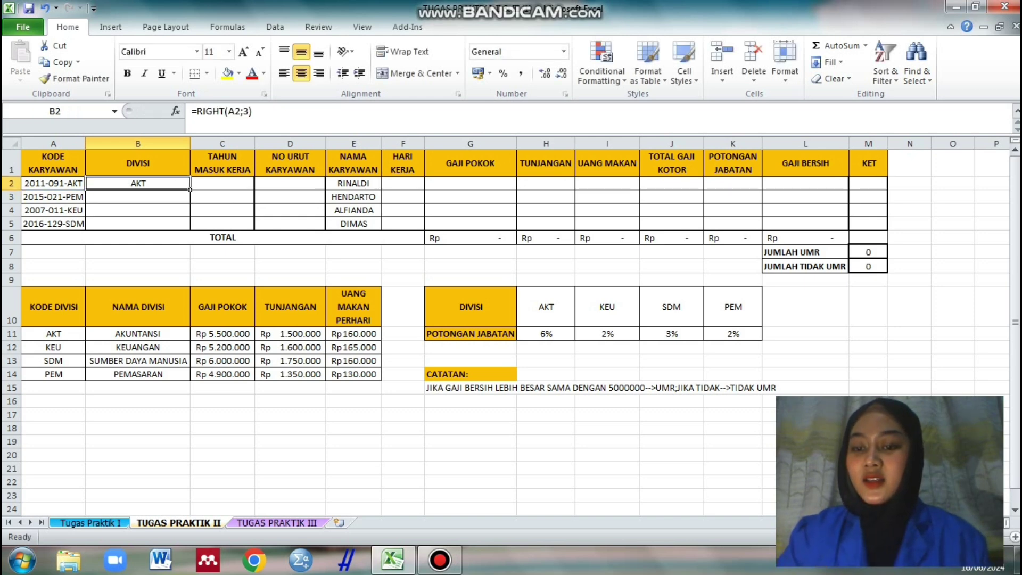
pyautogui.moveTo(190, 189); pyautogui.dragTo(190, 230)
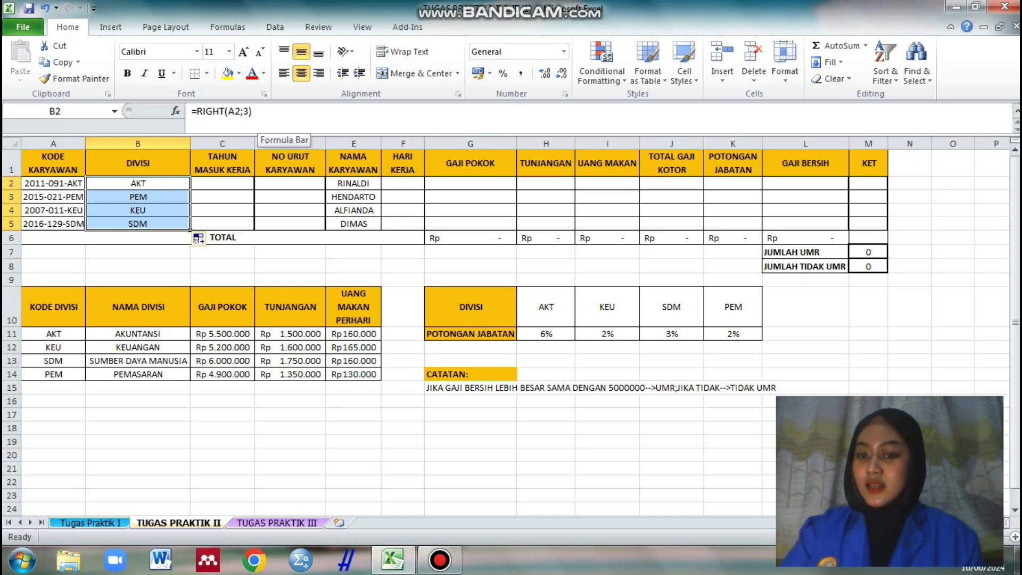
# - Extract the year of joining in the TAHUN MASUK KERJA cell C2 with =LEFT(A2;4) and copy the formula down to C5
pyautogui.click(222, 183)
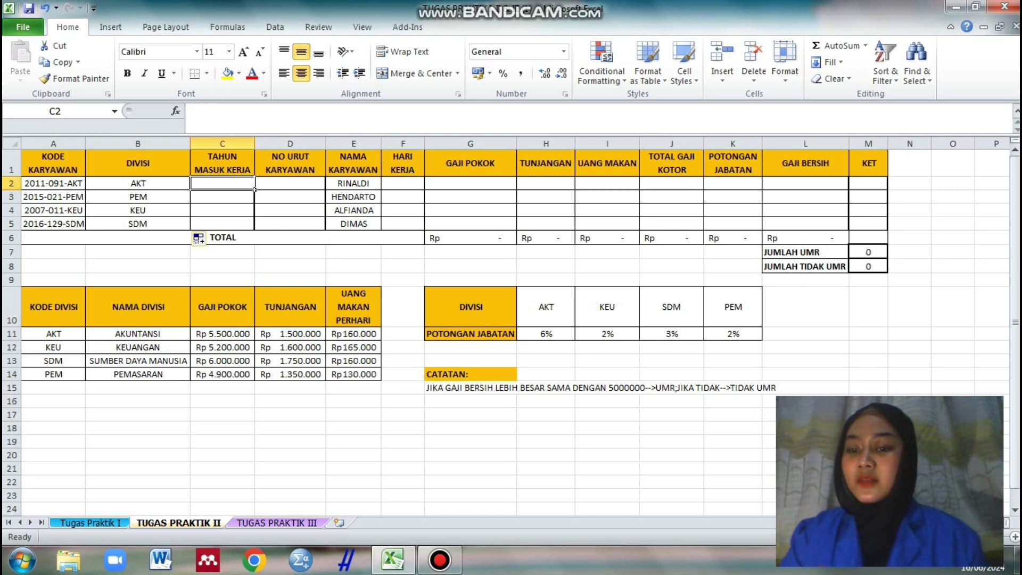
pyautogui.press('BackSpace')
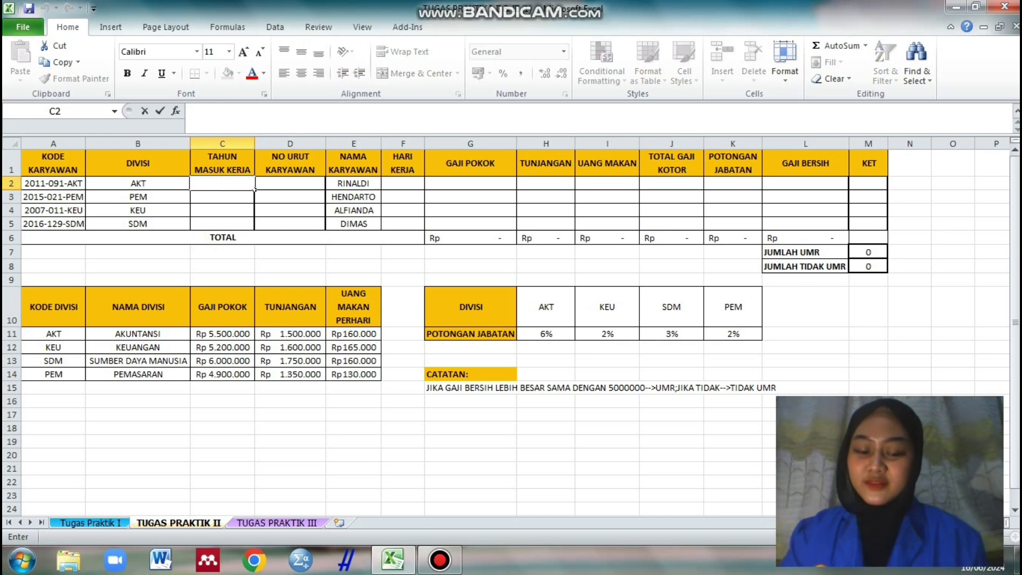
pyautogui.write('=LEDT')
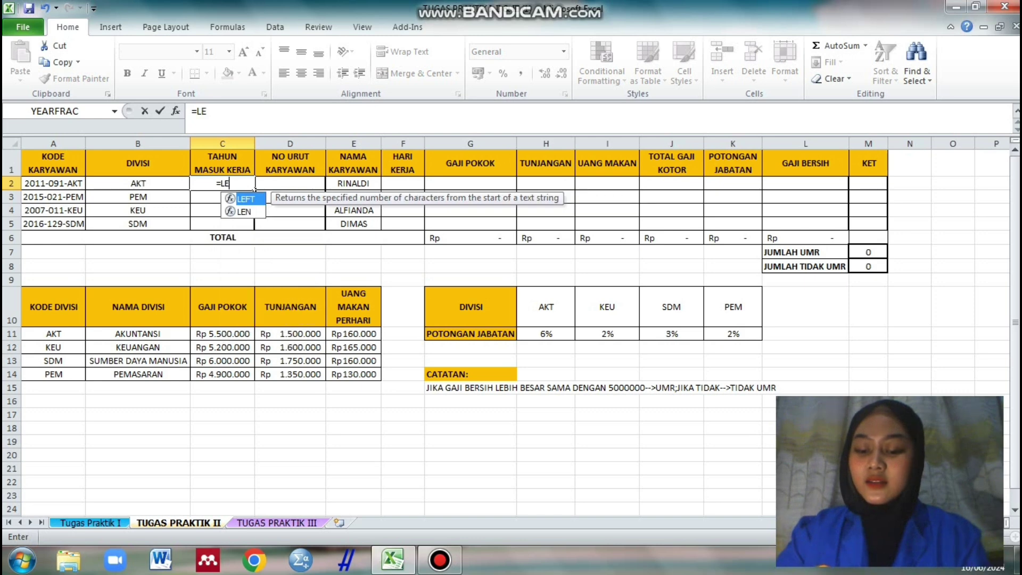
pyautogui.press('BackSpace')
pyautogui.press('BackSpace')
pyautogui.write('F')
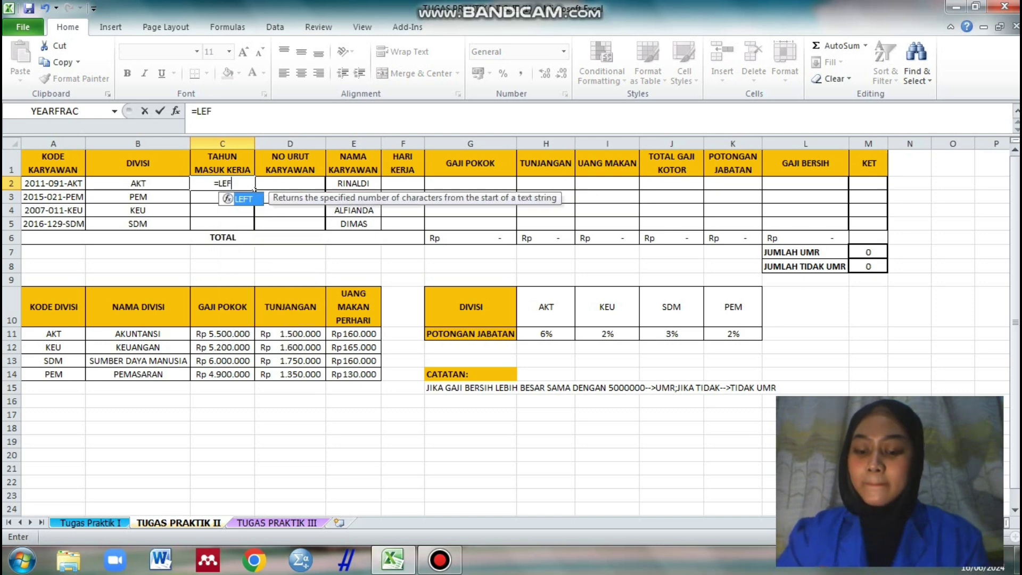
pyautogui.write('T(')
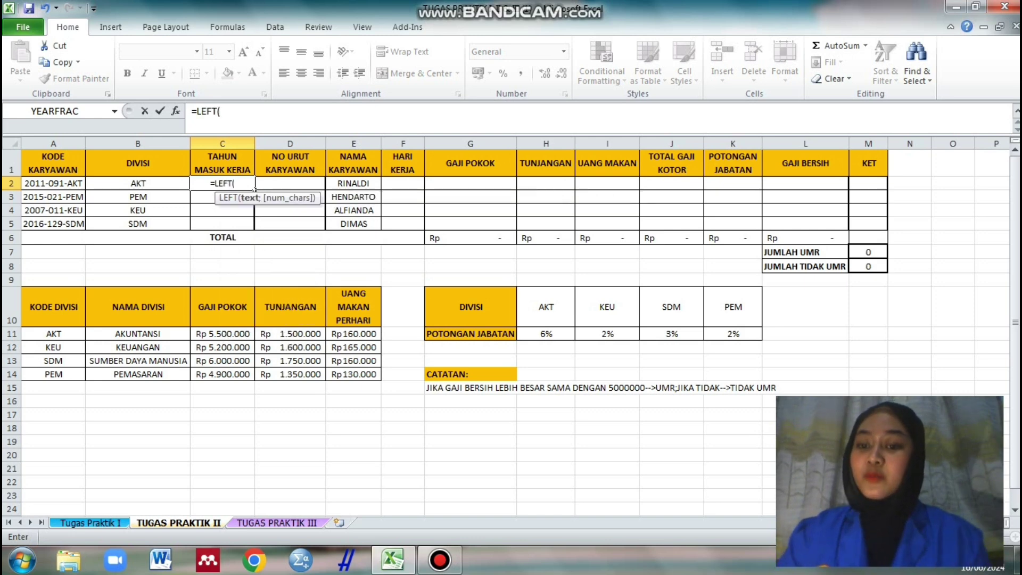
pyautogui.write('A2;')
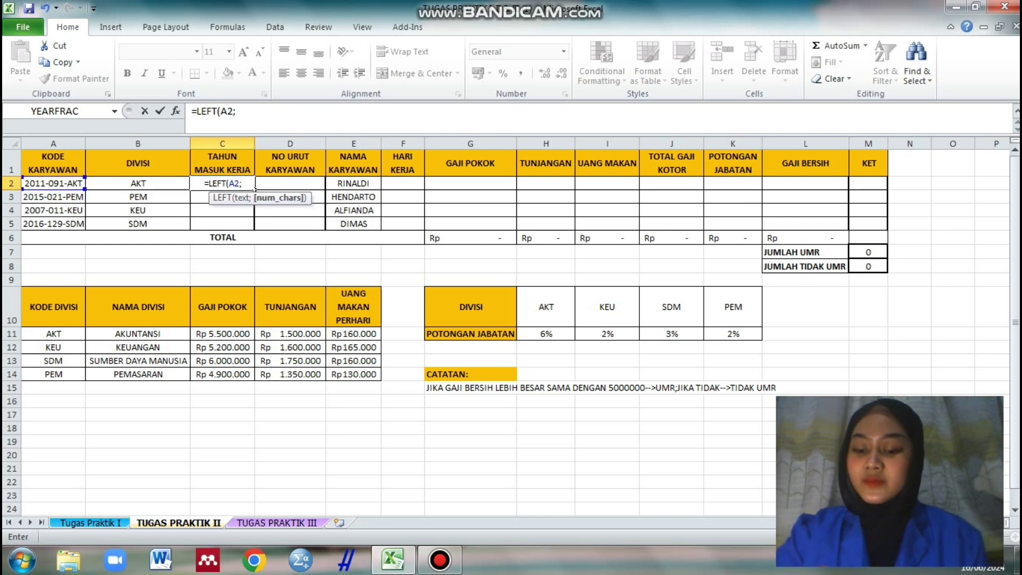
pyautogui.write('4')
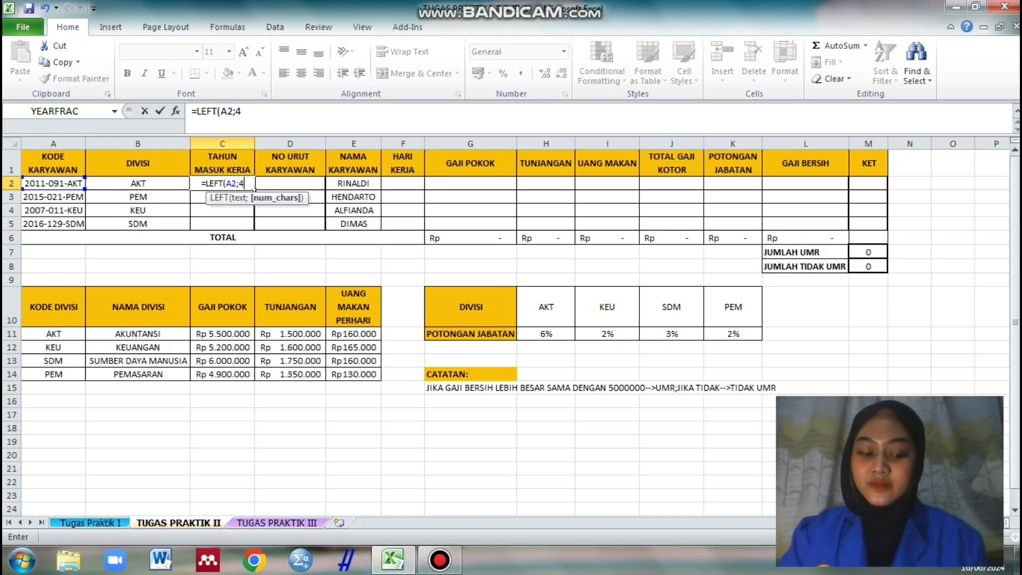
pyautogui.write(')')
pyautogui.press('Return')
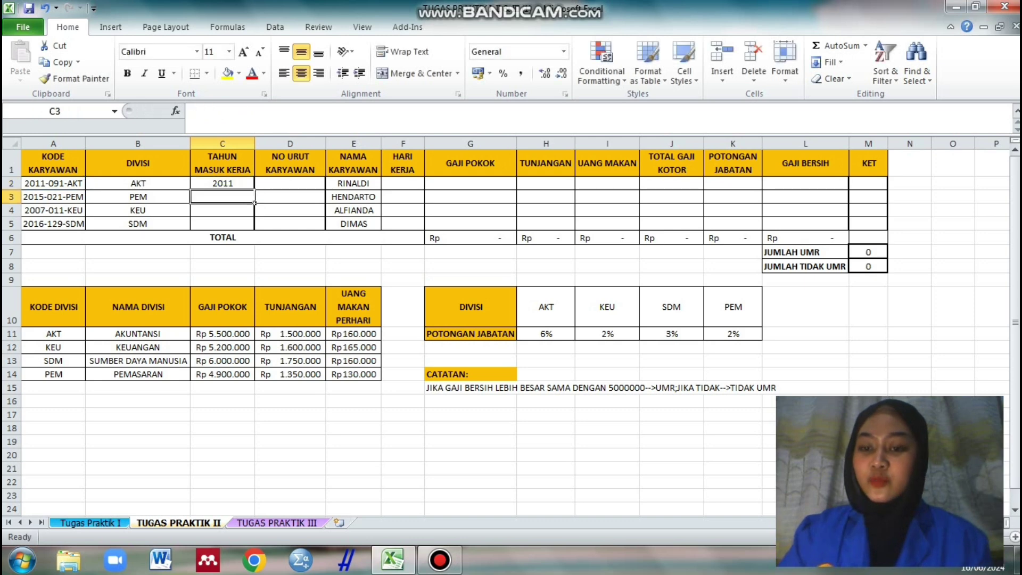
pyautogui.click(222, 183)
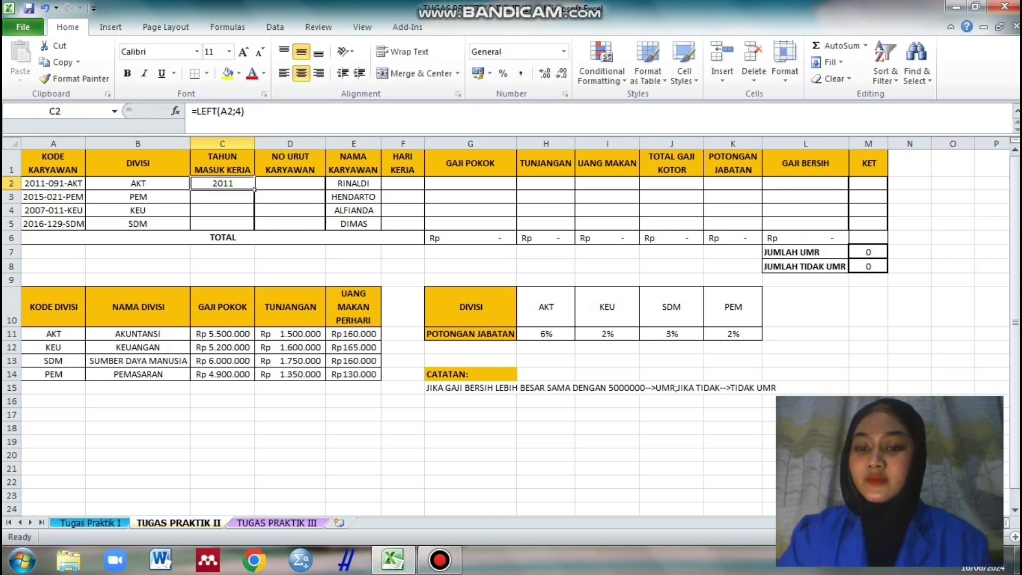
pyautogui.moveTo(255, 190); pyautogui.dragTo(254, 230)
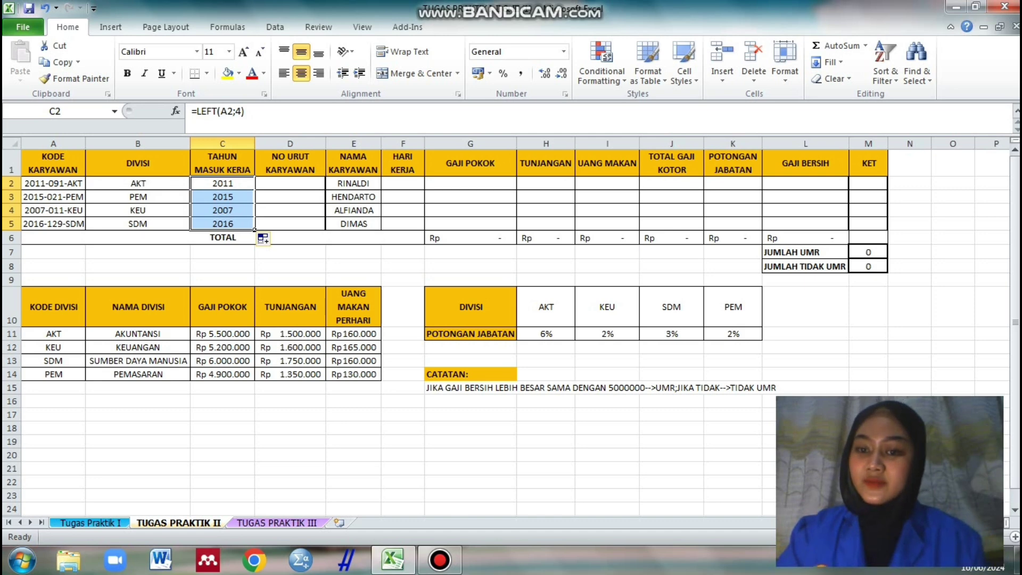
# - Extract the employee sequence number in the NO URUT KARYAWAN cell D2 with =MID(A2;6;3) and copy the formula down to D5
pyautogui.click(322, 186)
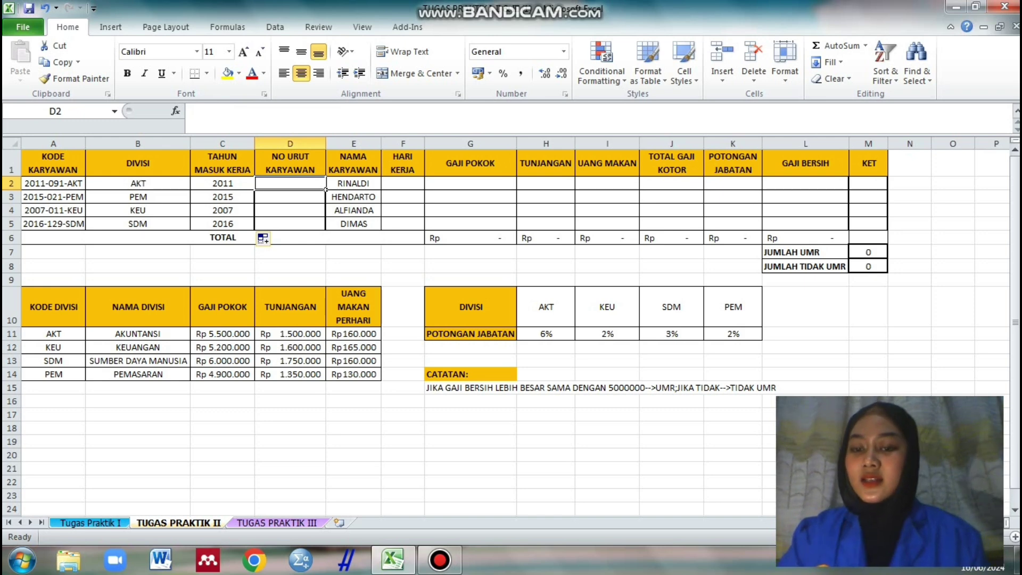
pyautogui.doubleClick(290, 183)
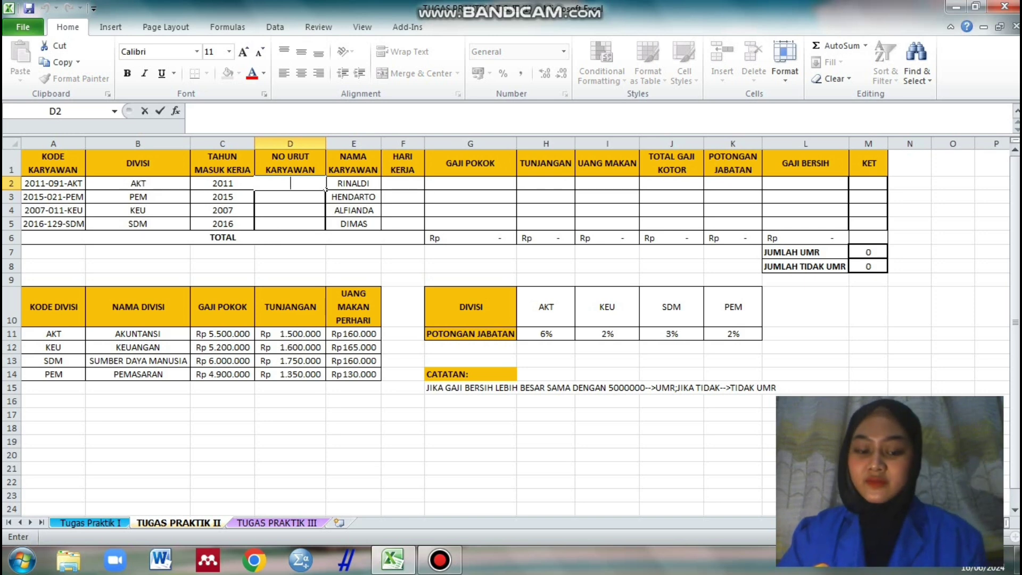
pyautogui.write('=MID')
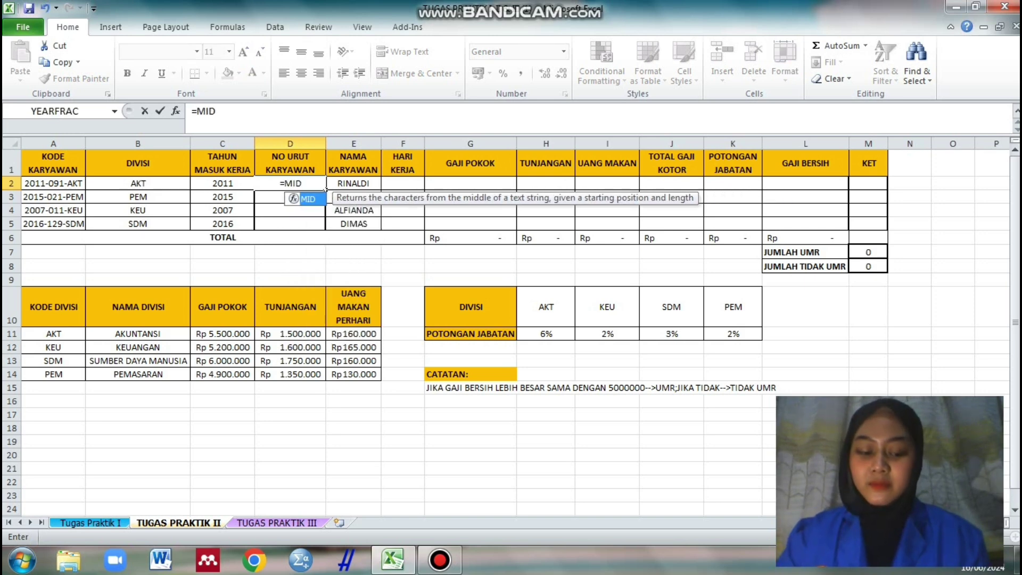
pyautogui.write('(')
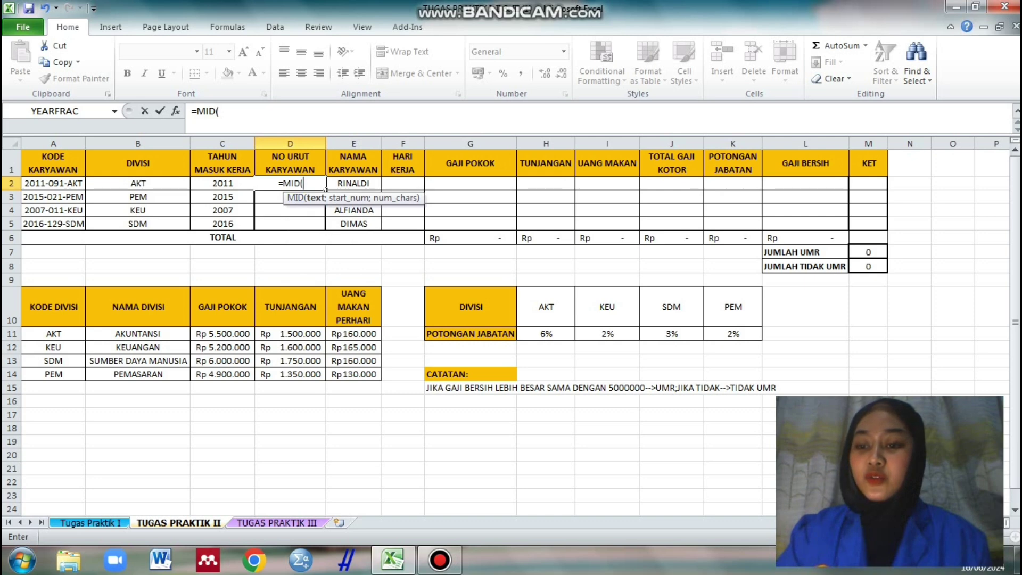
pyautogui.press('Left')
pyautogui.press('Left')
pyautogui.press('Left')
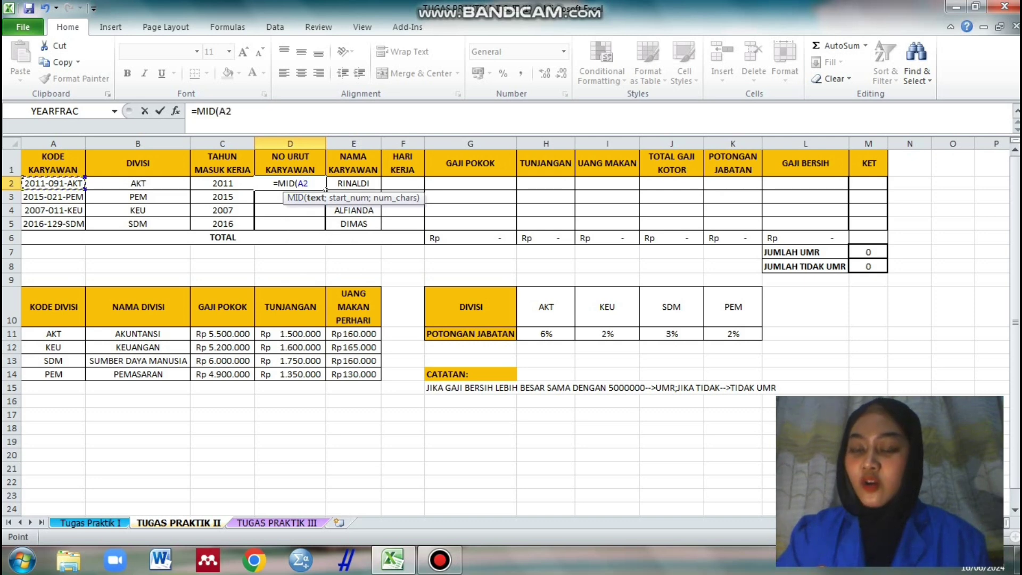
pyautogui.write(';')
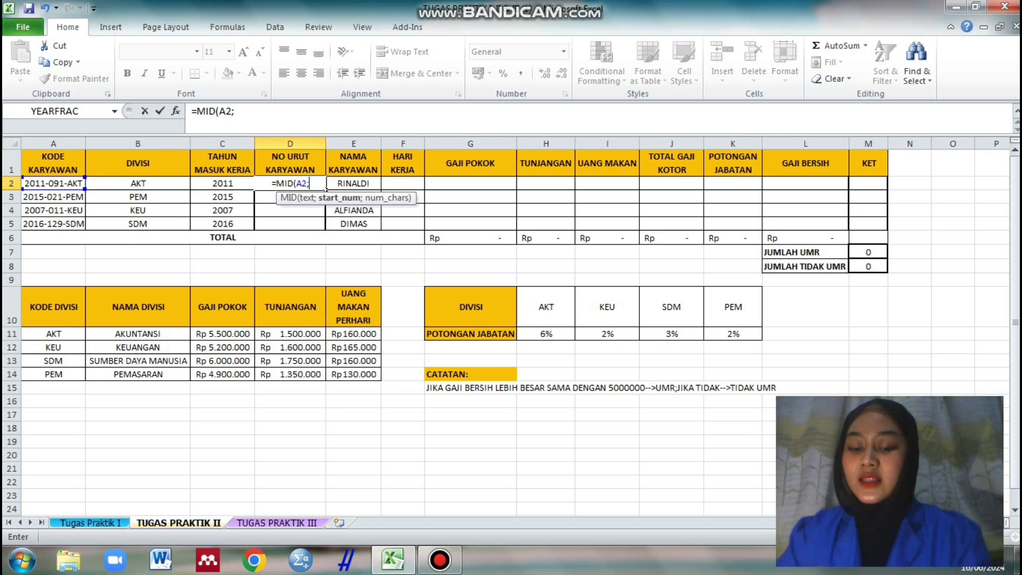
pyautogui.write('6;')
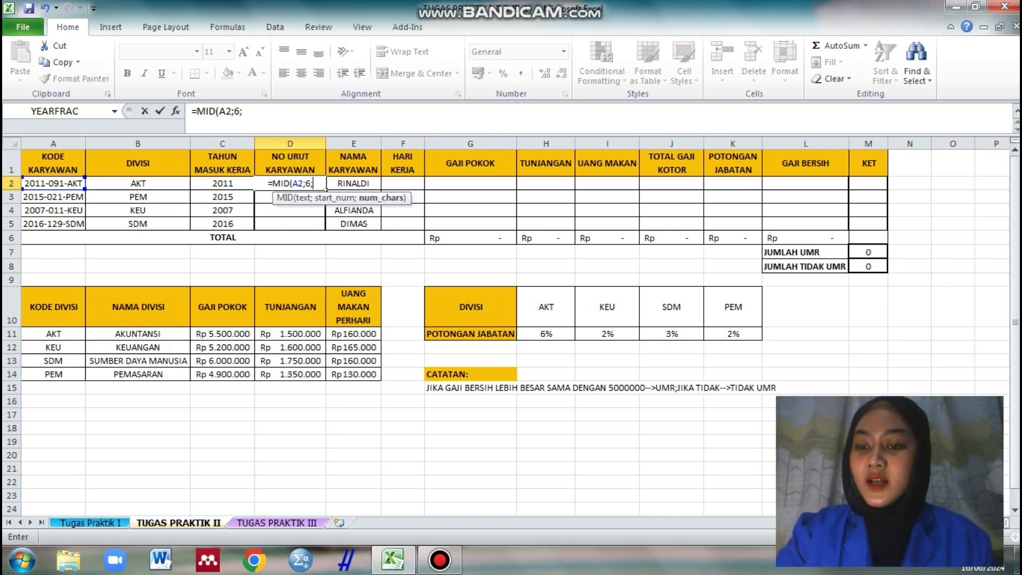
pyautogui.write('3')
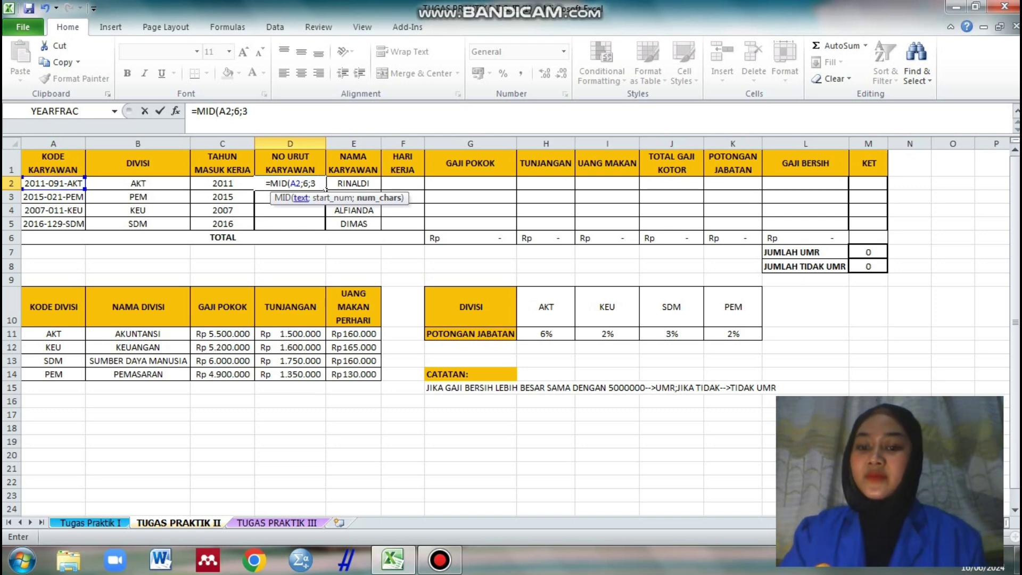
pyautogui.write(')')
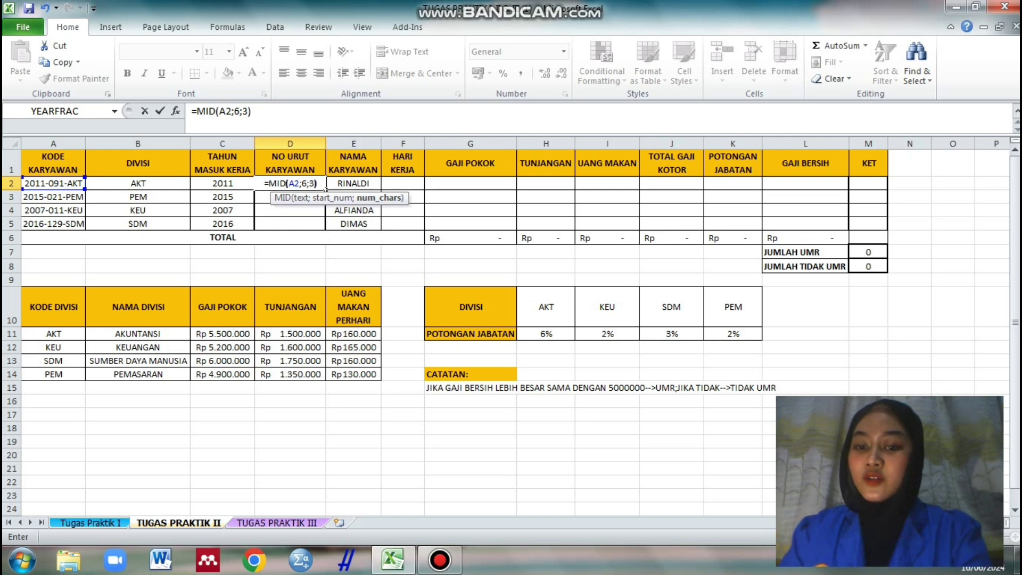
pyautogui.press('Return')
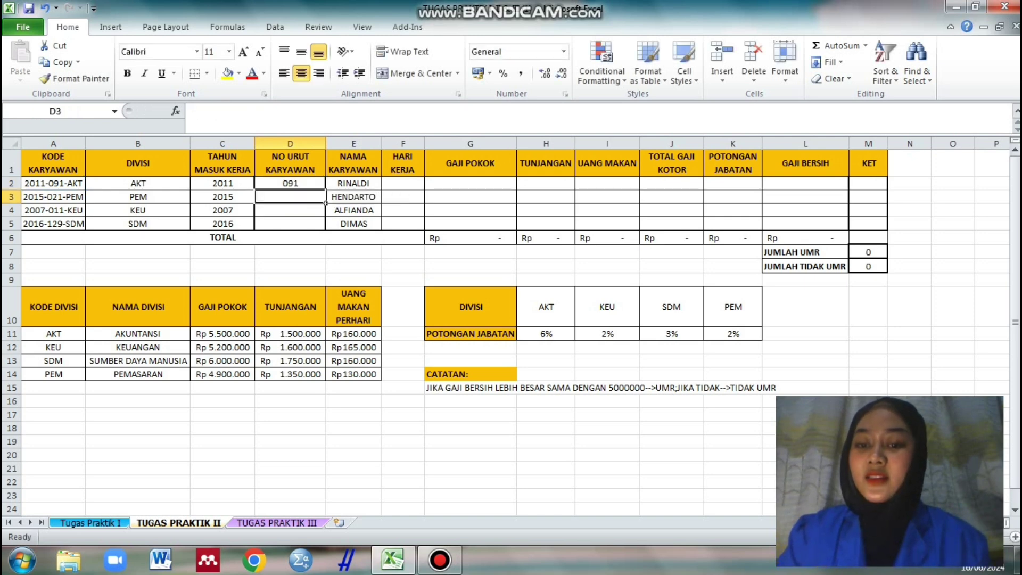
pyautogui.click(290, 184)
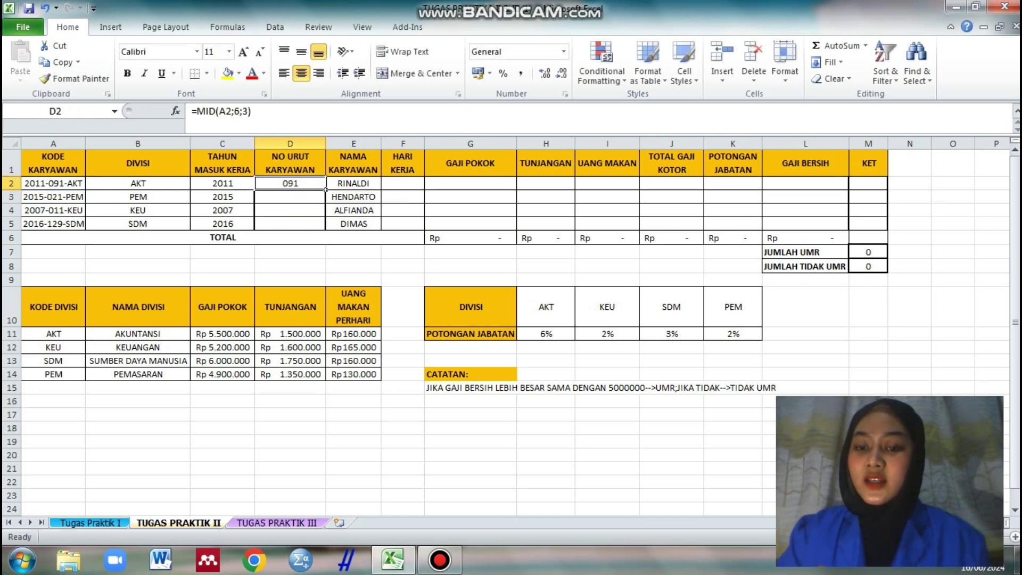
pyautogui.moveTo(326, 189); pyautogui.dragTo(325, 230)
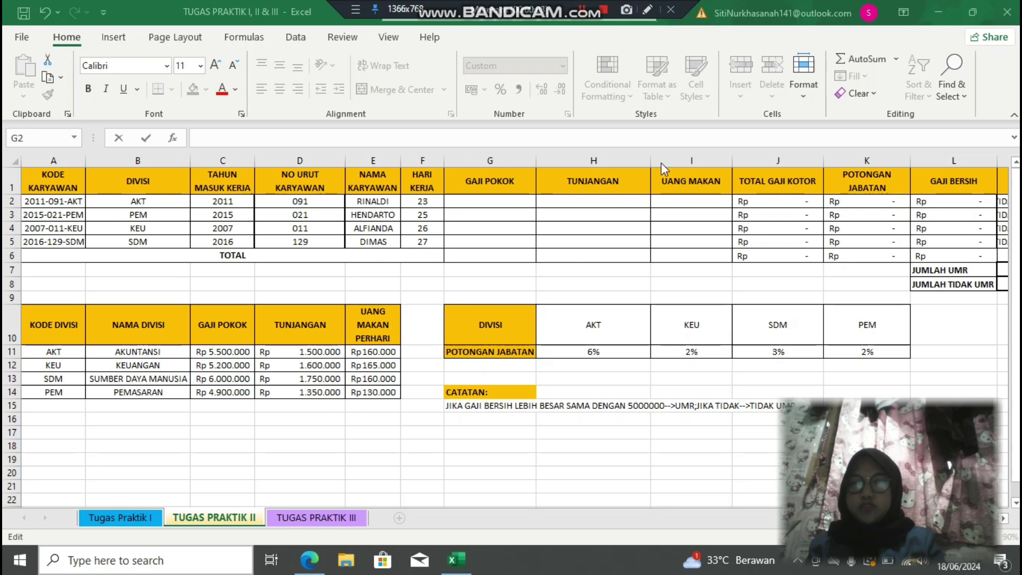
# - Start a VLOOKUP formula in the GAJI POKOK cell G2 with the division code in B2 as the lookup value
pyautogui.doubleClick(485, 202)
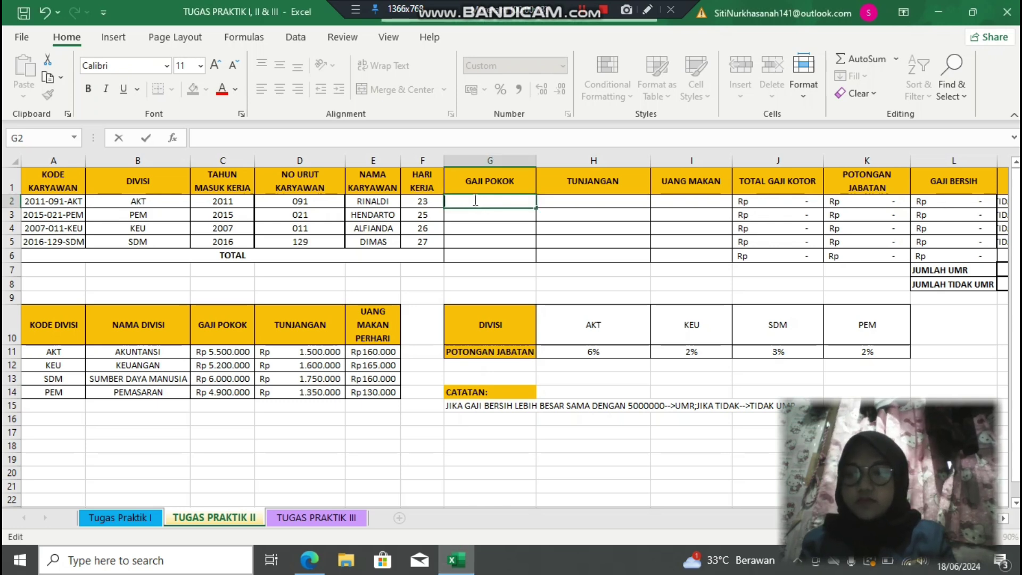
pyautogui.write('=')
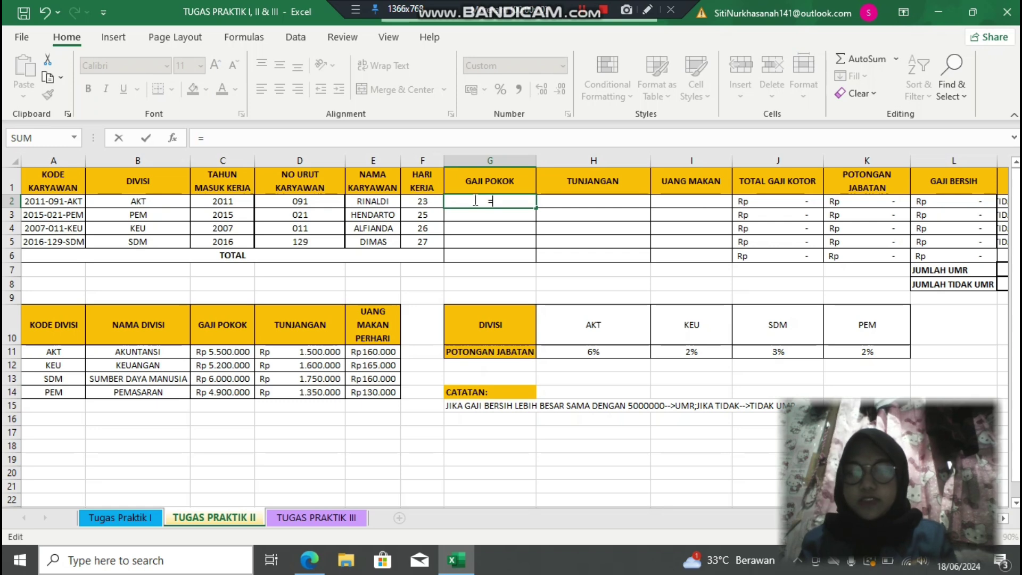
pyautogui.write('vloo')
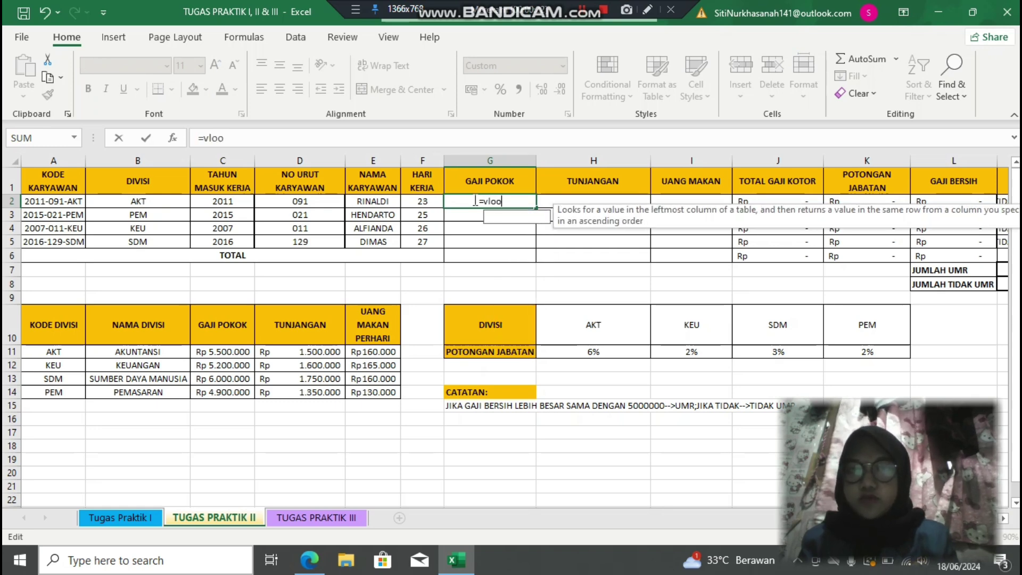
pyautogui.write('ki')
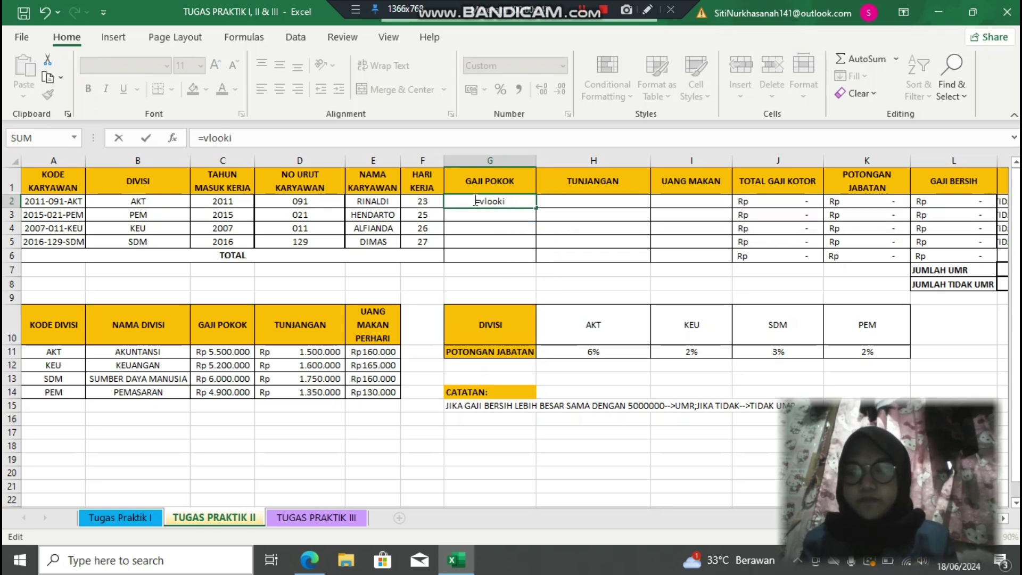
pyautogui.press('BackSpace')
pyautogui.write('up')
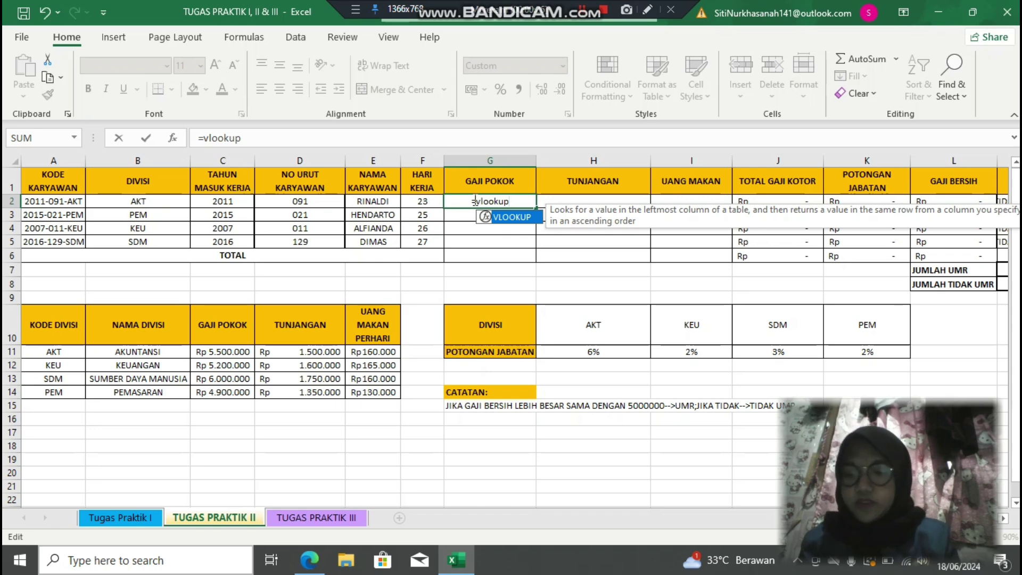
pyautogui.write('(')
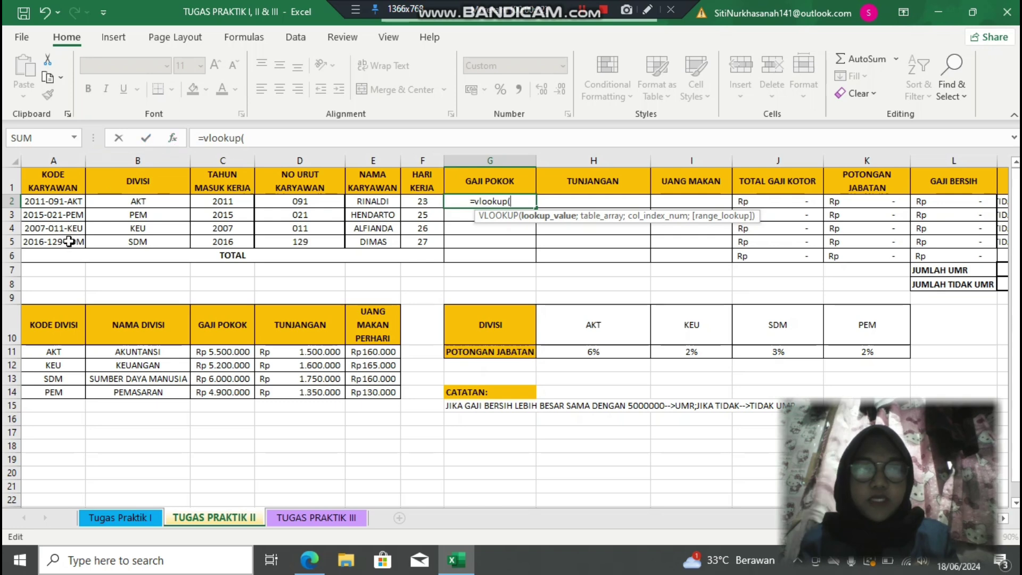
pyautogui.click(136, 206)
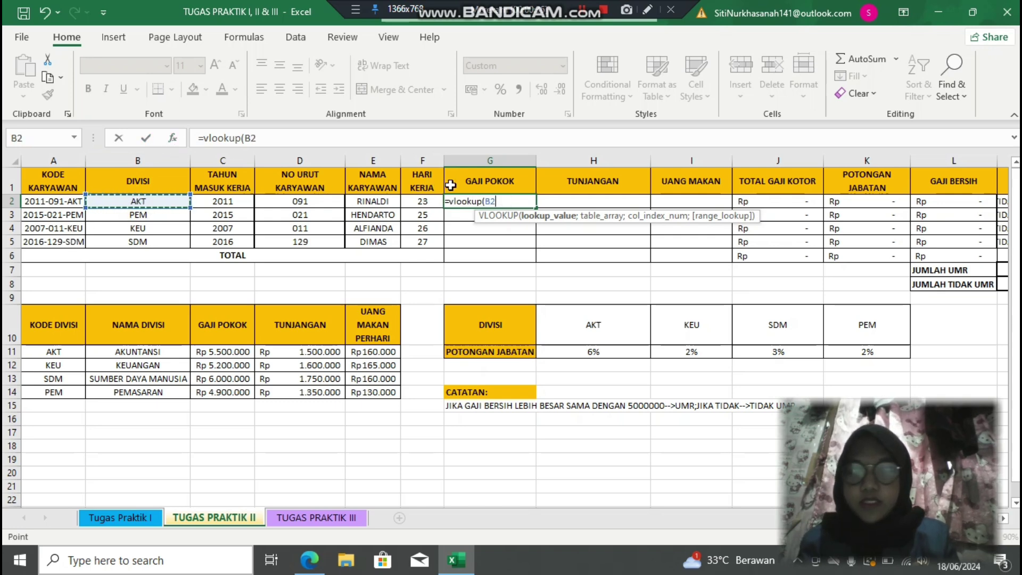
pyautogui.press('F8')
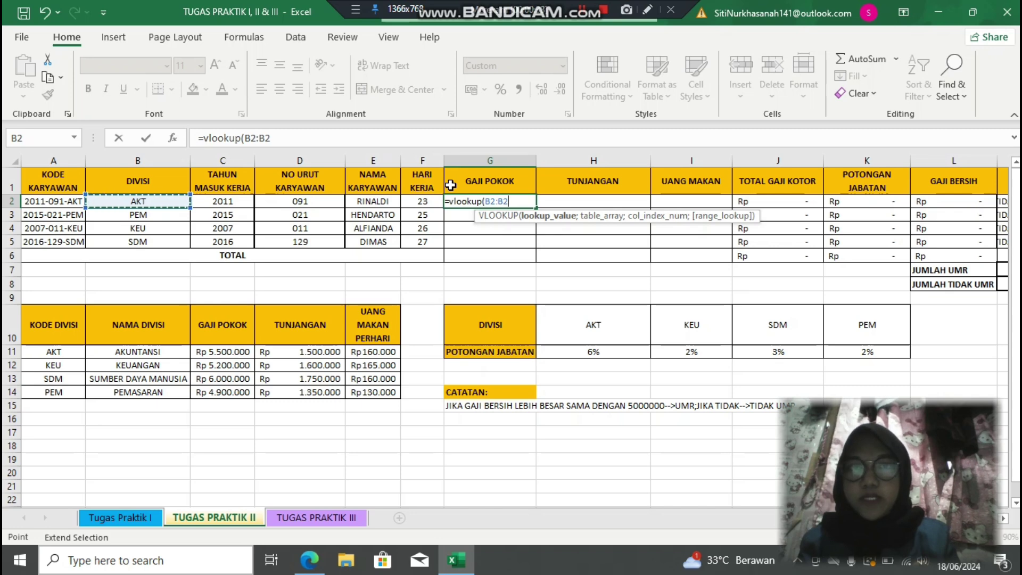
pyautogui.press('BackSpace')
pyautogui.press('BackSpace')
pyautogui.press('BackSpace')
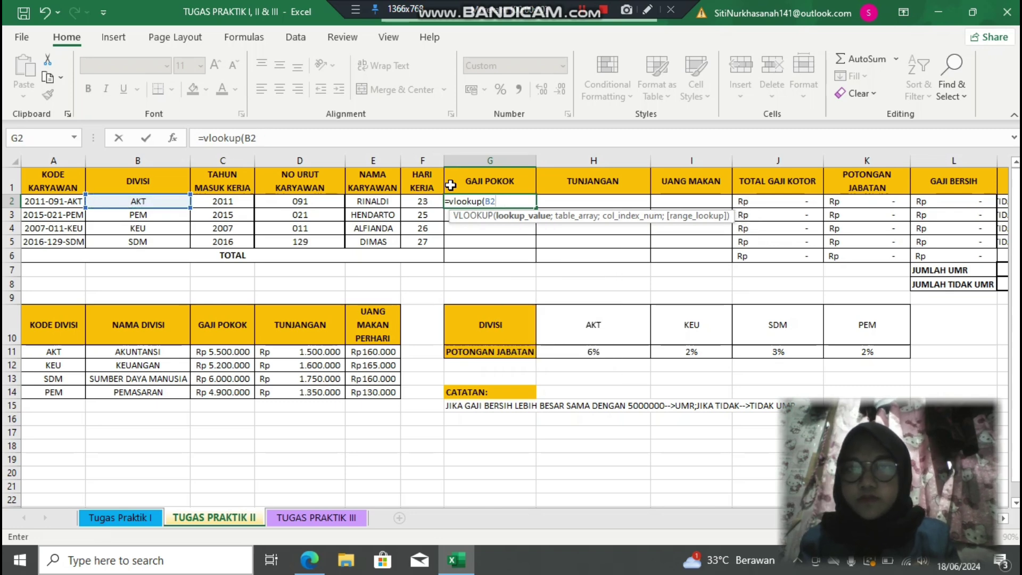
pyautogui.write(';')
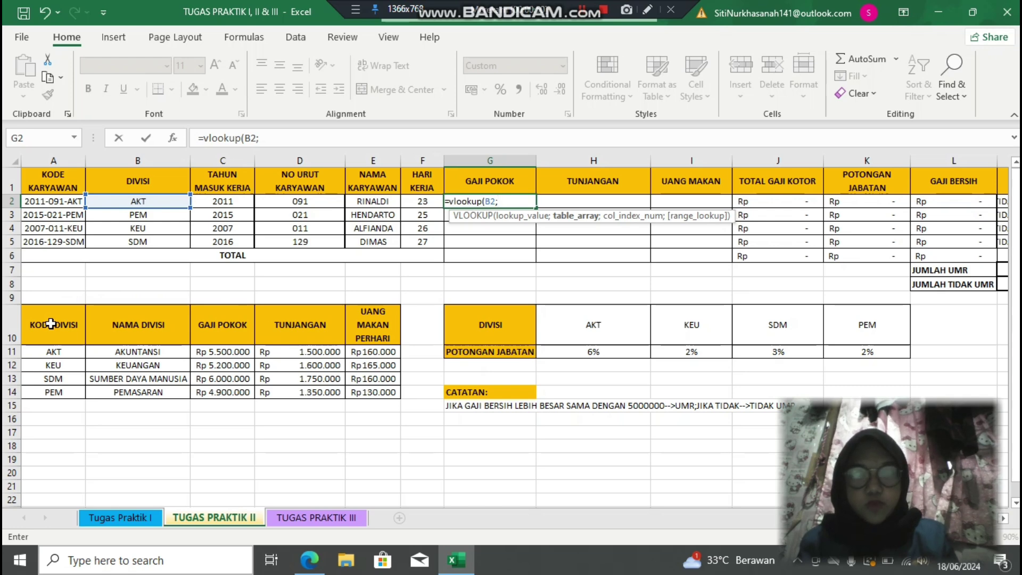
# - Complete the G2 formula with table $A$10:$E$14, column 3 and match type 0, and copy it down to G5
pyautogui.moveTo(50, 324); pyautogui.dragTo(370, 389)
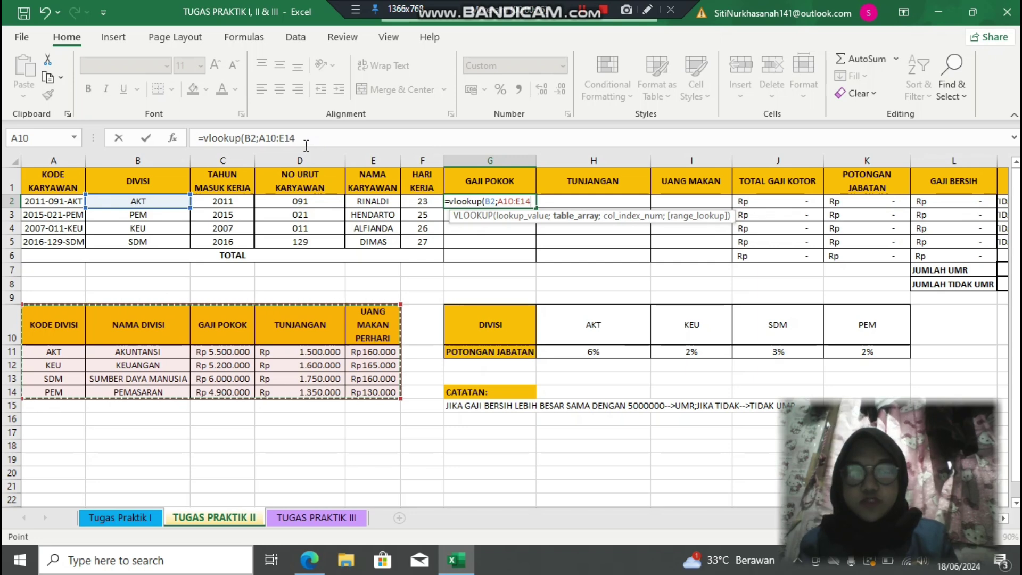
pyautogui.press('F4')
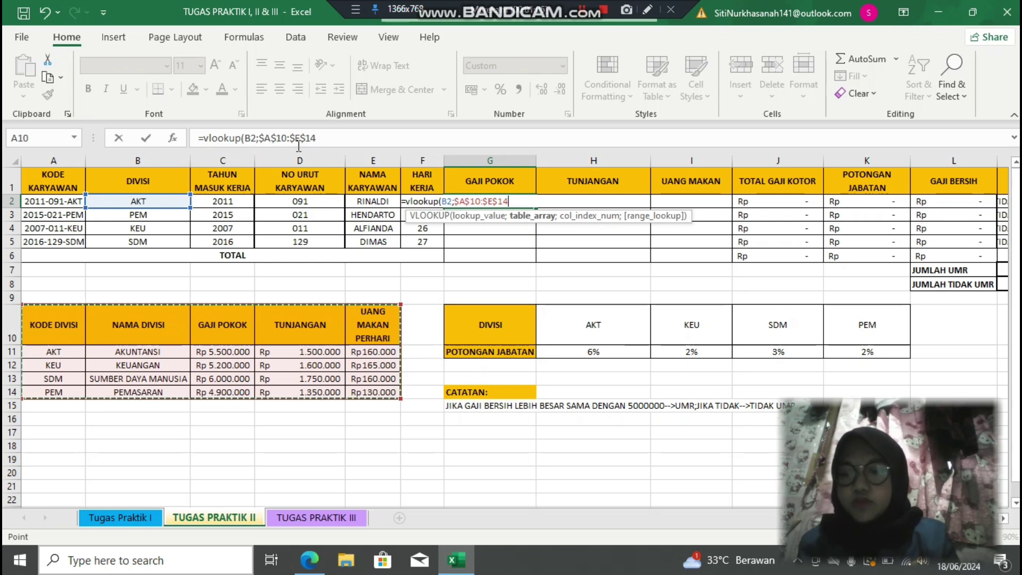
pyautogui.write(';3')
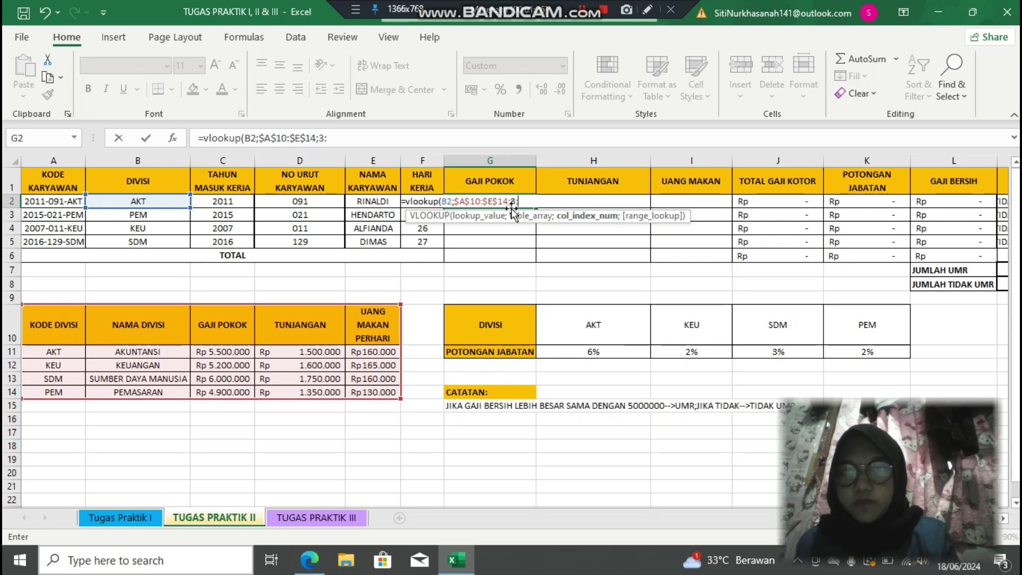
pyautogui.write(';')
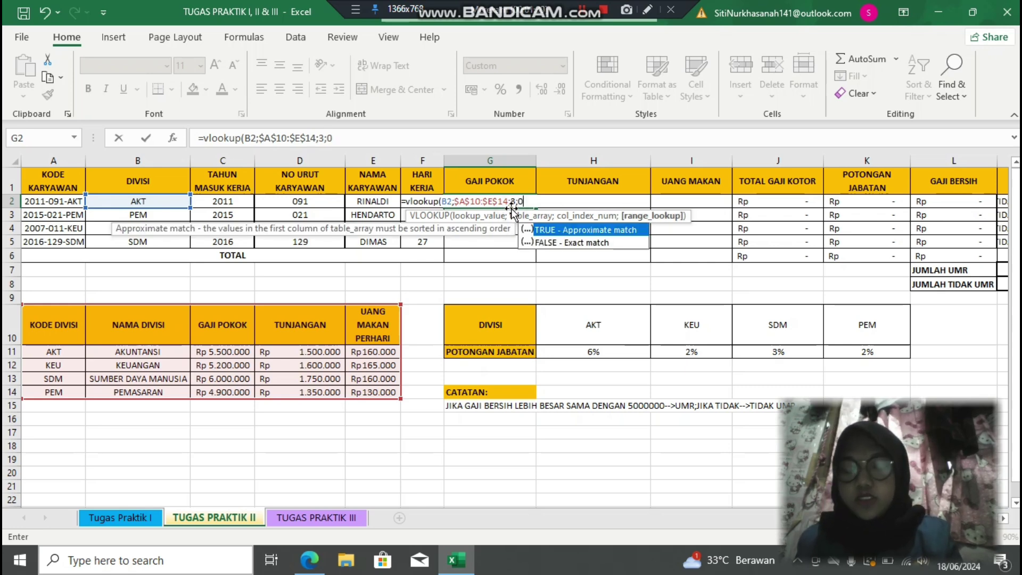
pyautogui.write('0)')
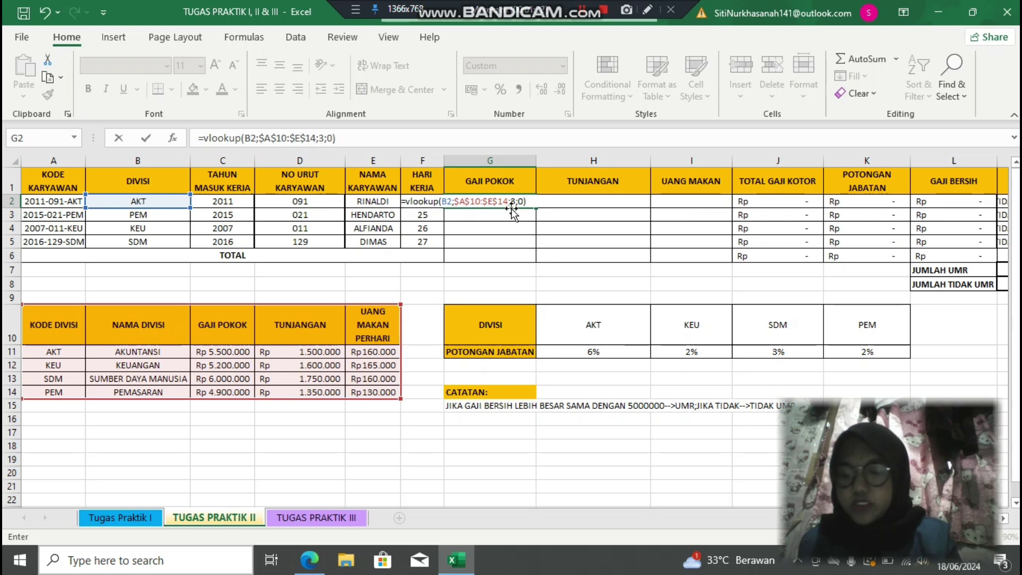
pyautogui.press('Return')
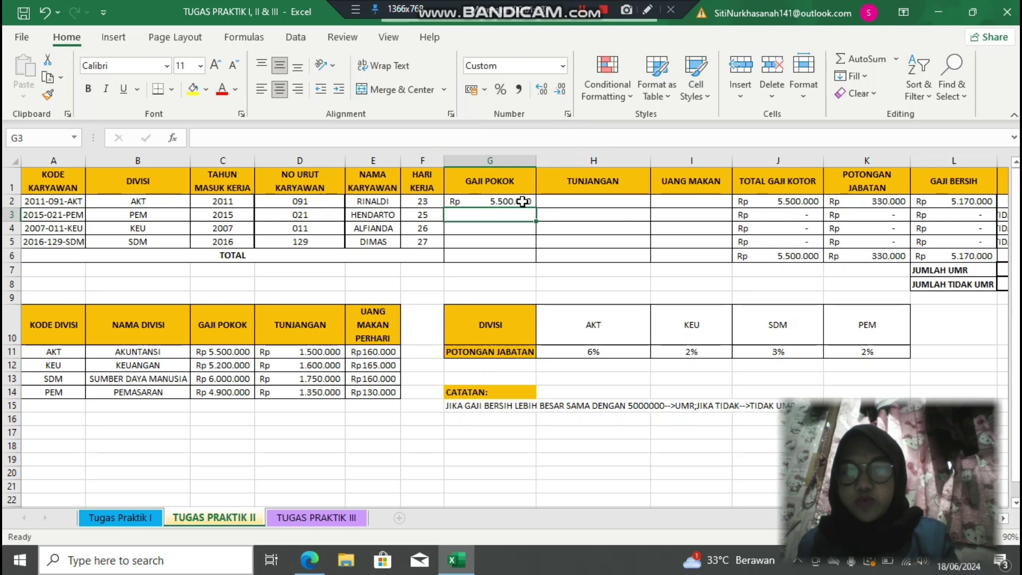
pyautogui.click(522, 201)
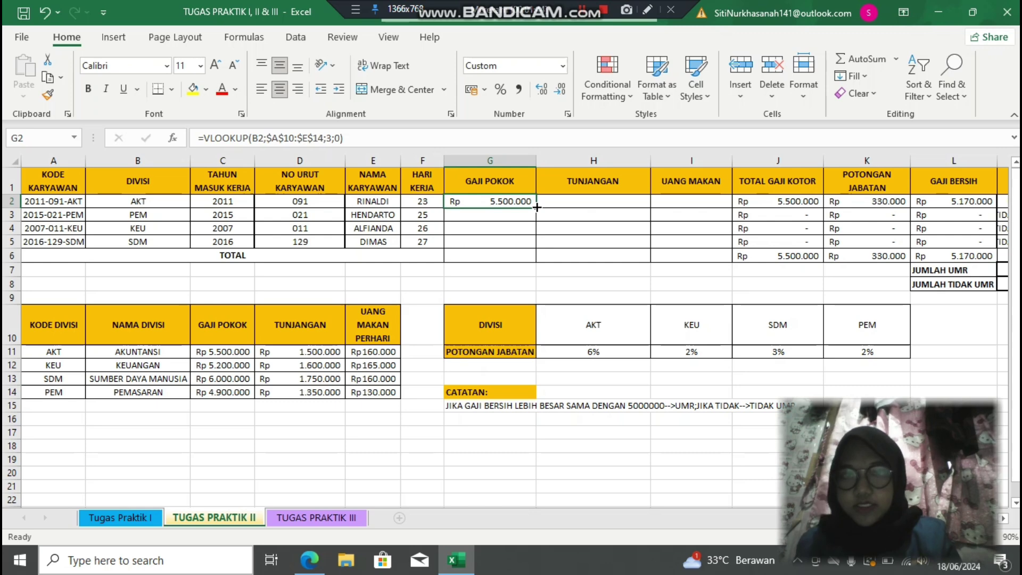
pyautogui.moveTo(536, 207); pyautogui.dragTo(537, 248)
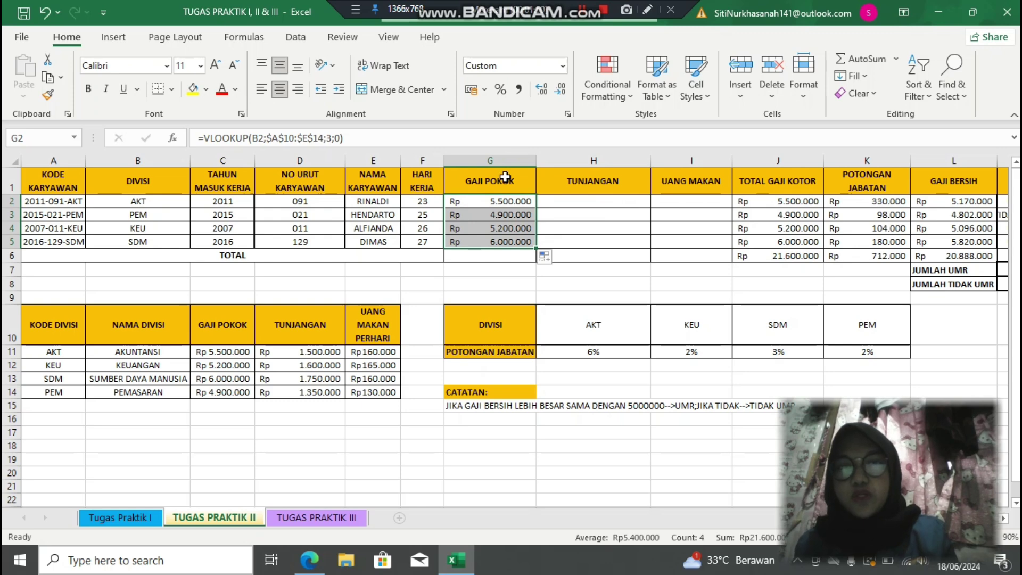
# - Start a VLOOKUP formula in the TUNJANGAN cell H2 with the division code in B2 as the lookup value
pyautogui.click(613, 200)
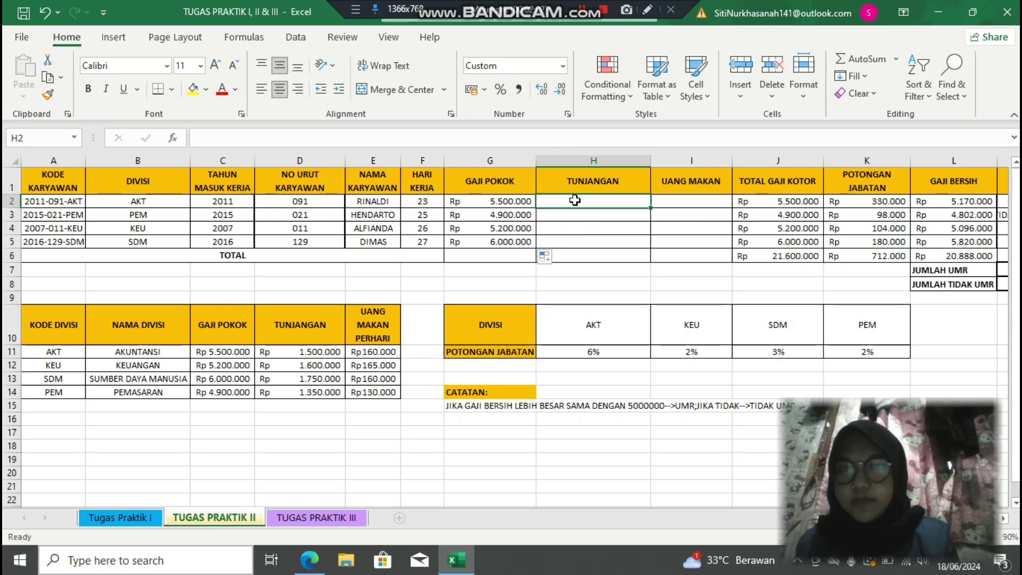
pyautogui.write('=')
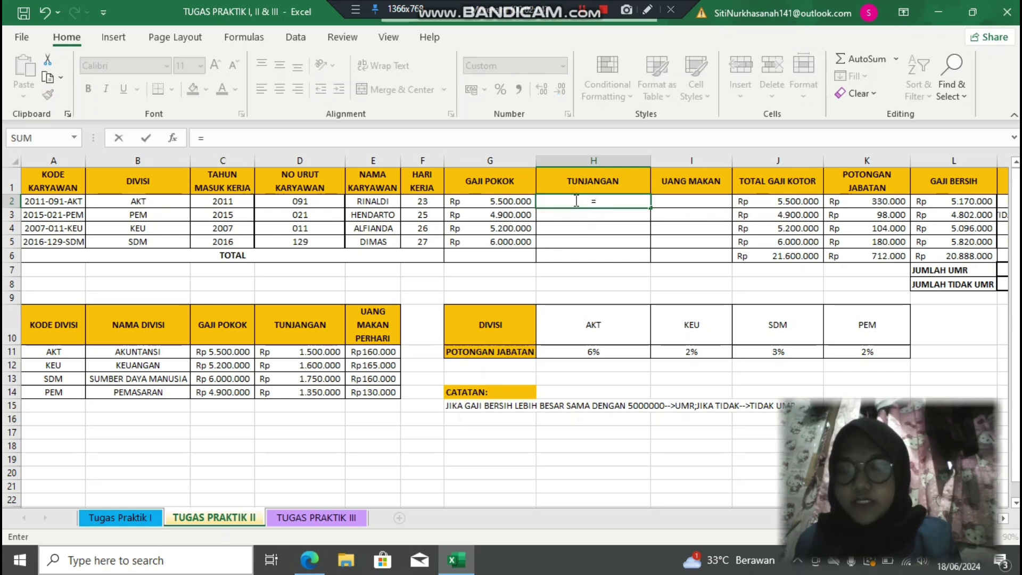
pyautogui.write('vool')
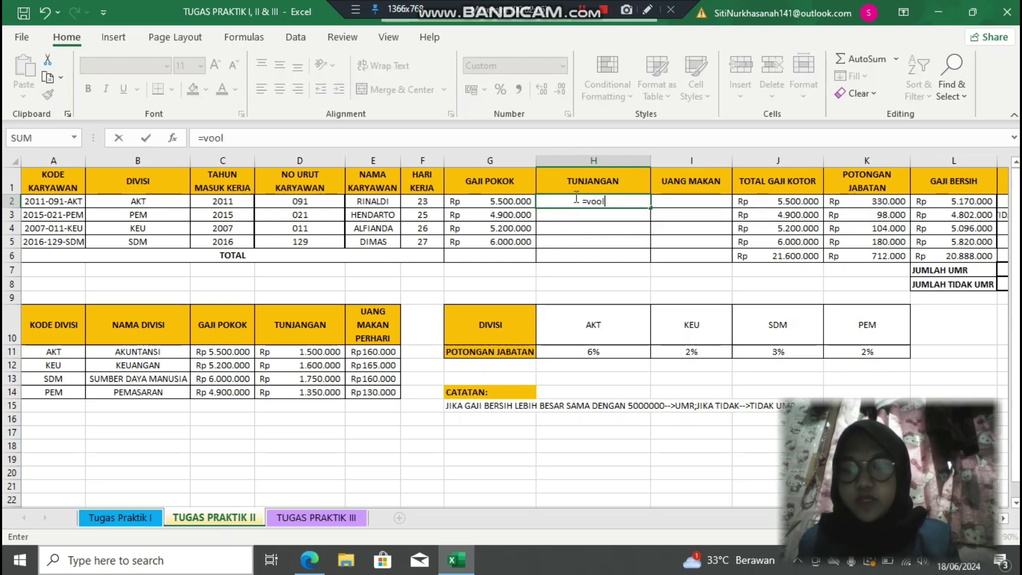
pyautogui.write('k')
pyautogui.press('BackSpace')
pyautogui.press('BackSpace')
pyautogui.press('BackSpace')
pyautogui.press('BackSpace')
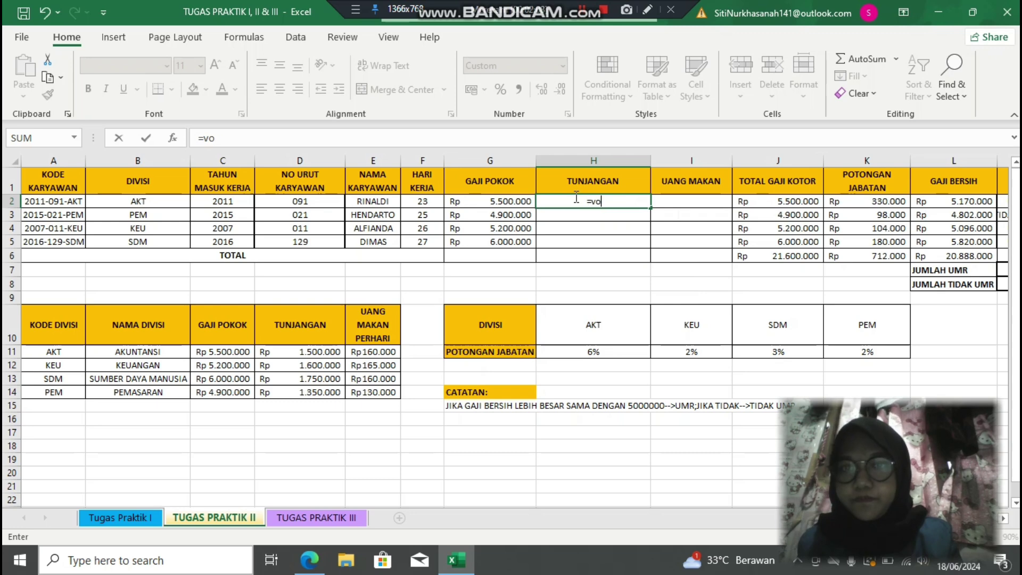
pyautogui.write('look')
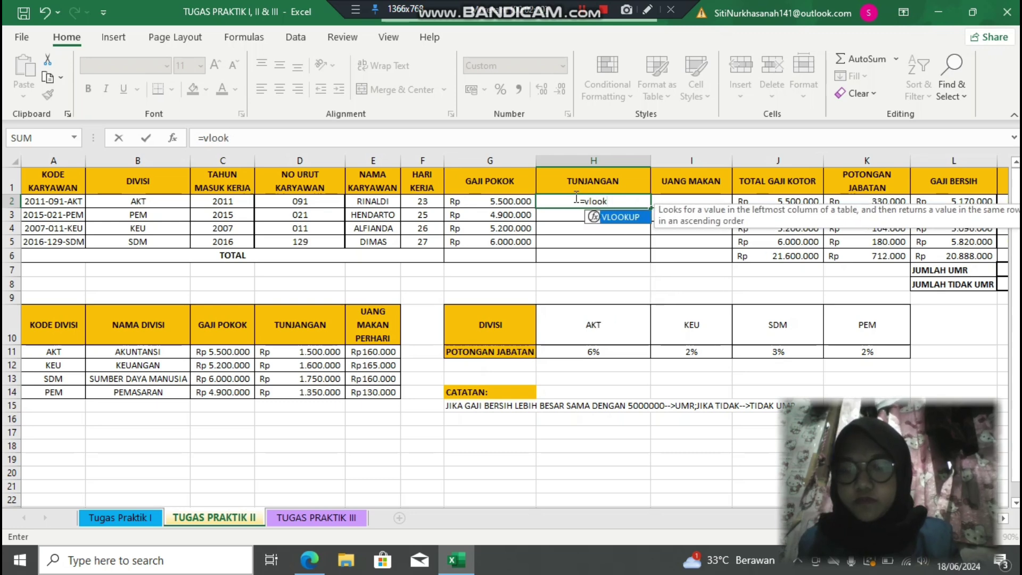
pyautogui.write('up(')
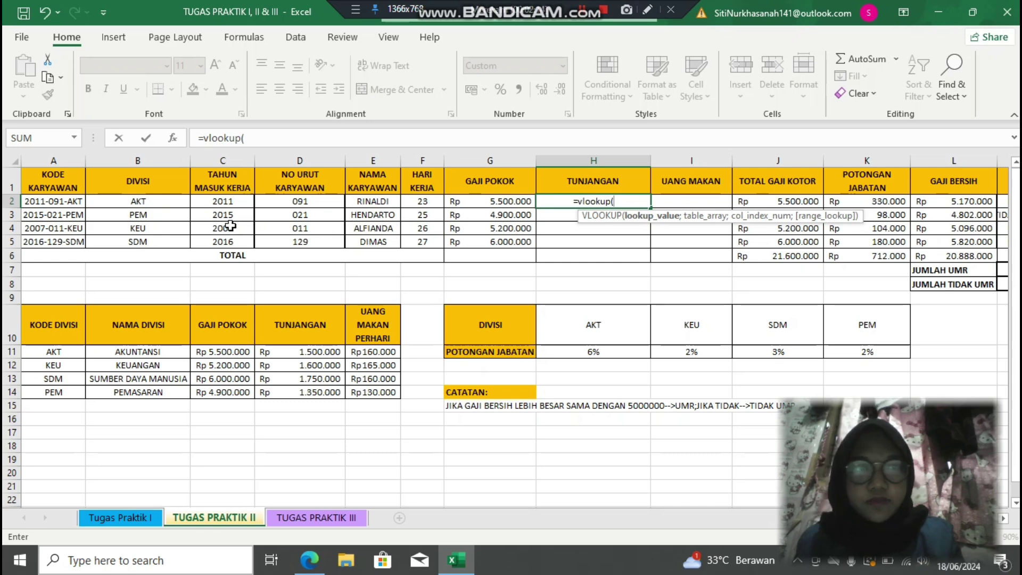
pyautogui.click(153, 201)
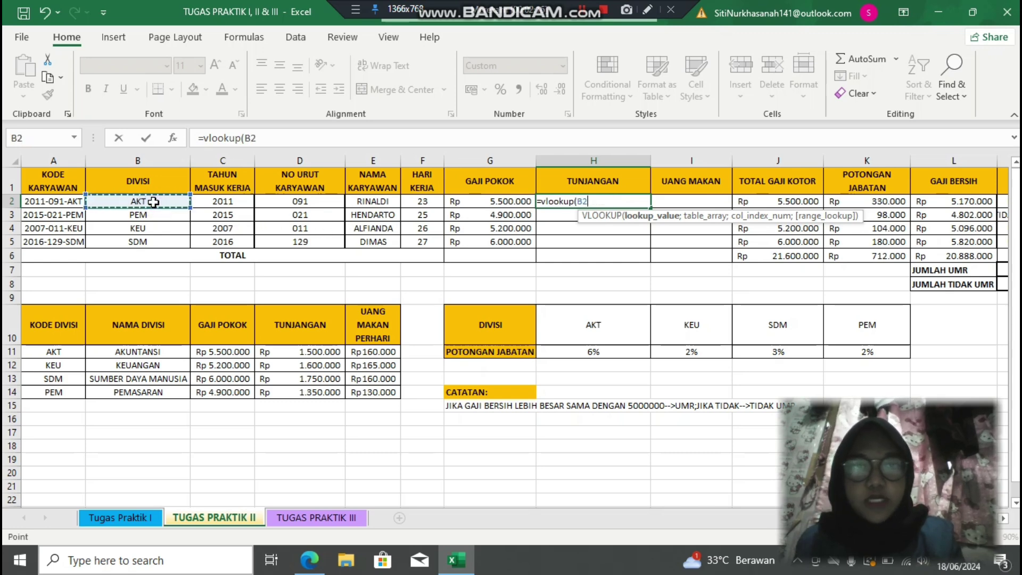
pyautogui.write(';')
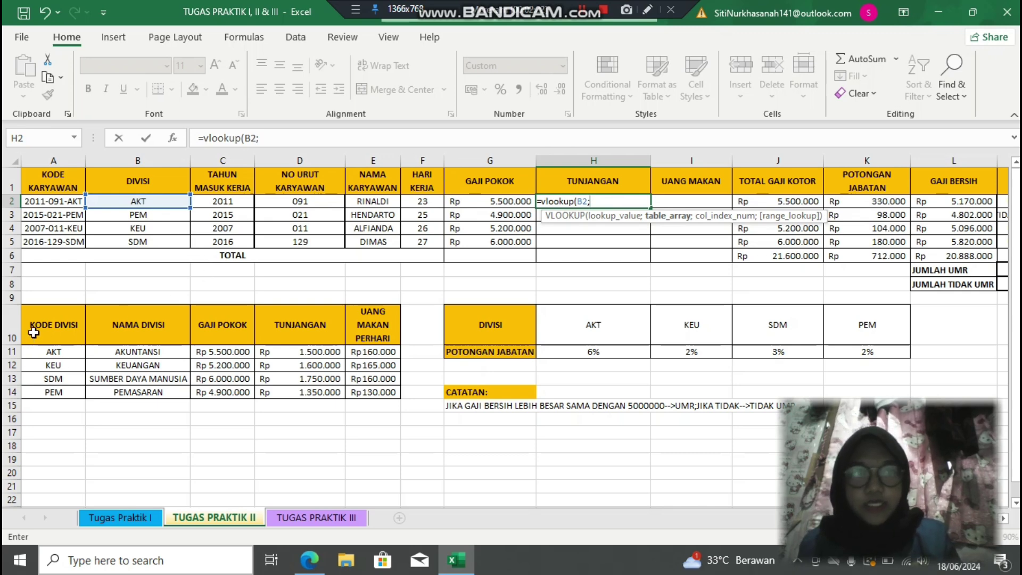
# - Complete the H2 formula with table $A$10:$E$14, column 4 and match type 0, and copy it down to H5
pyautogui.moveTo(34, 333); pyautogui.dragTo(385, 392)
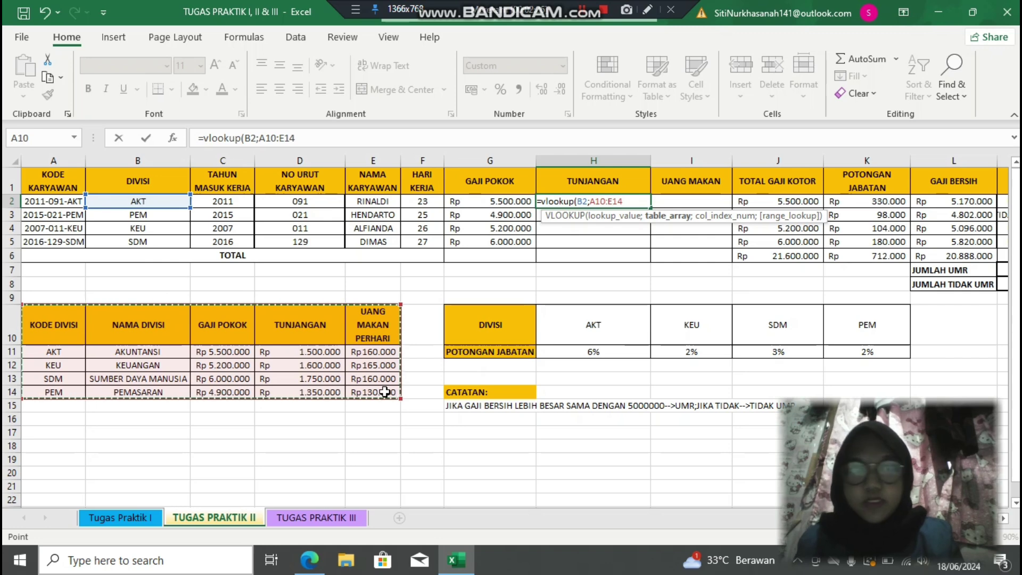
pyautogui.press('F4')
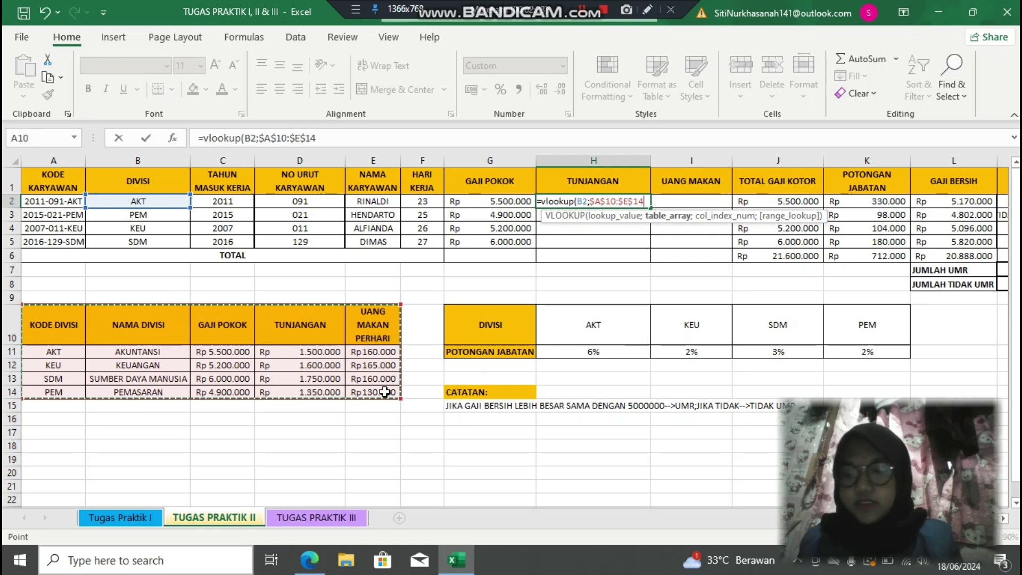
pyautogui.write(';')
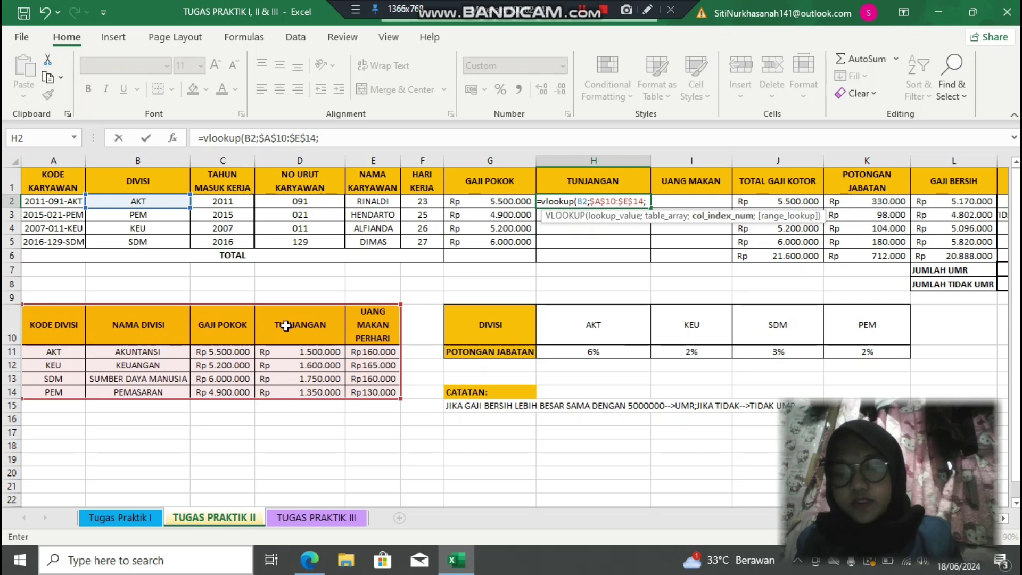
pyautogui.write('4')
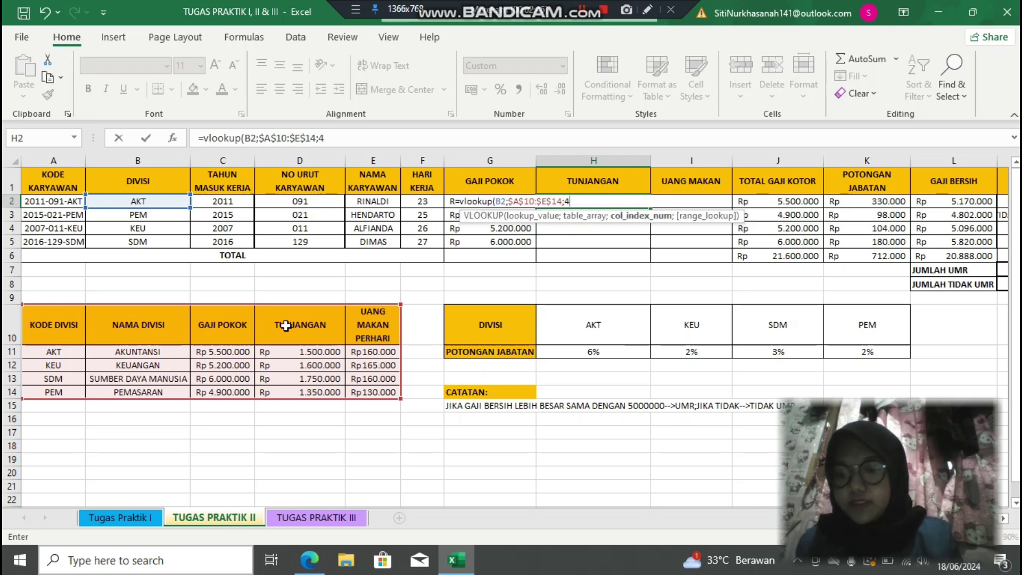
pyautogui.write(';0')
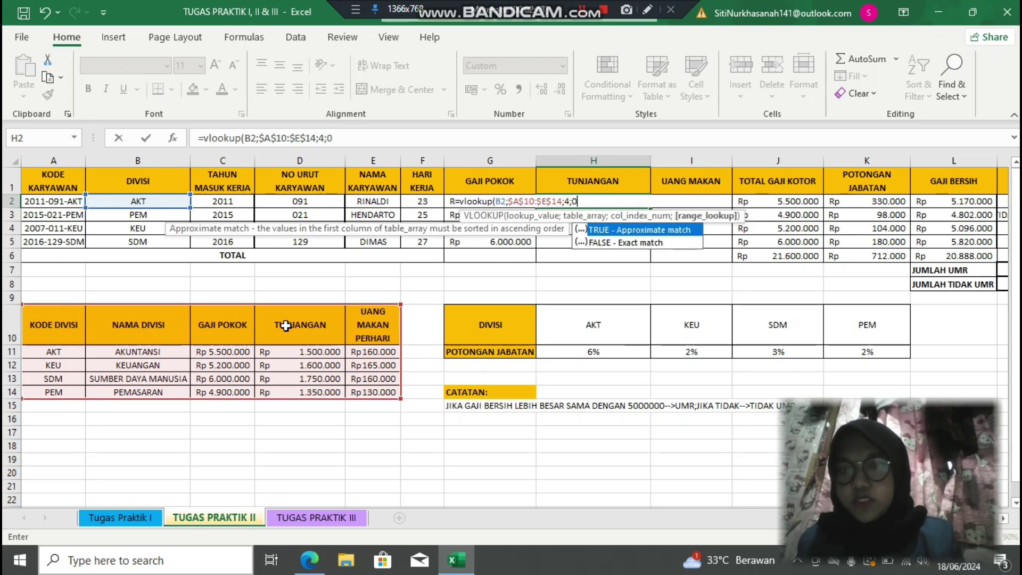
pyautogui.write(')')
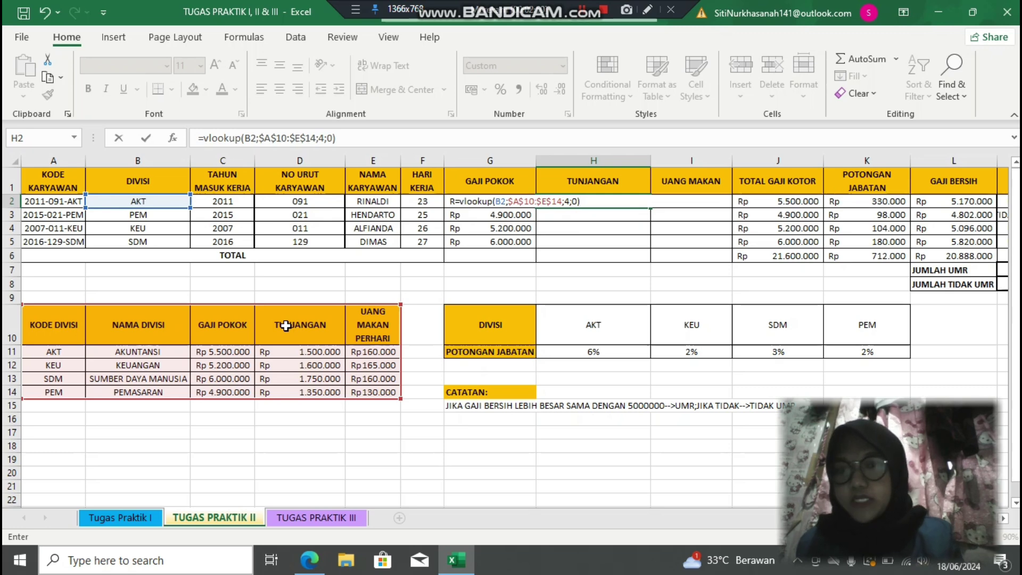
pyautogui.press('Return')
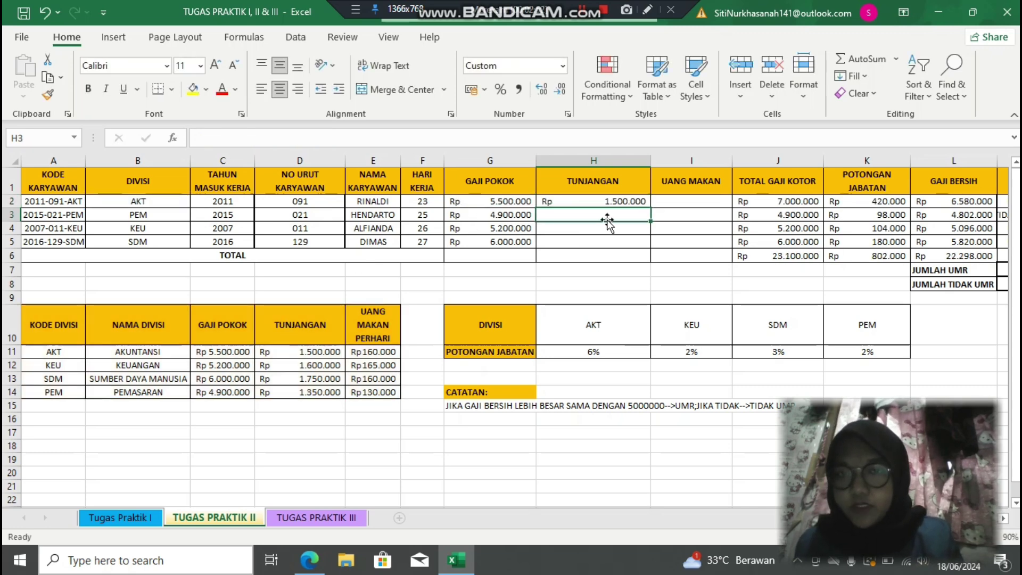
pyautogui.click(616, 203)
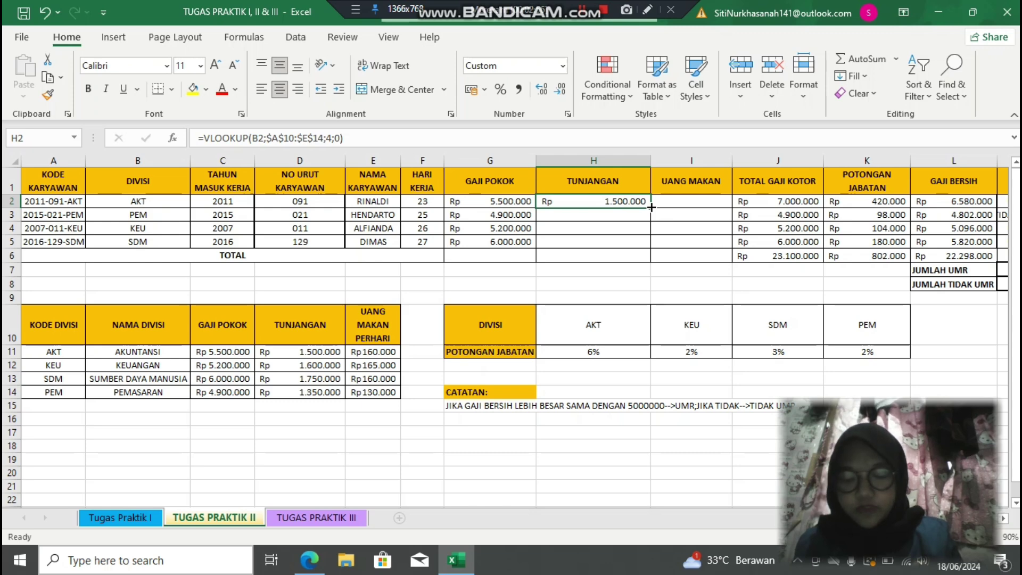
pyautogui.moveTo(650, 207); pyautogui.dragTo(652, 249)
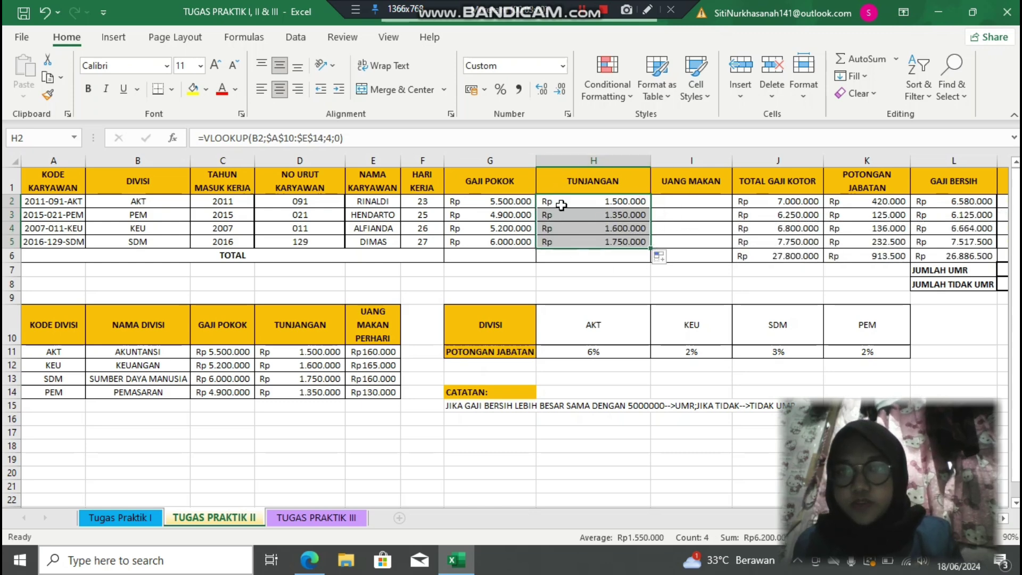
pyautogui.click(514, 219)
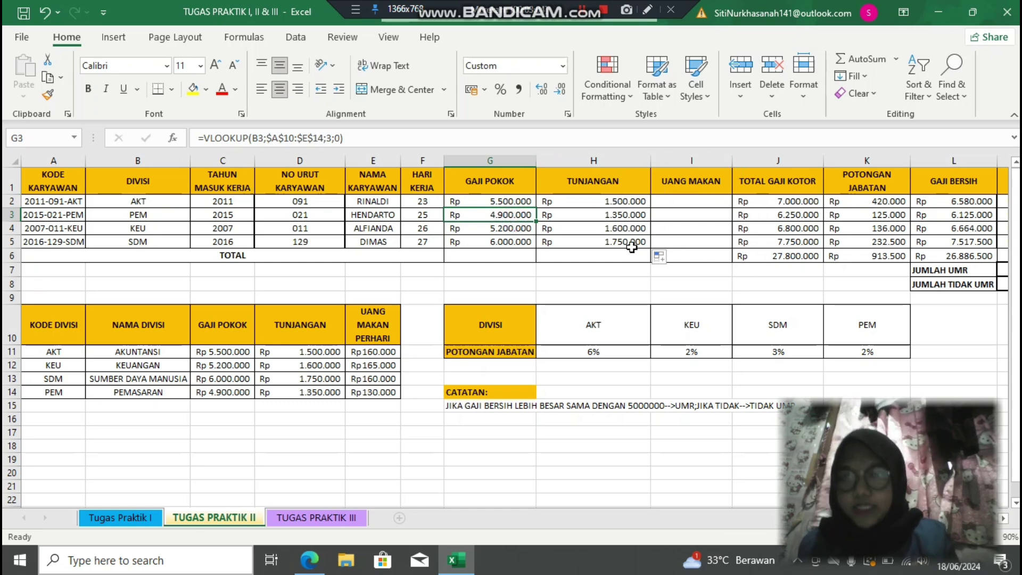
# - Start a VLOOKUP formula in the UANG MAKAN cell I2 with the division code in B2 as the lookup value
pyautogui.click(684, 203)
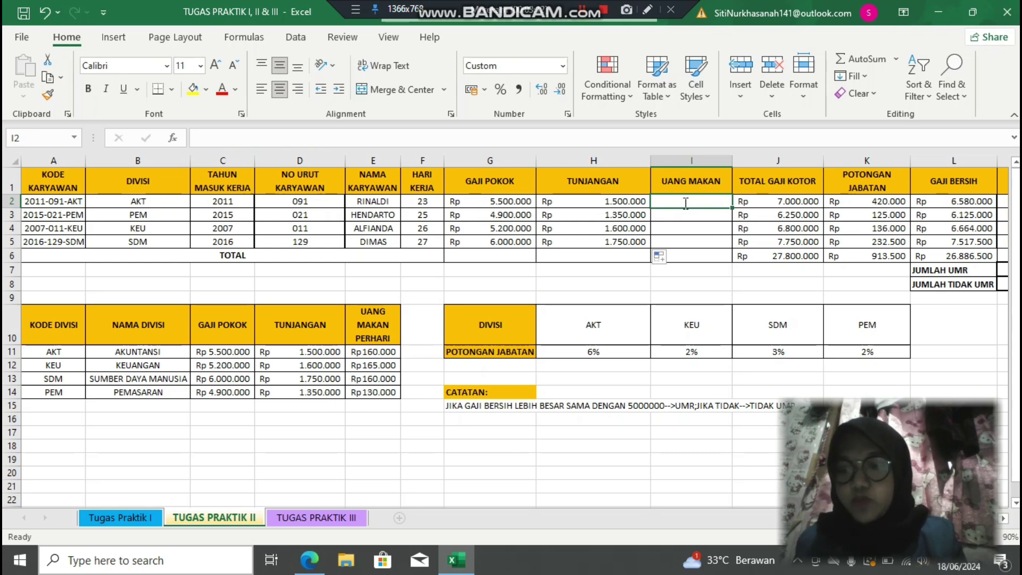
pyautogui.write('=vool')
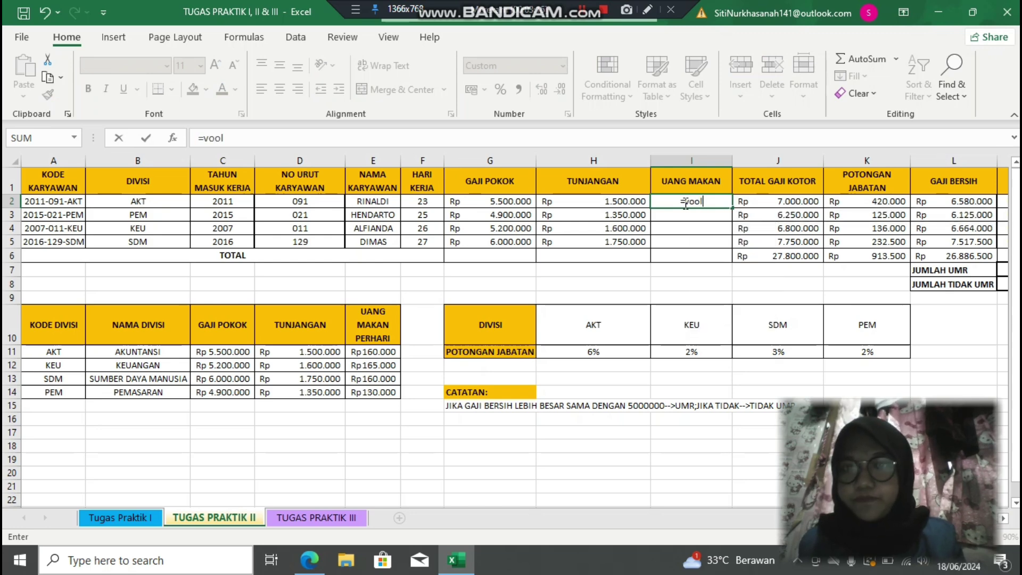
pyautogui.press('BackSpace')
pyautogui.press('BackSpace')
pyautogui.press('BackSpace')
pyautogui.write('look')
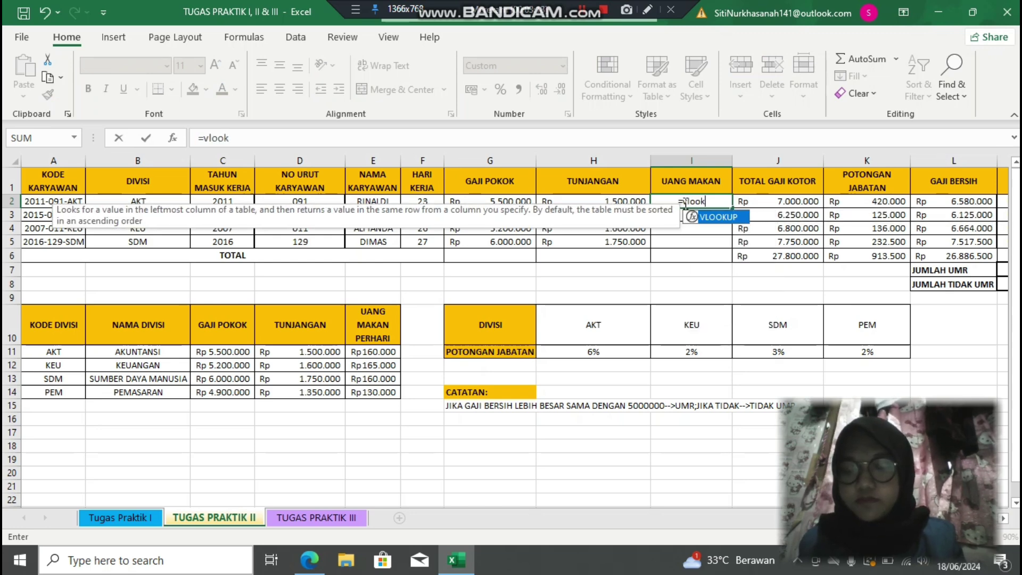
pyautogui.write('up')
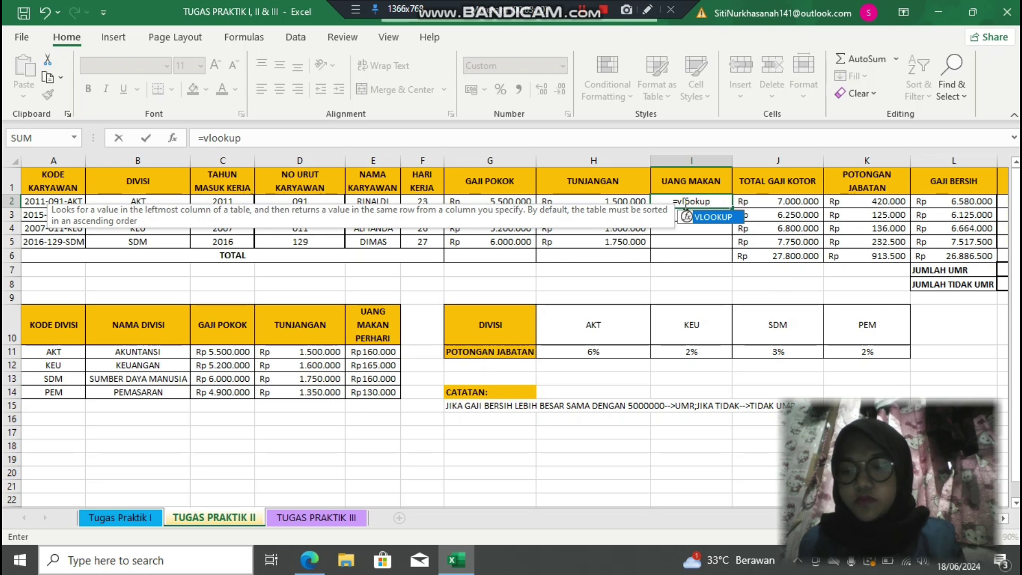
pyautogui.write('(')
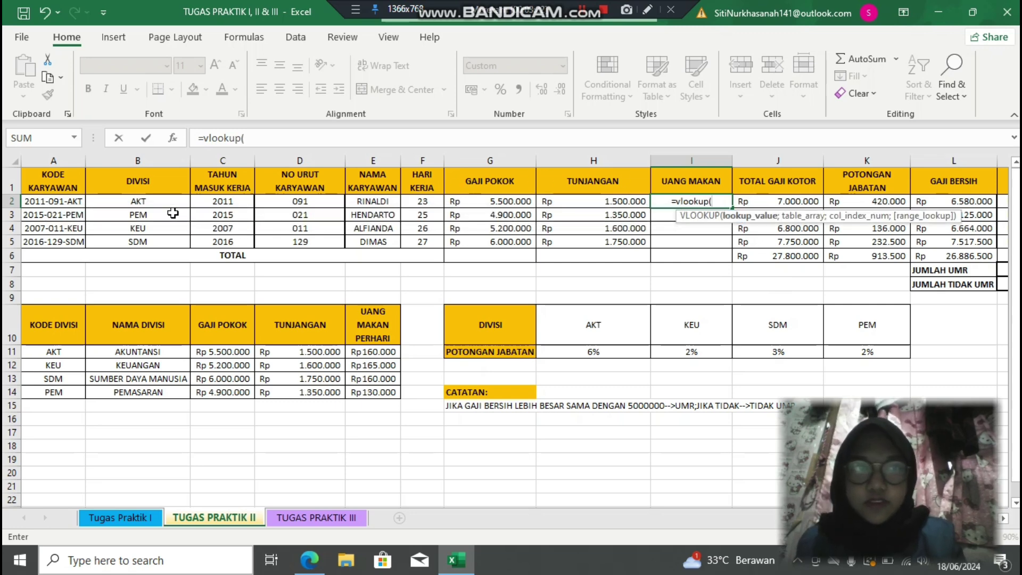
pyautogui.click(155, 201)
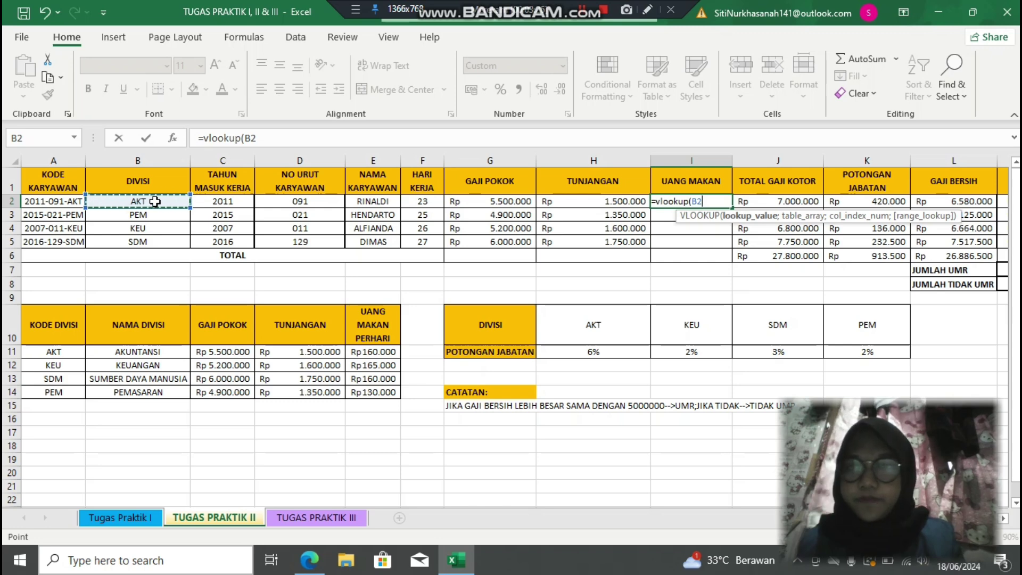
pyautogui.write(';')
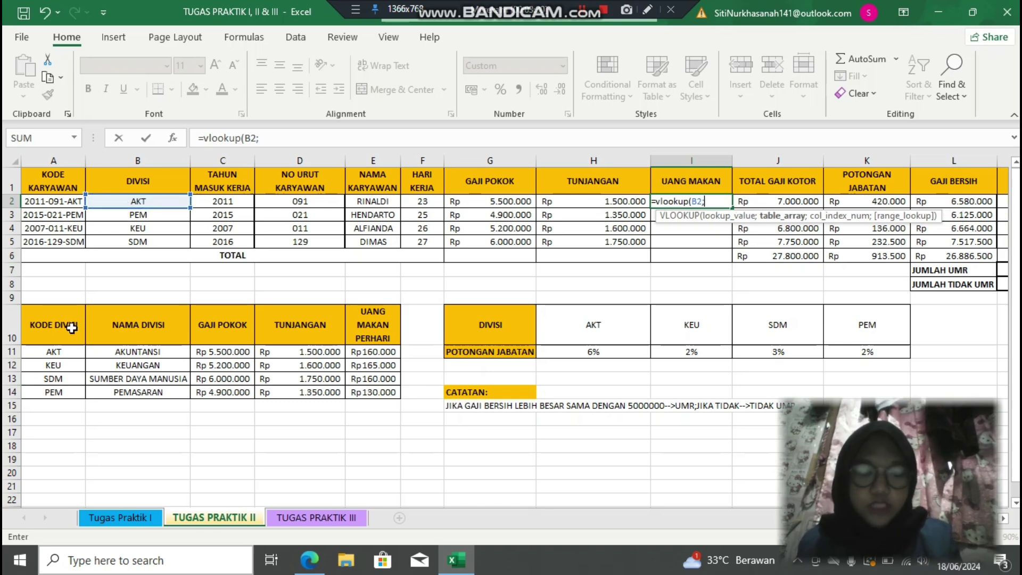
# - Complete the I2 lookup with table $A$10:$E$14, column 5 and match type 0, multiplied by the working days in F2, and copy it down to I5
pyautogui.moveTo(72, 329); pyautogui.dragTo(361, 389)
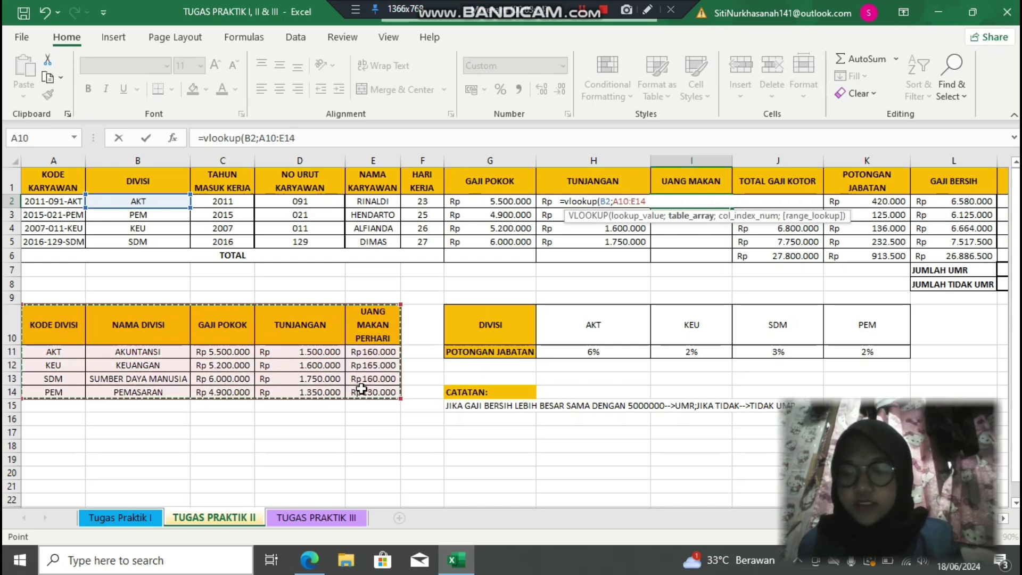
pyautogui.press('F4')
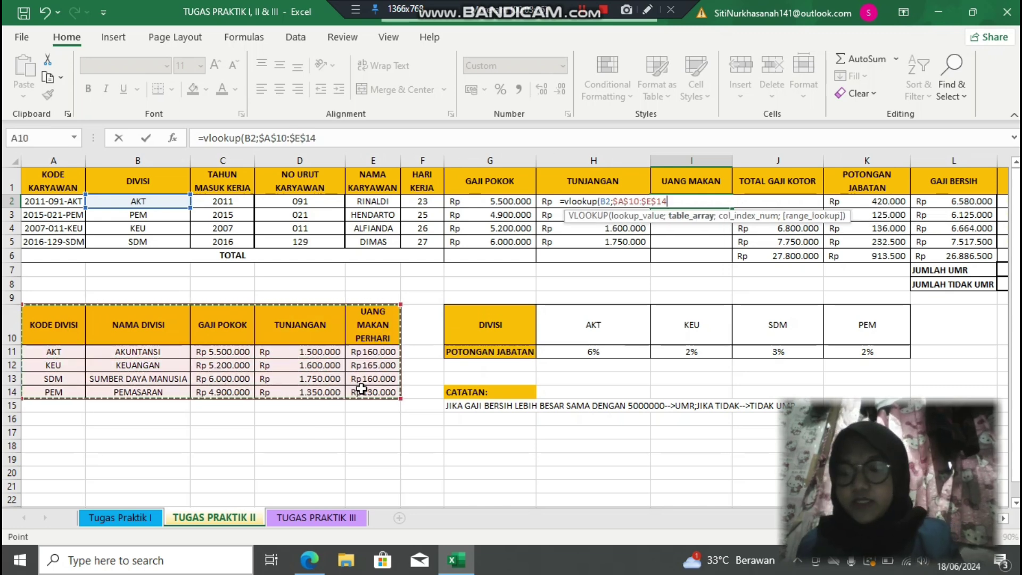
pyautogui.write(';5')
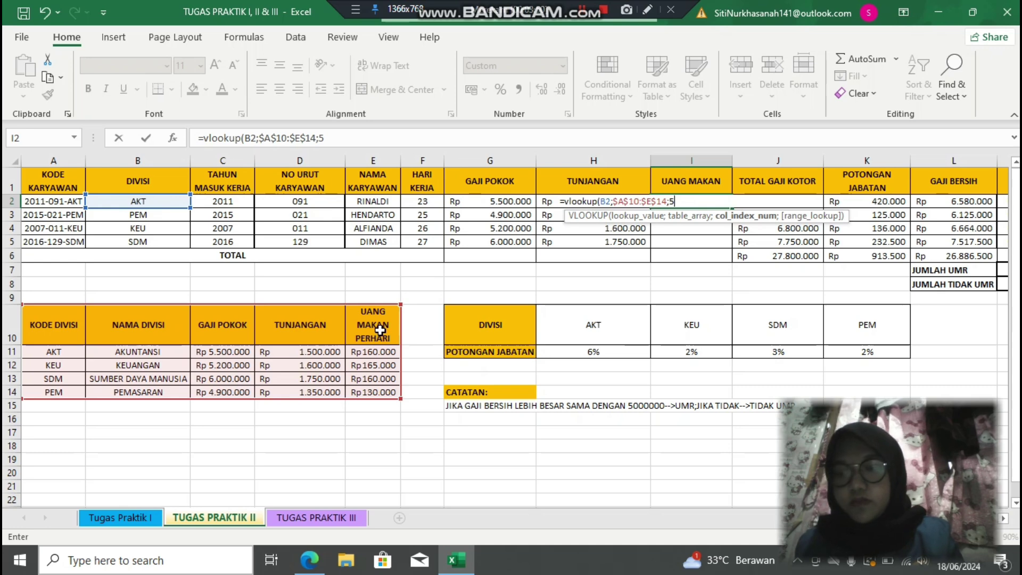
pyautogui.write(';')
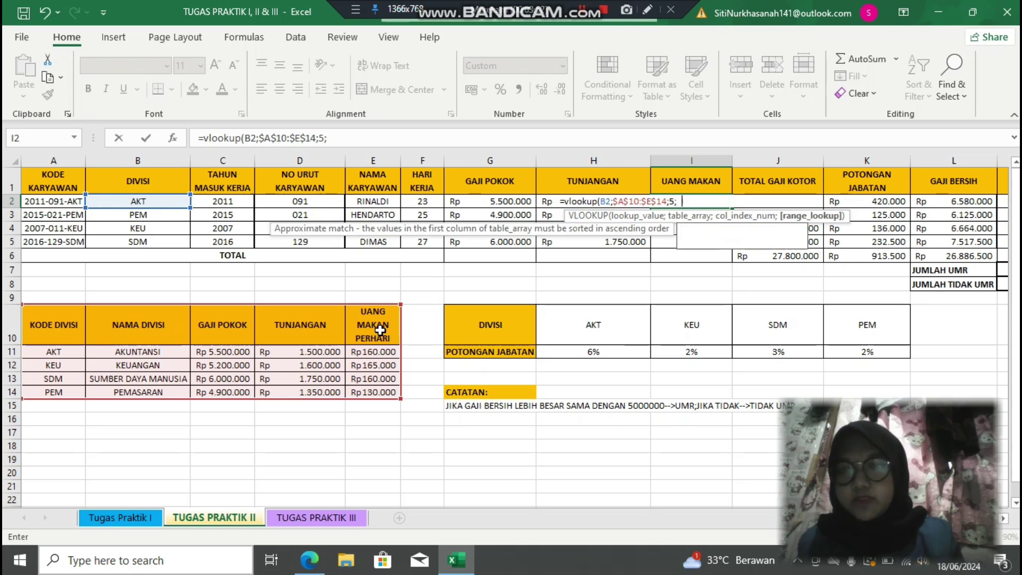
pyautogui.write('0)*')
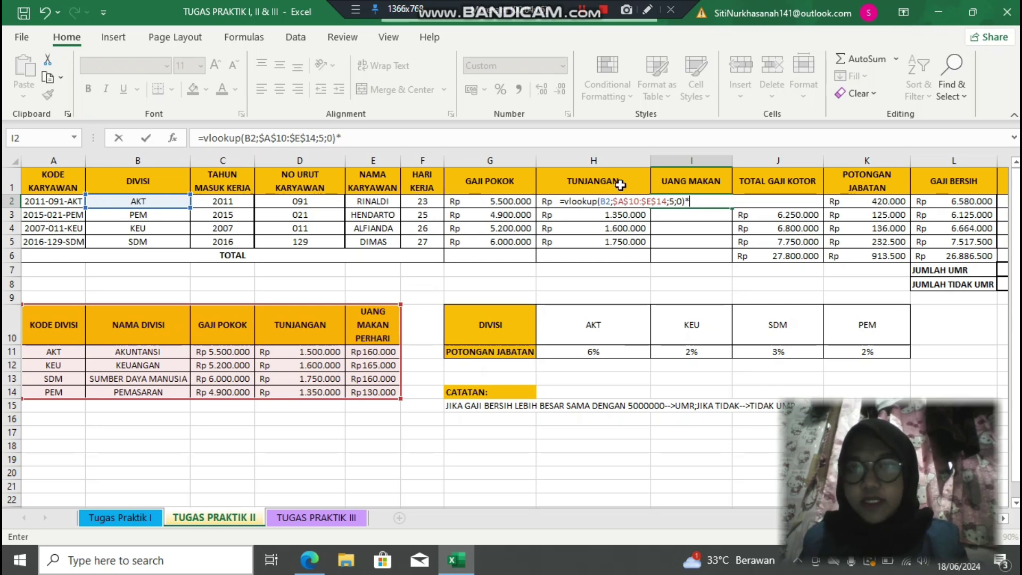
pyautogui.click(427, 203)
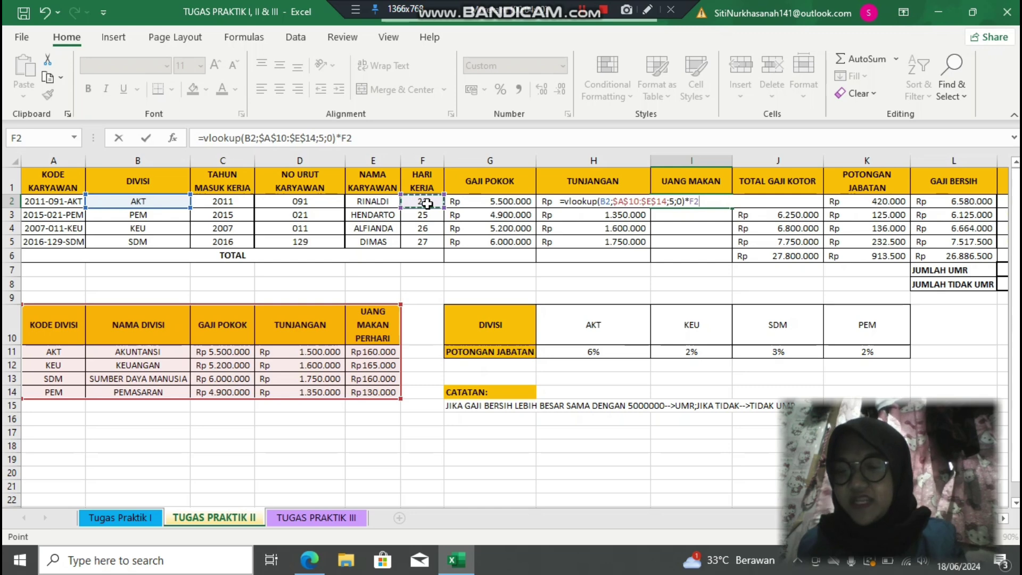
pyautogui.press('Return')
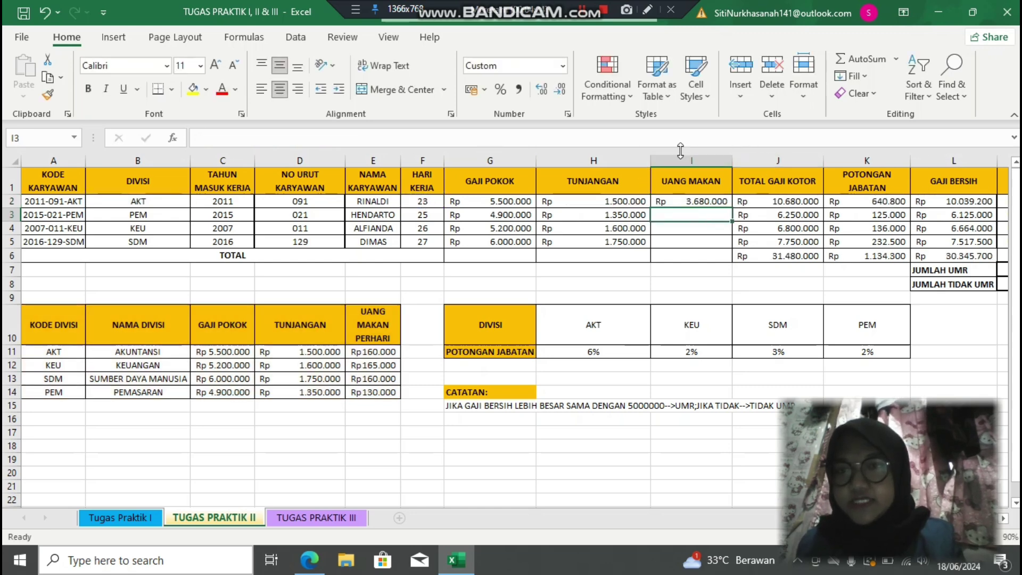
pyautogui.click(724, 201)
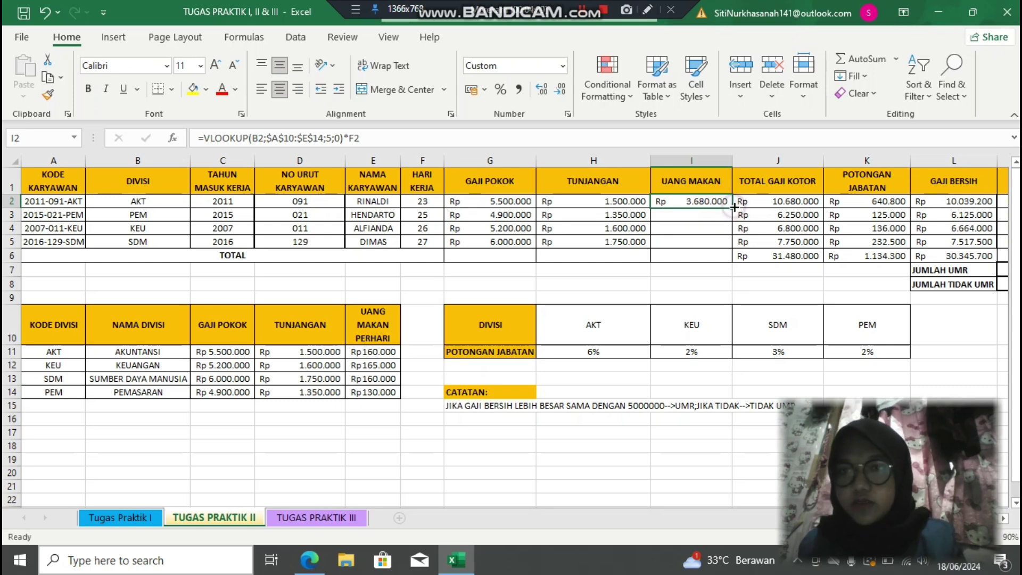
pyautogui.moveTo(732, 207); pyautogui.dragTo(732, 252)
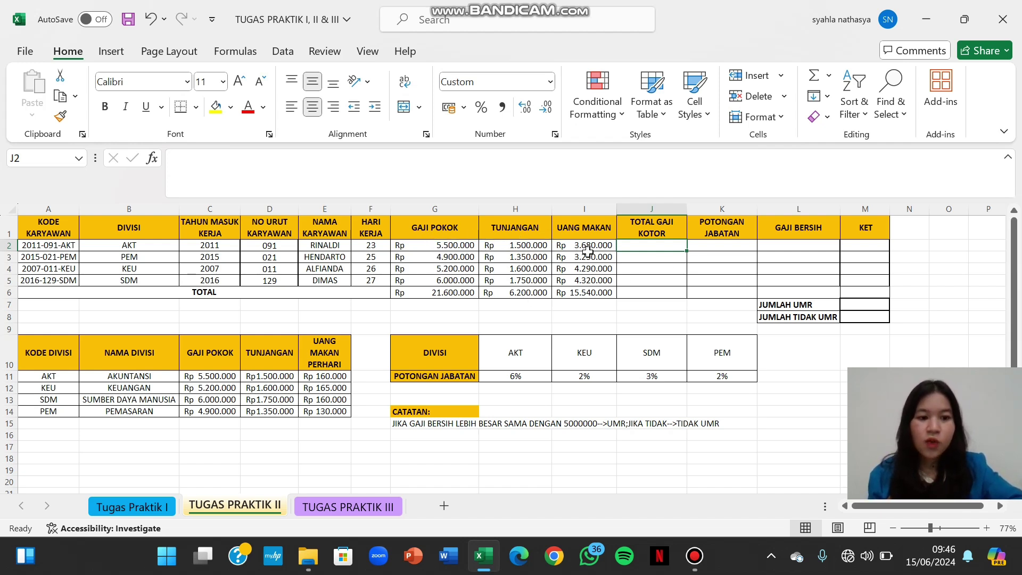
# - Calculate TOTAL GAJI KOTOR in J2 as =G2+H2+I2 and copy the formula down to J5
pyautogui.write('=')
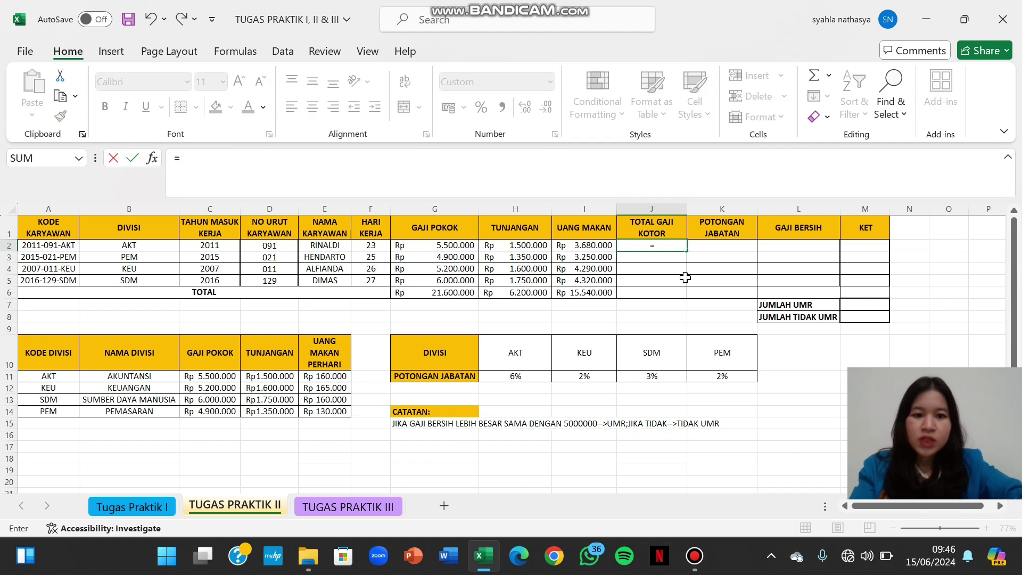
pyautogui.click(464, 247)
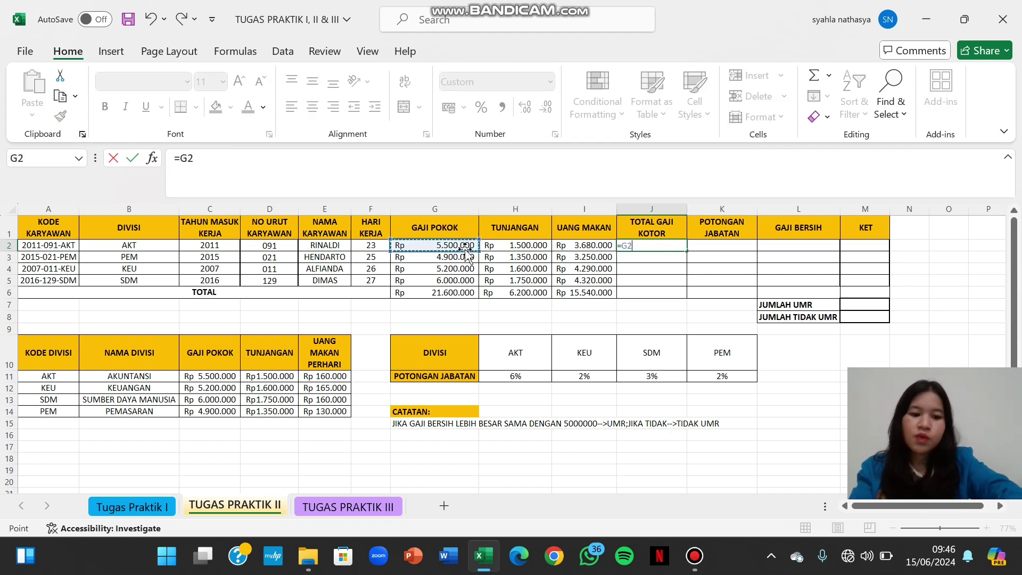
pyautogui.write('+')
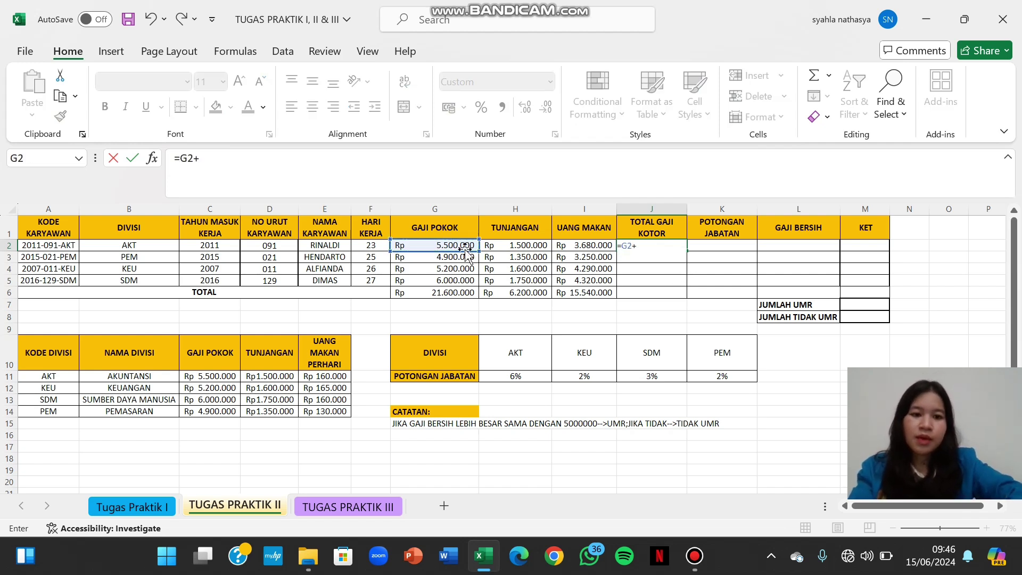
pyautogui.click(539, 244)
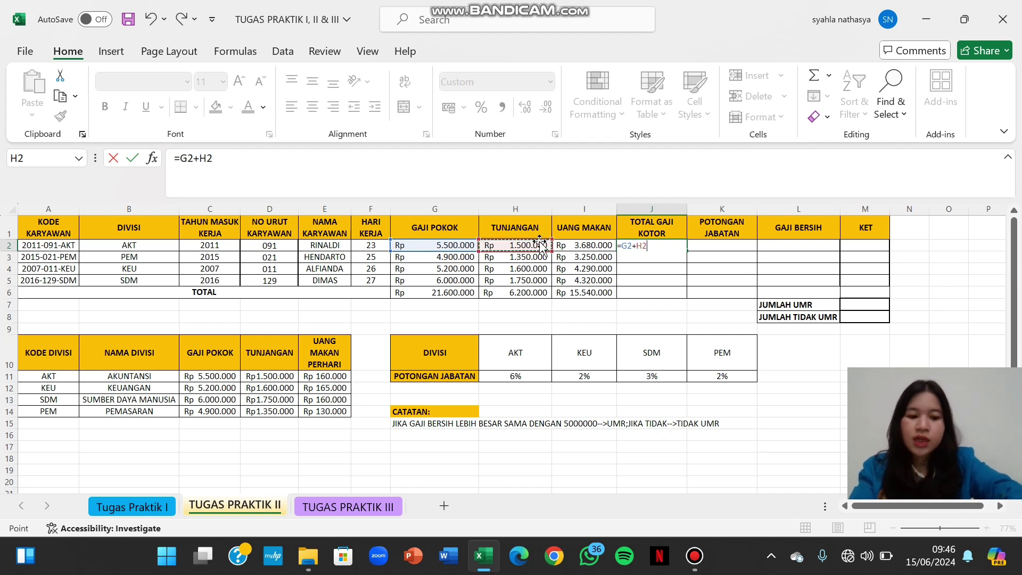
pyautogui.write('+')
pyautogui.click(588, 246)
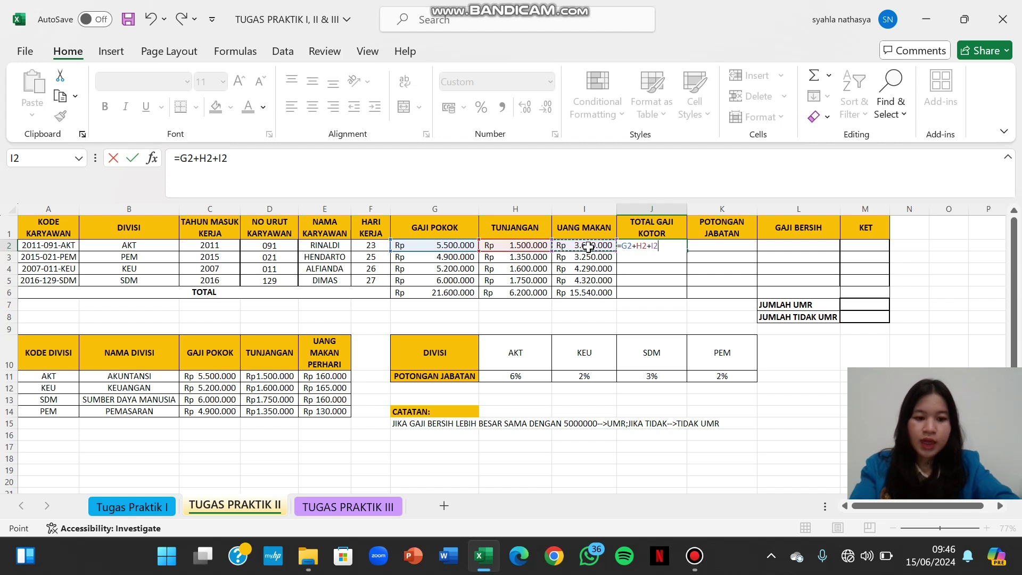
pyautogui.press('Return')
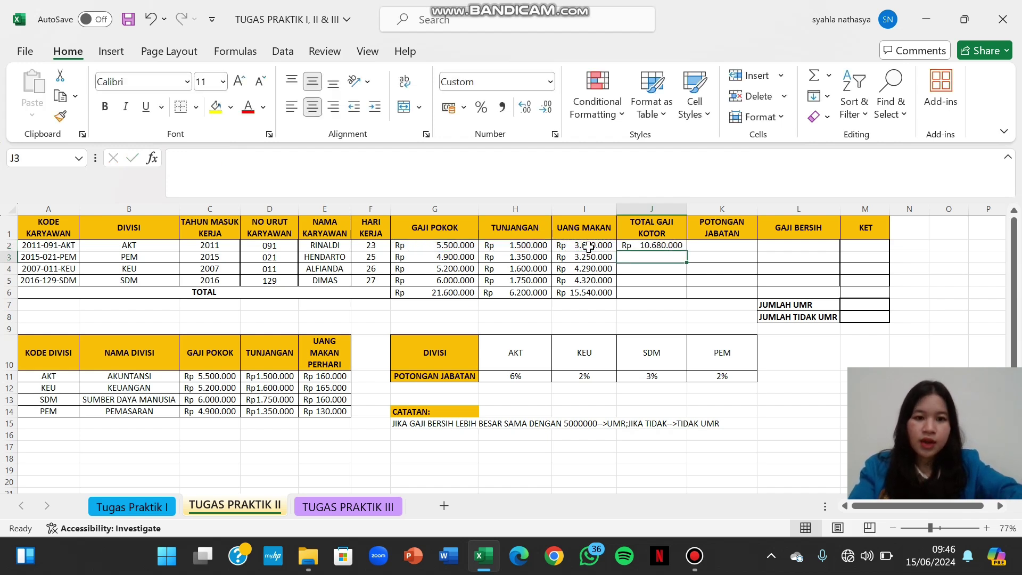
pyautogui.click(670, 245)
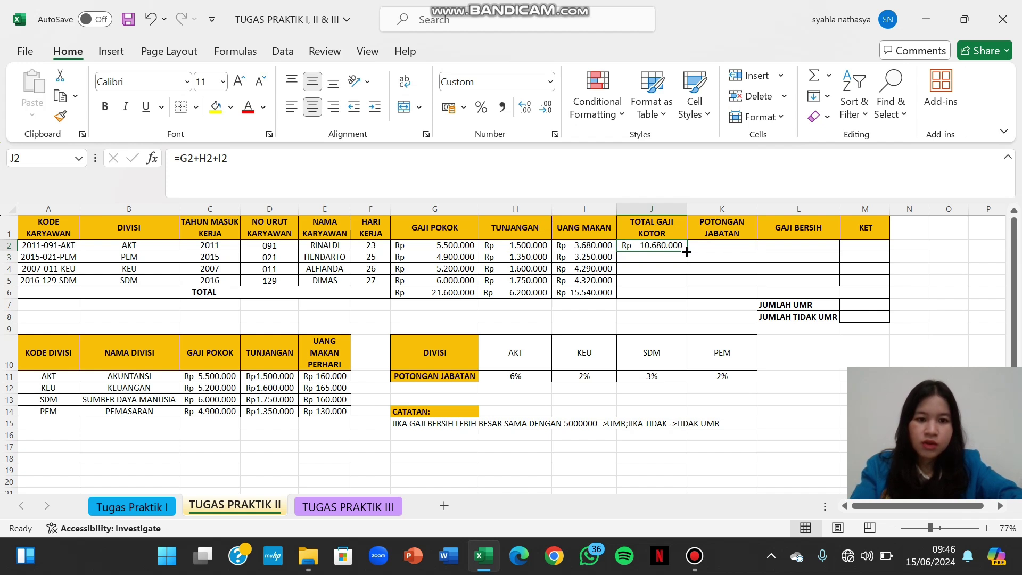
pyautogui.moveTo(685, 250); pyautogui.dragTo(686, 286)
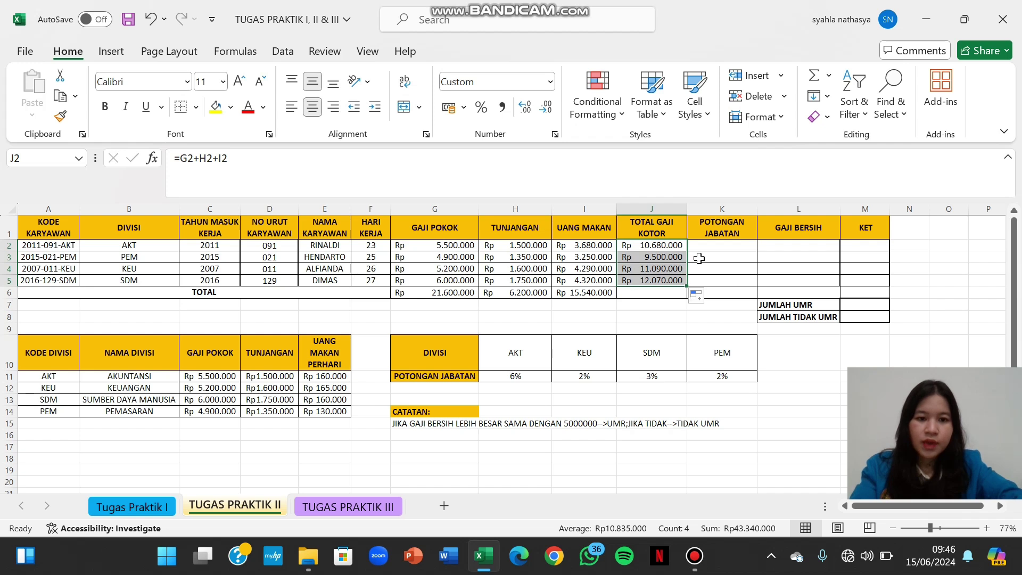
# - Total the TOTAL GAJI KOTOR column in J6 with a SUM of J2:J5
pyautogui.click(642, 293)
pyautogui.write('=su')
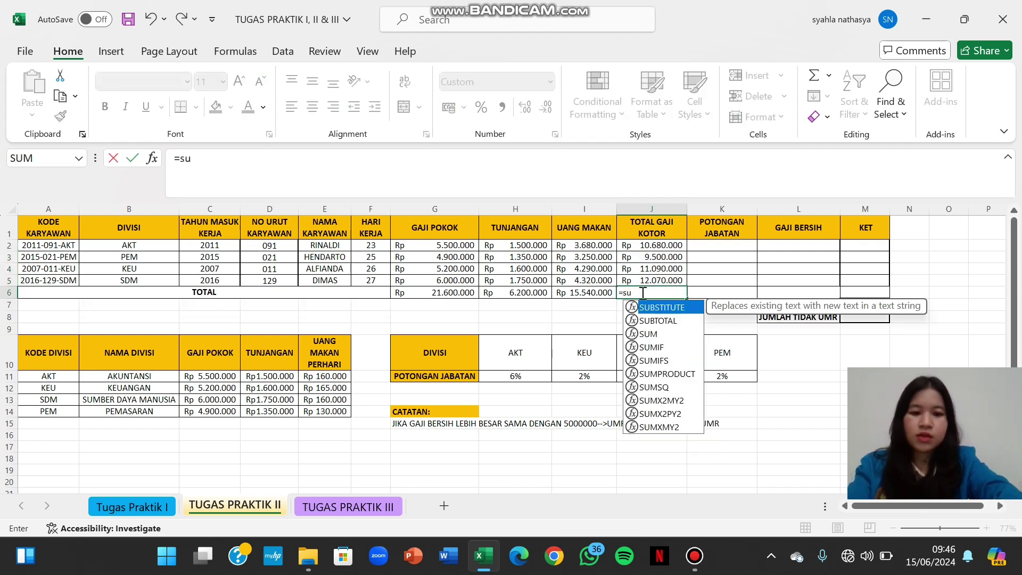
pyautogui.write('m')
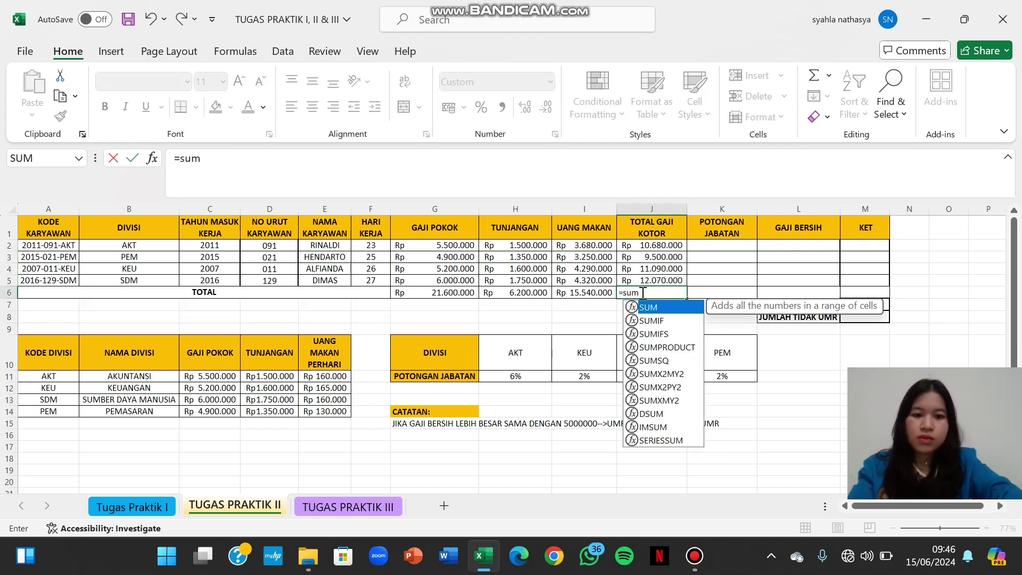
pyautogui.doubleClick(665, 308)
pyautogui.moveTo(667, 246); pyautogui.dragTo(675, 277)
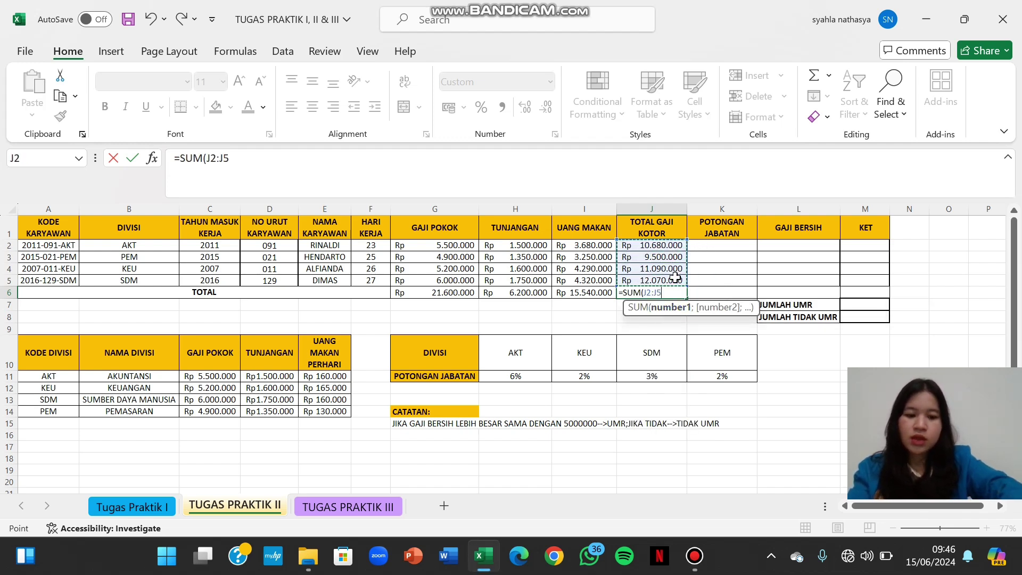
pyautogui.press('Return')
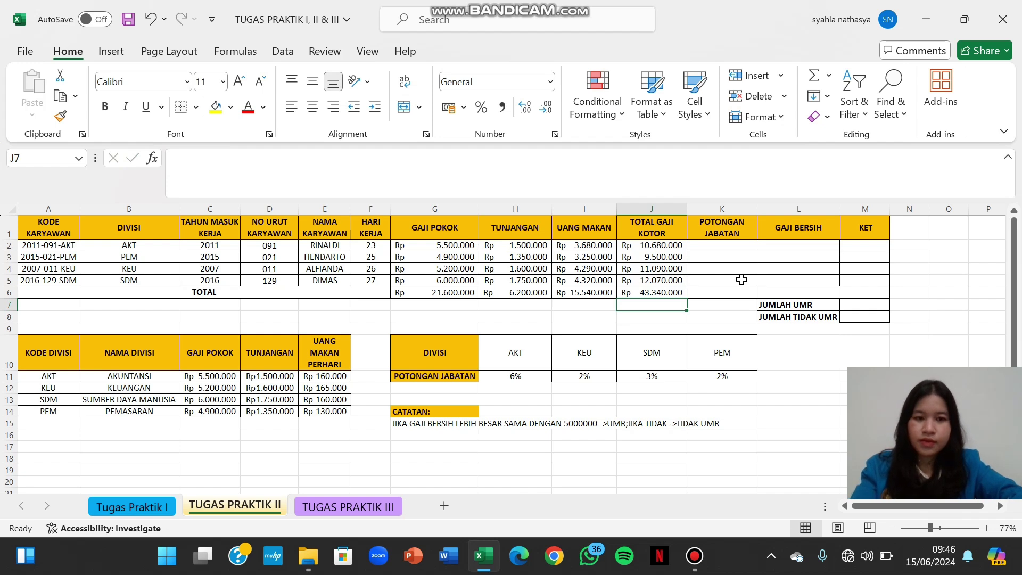
# - Start an HLOOKUP formula in the POTONGAN JABATAN cell K2 with RIGHT(A2;3) as the lookup value
pyautogui.click(729, 249)
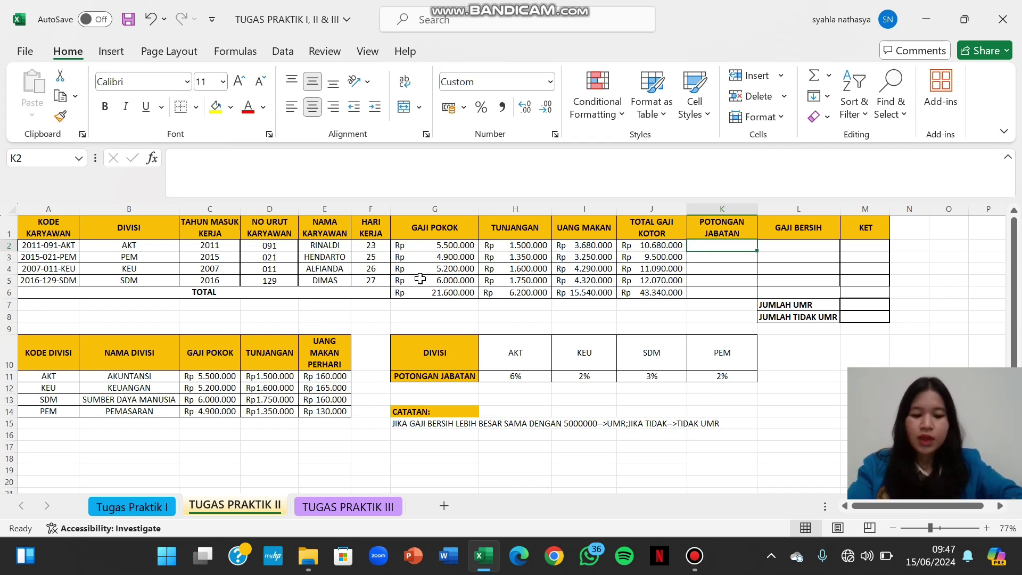
pyautogui.write('=hloo')
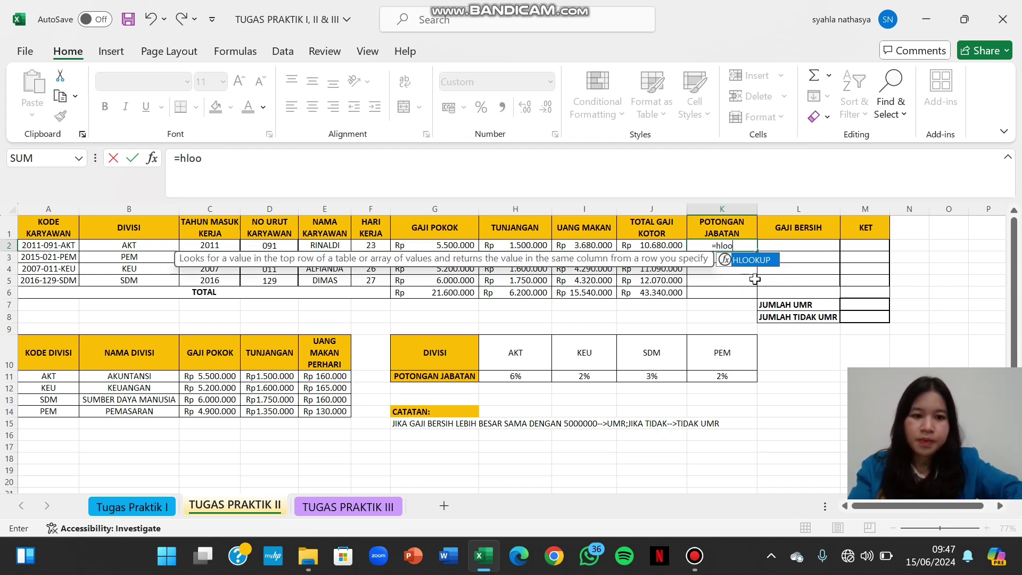
pyautogui.doubleClick(750, 261)
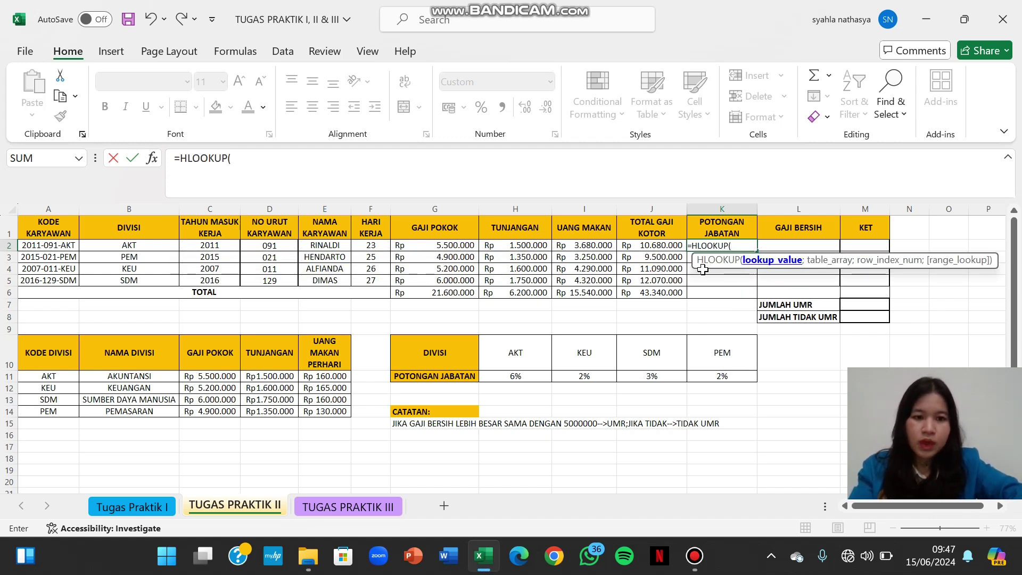
pyautogui.write('Rig')
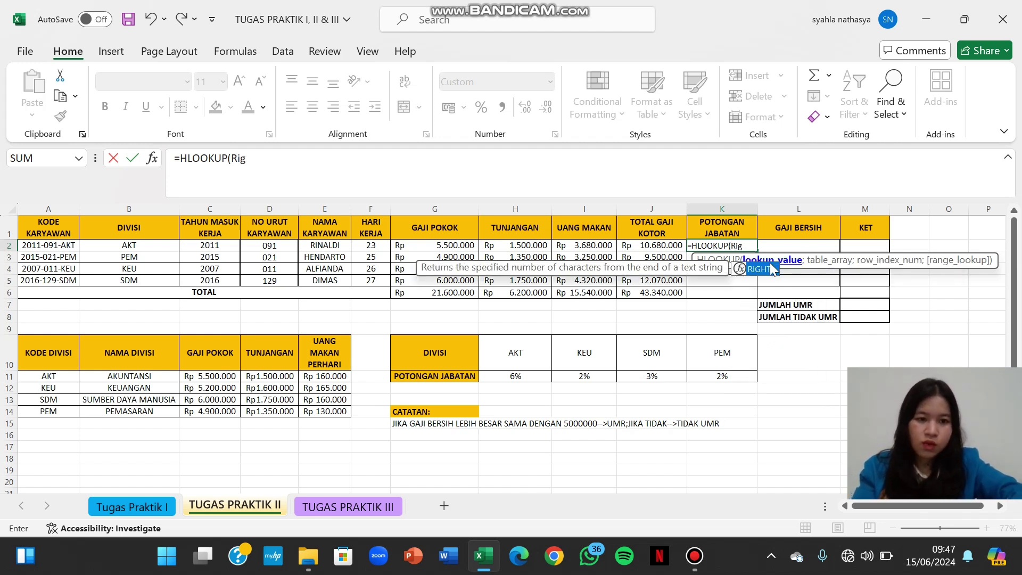
pyautogui.doubleClick(771, 268)
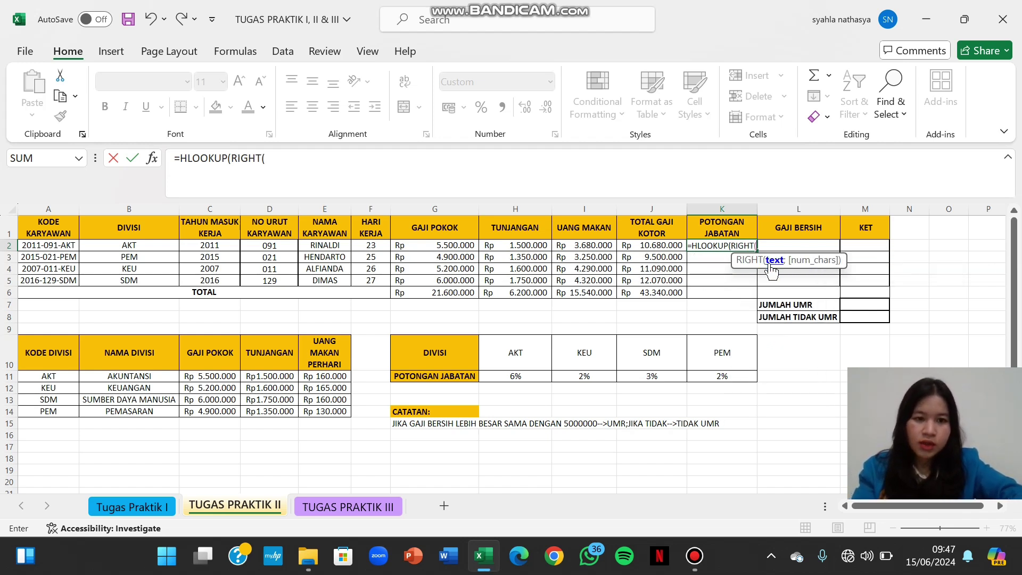
pyautogui.click(69, 246)
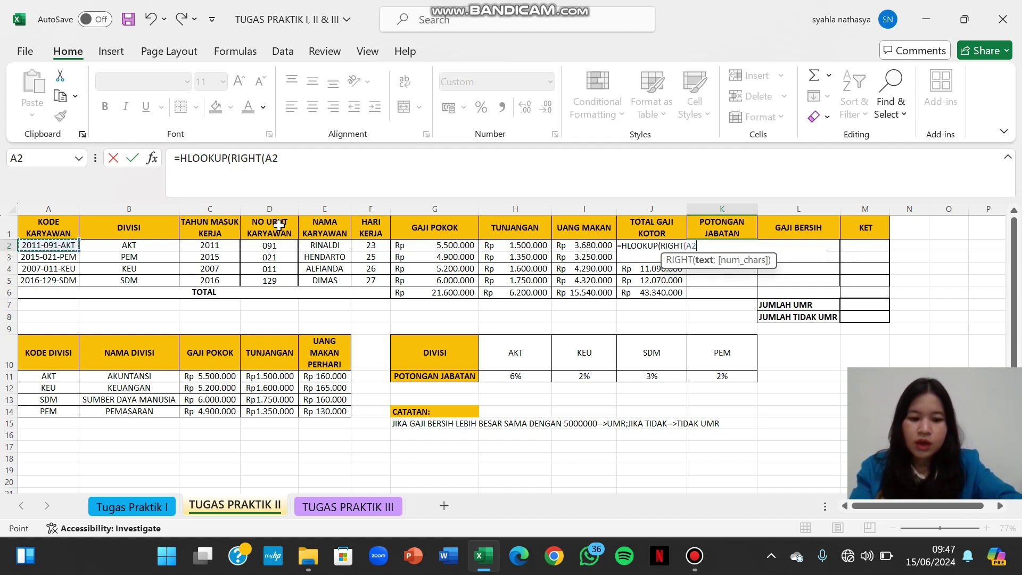
pyautogui.write(';3')
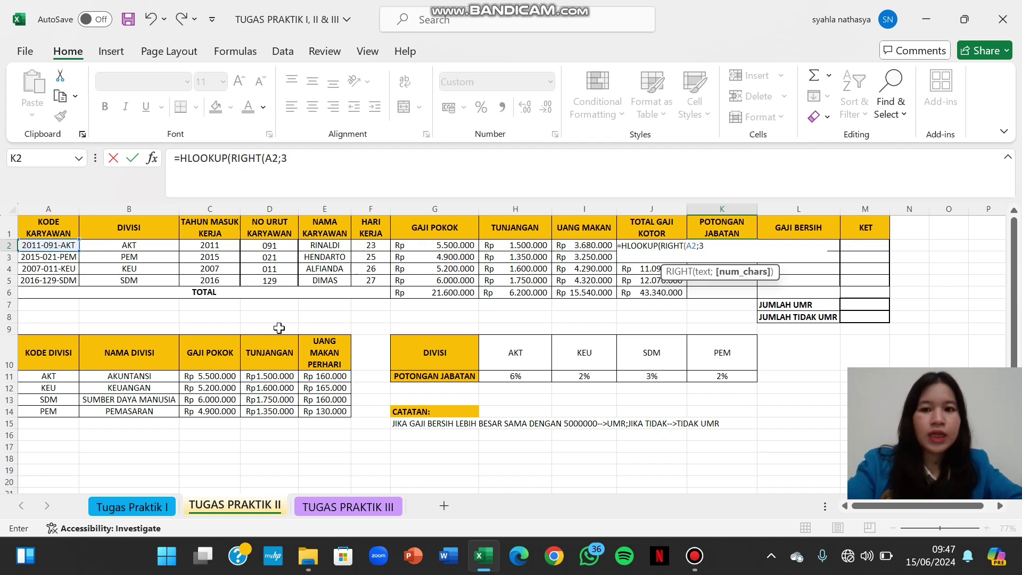
pyautogui.write(')')
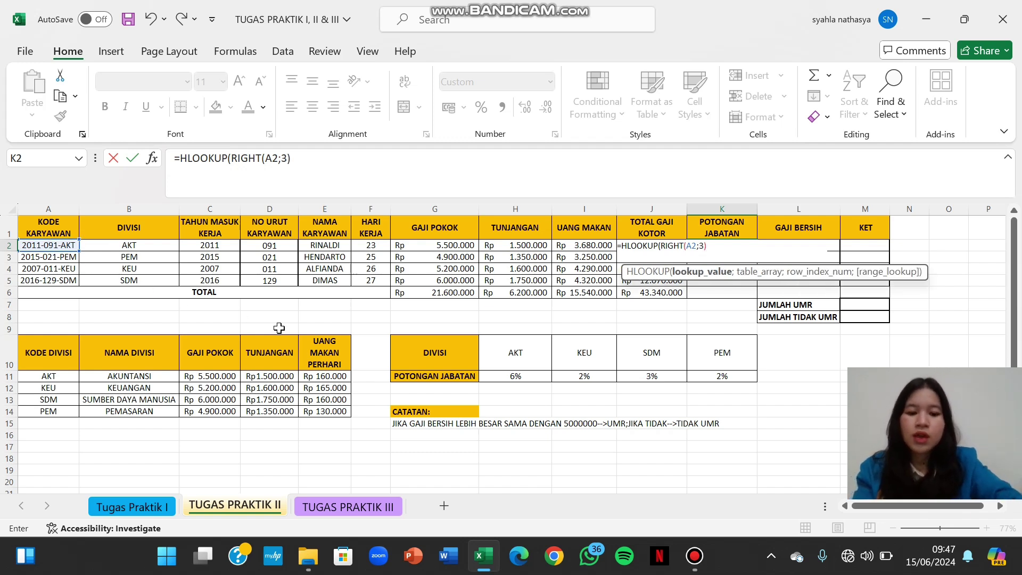
pyautogui.write(';')
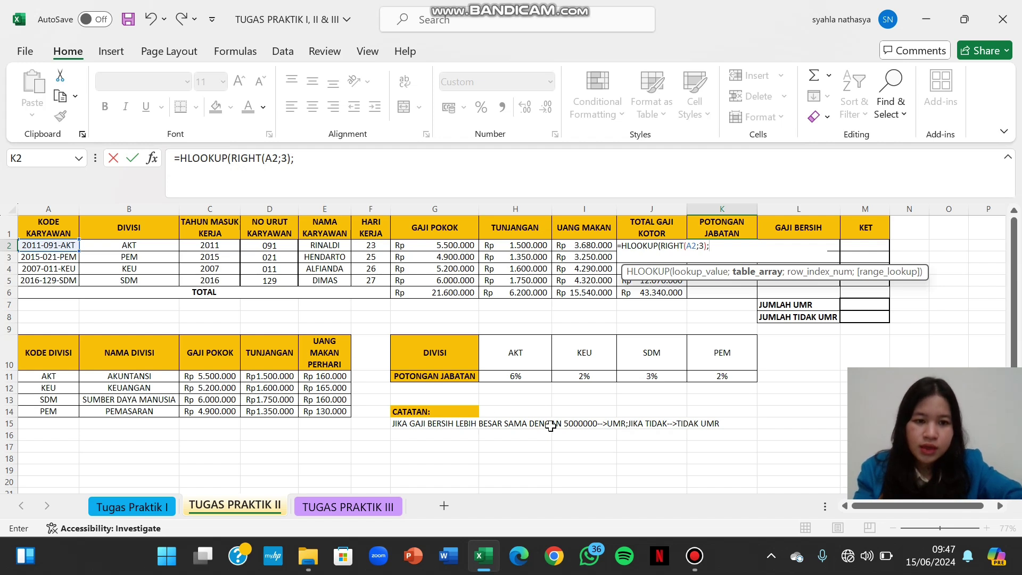
# - Complete the K2 lookup with table $G$10:$K$11, row 2 and match type 0, multiplied by J2, and copy it down to K5
pyautogui.moveTo(435, 352); pyautogui.dragTo(711, 374)
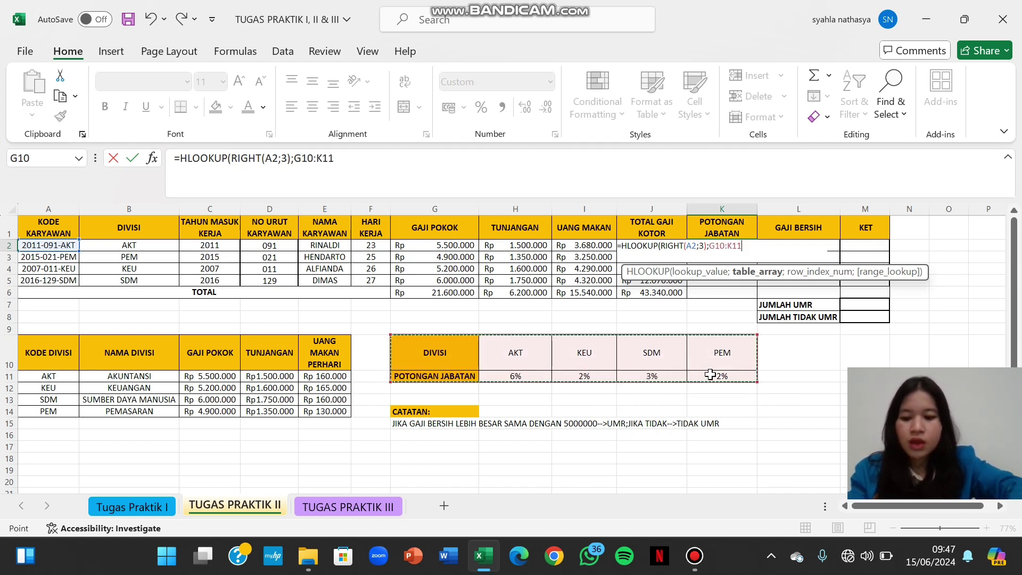
pyautogui.press('F4')
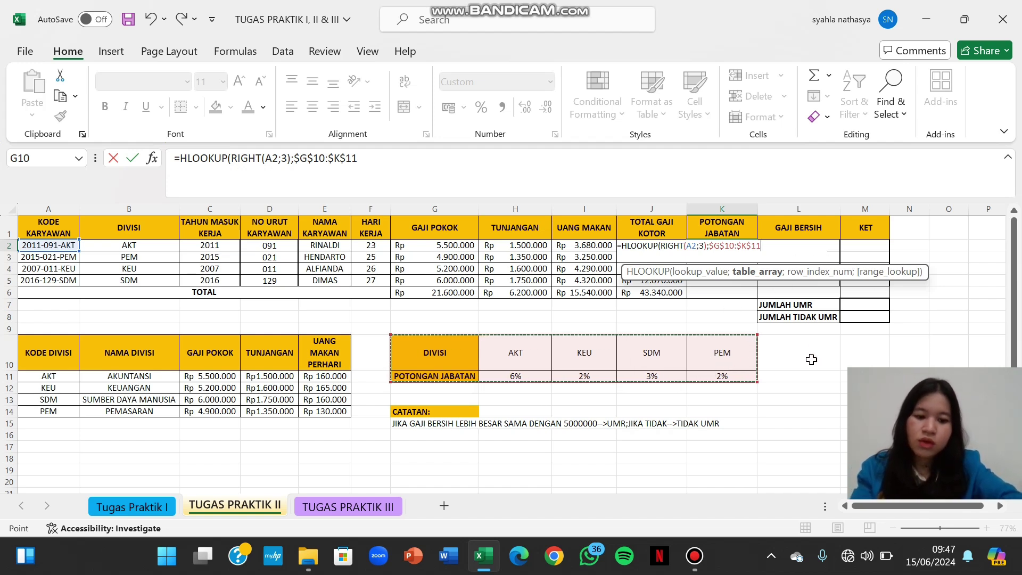
pyautogui.write(';2')
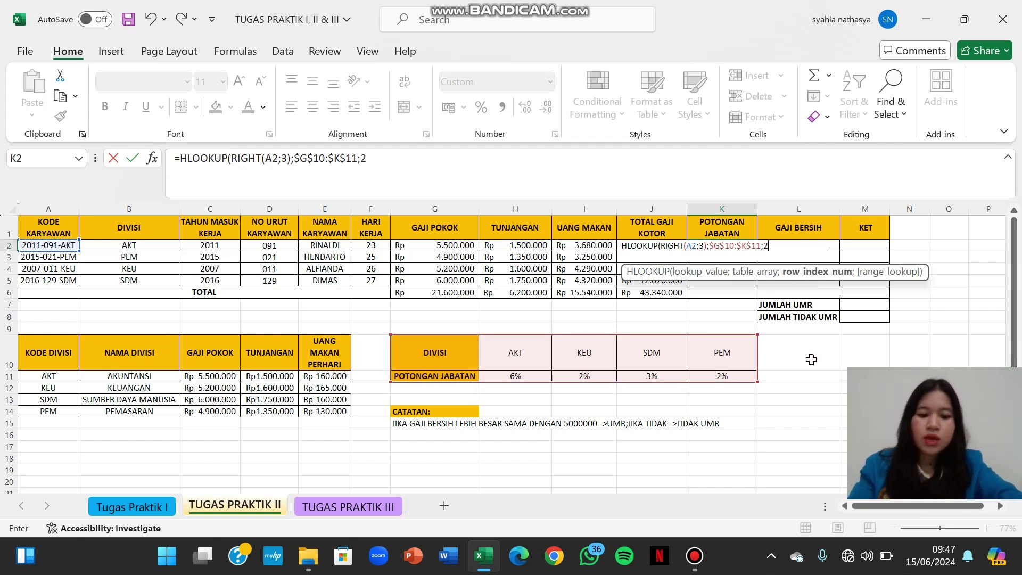
pyautogui.write(';')
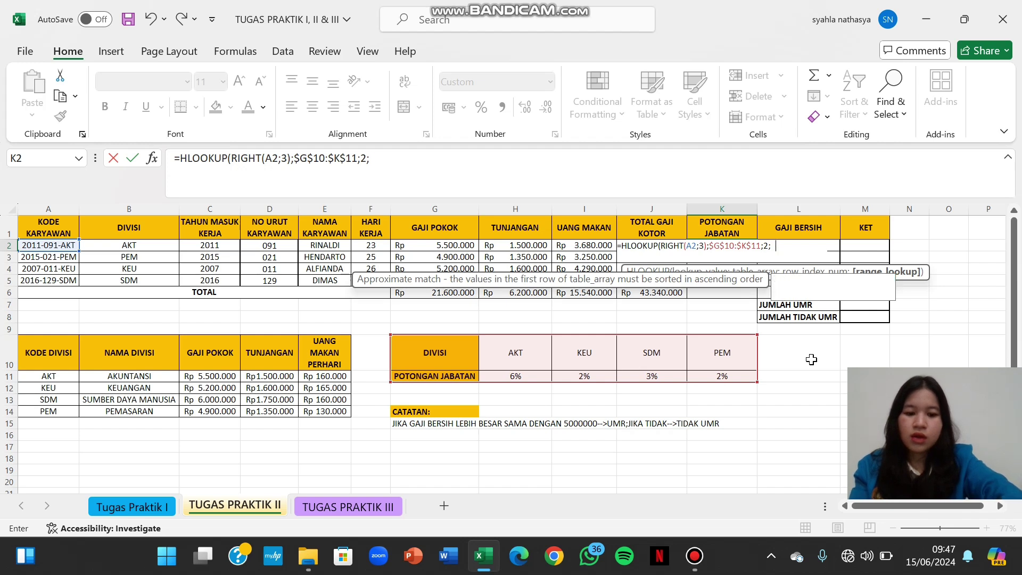
pyautogui.write('0)')
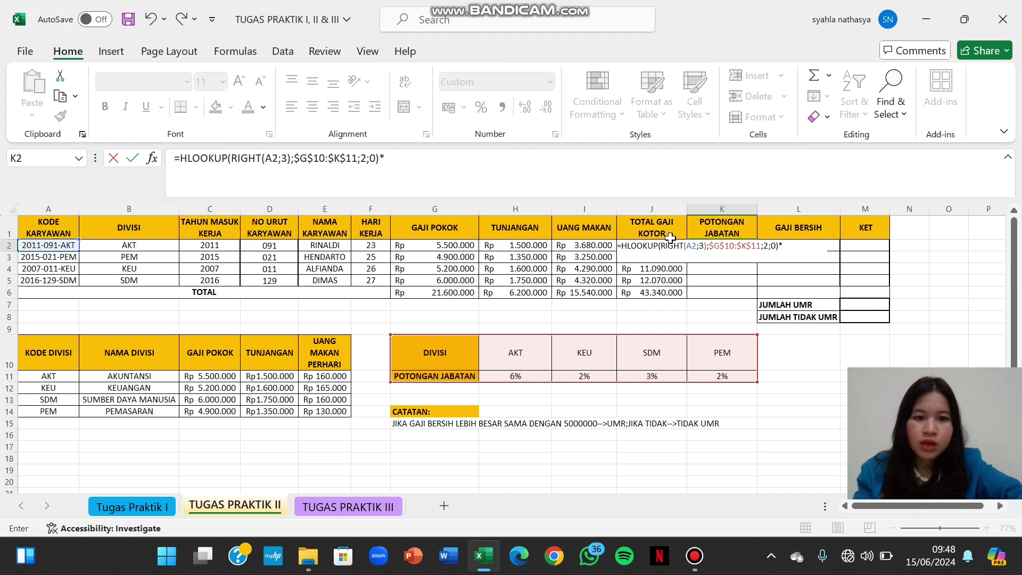
pyautogui.write('*')
pyautogui.click(617, 244)
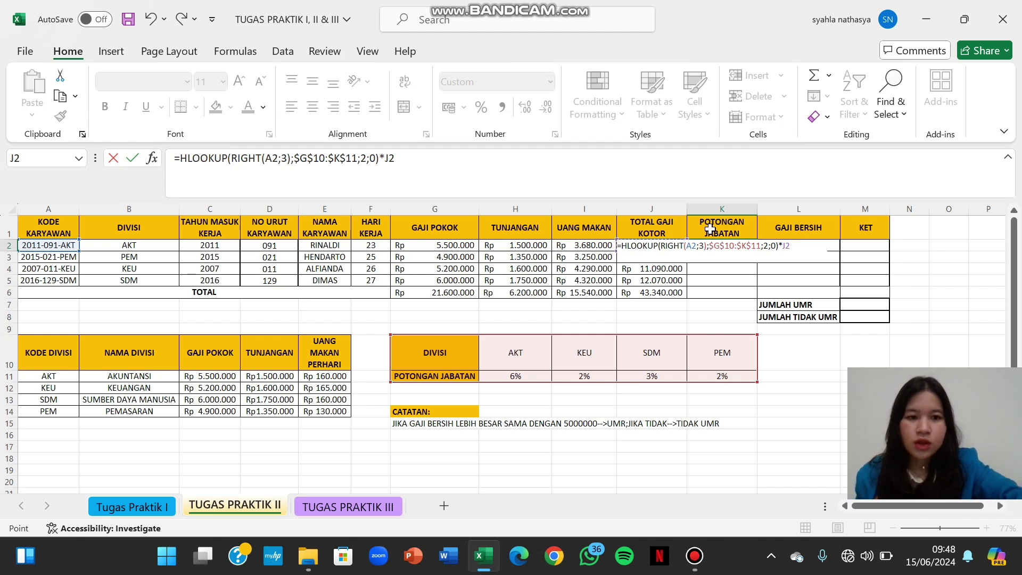
pyautogui.press('Return')
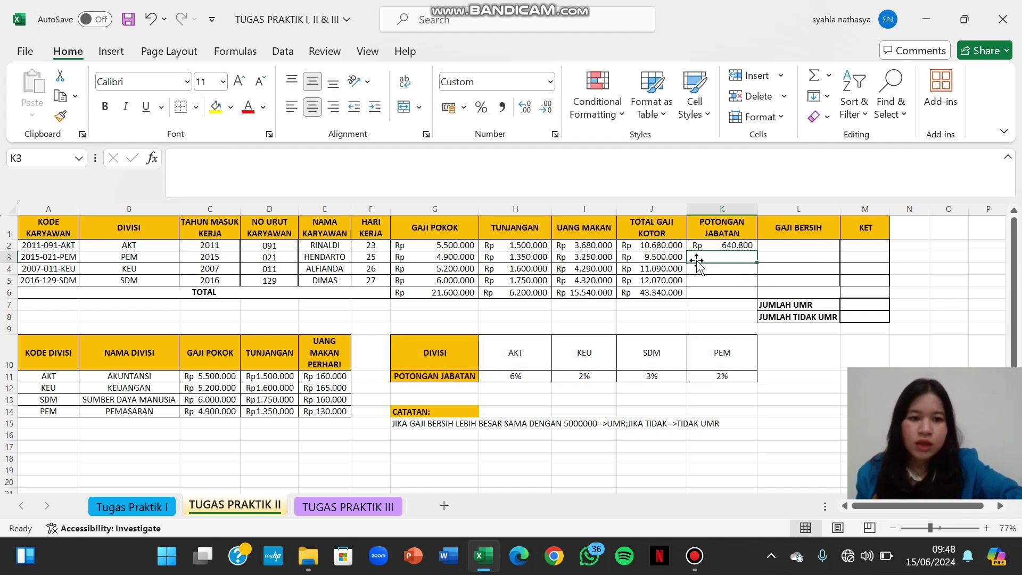
pyautogui.click(742, 245)
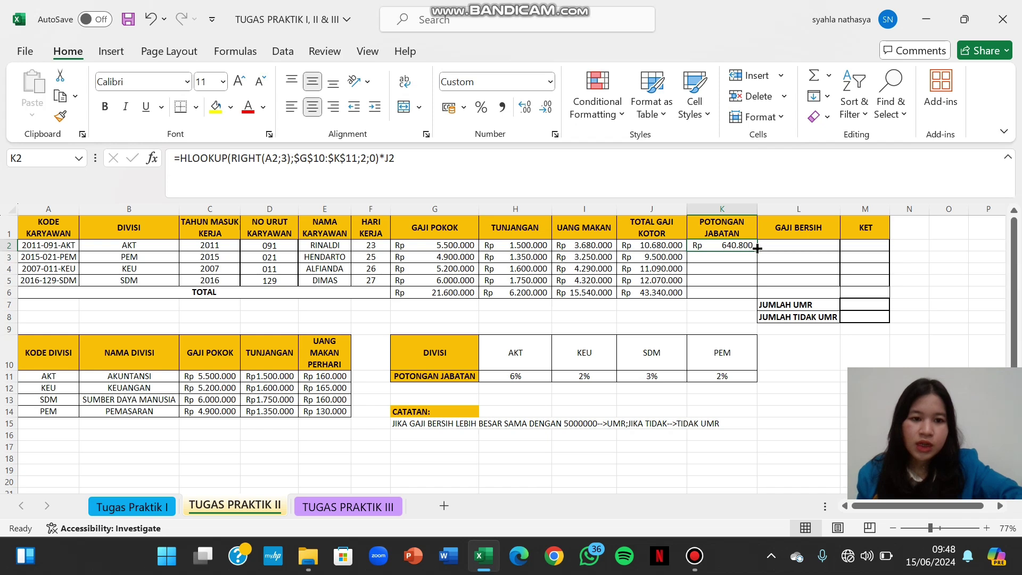
pyautogui.moveTo(756, 251); pyautogui.dragTo(754, 277)
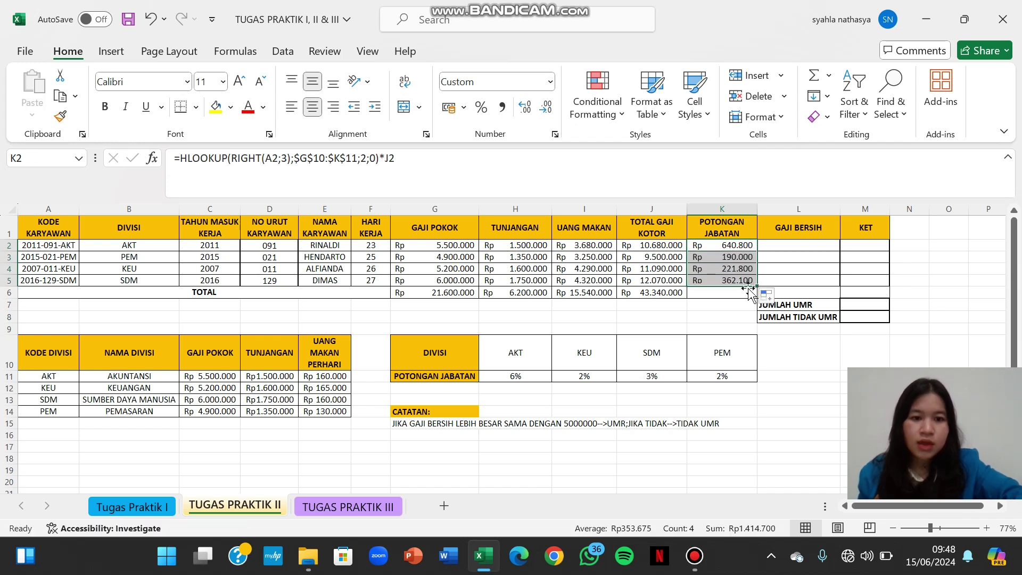
# - Total the POTONGAN JABATAN column in K6 with a SUM of K2:K5
pyautogui.click(721, 297)
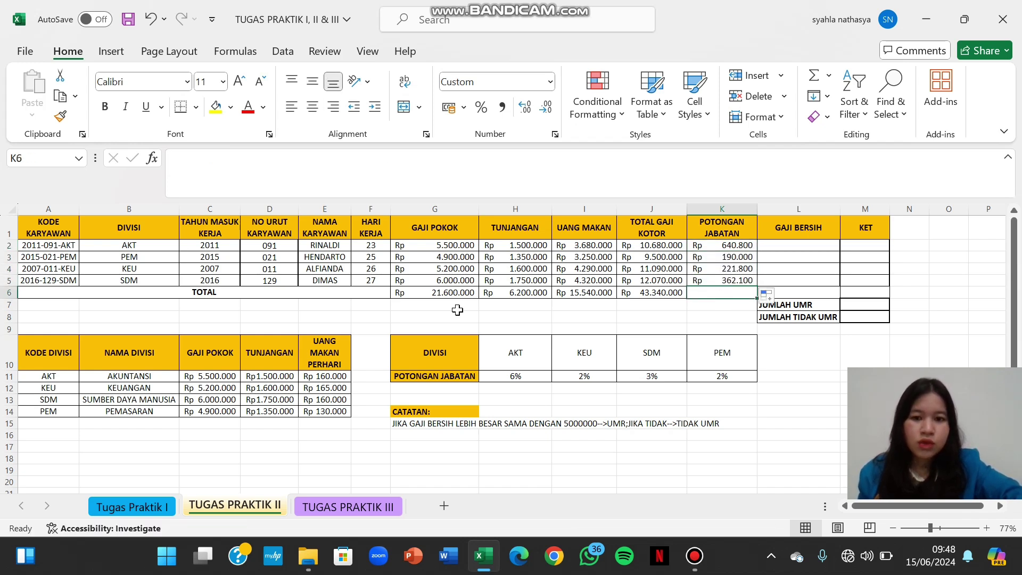
pyautogui.write('=sum(')
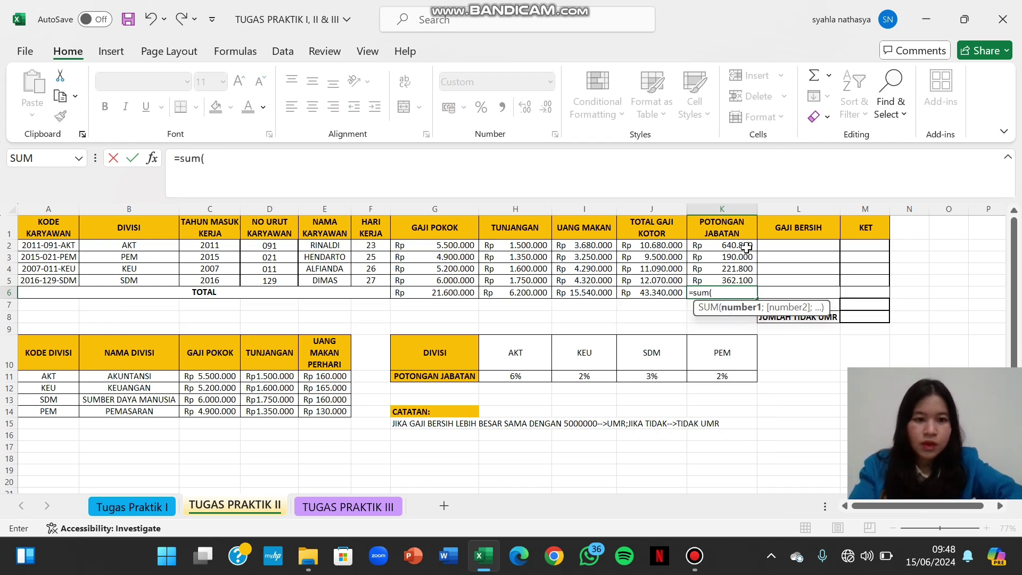
pyautogui.moveTo(741, 246); pyautogui.dragTo(751, 280)
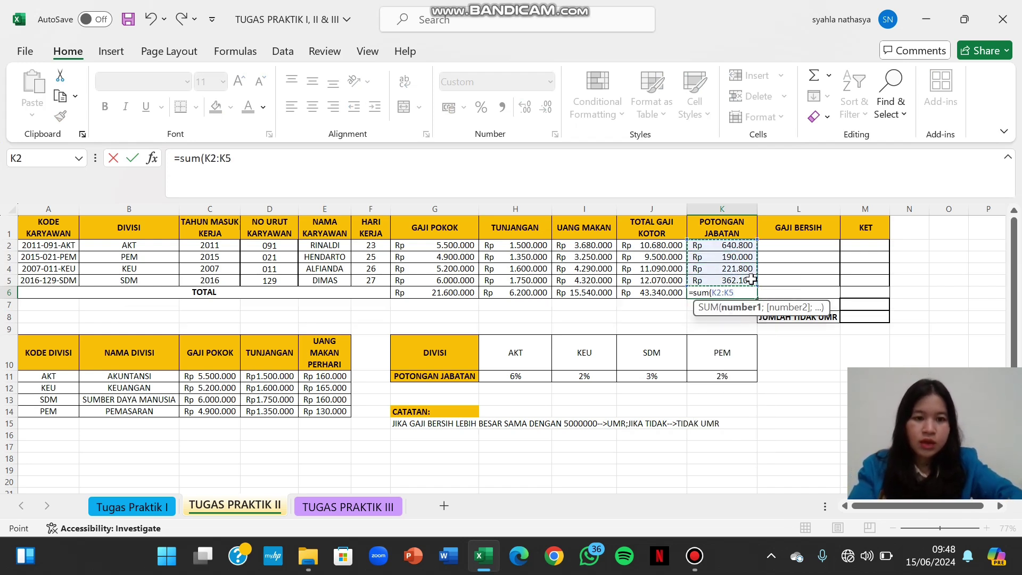
pyautogui.write(')')
pyautogui.press('Return')
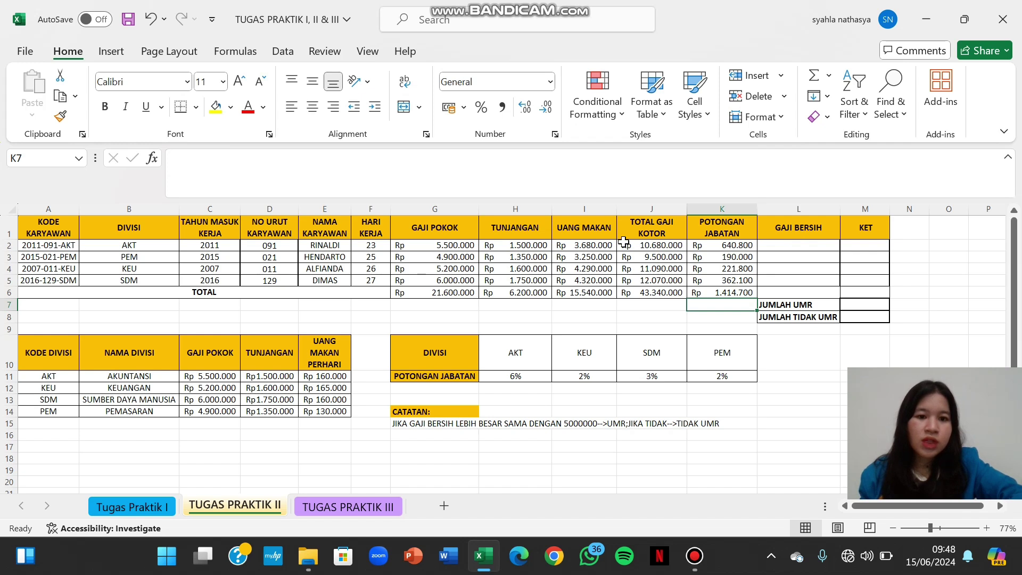
# - Calculate GAJI BERSIH in L2 as J2-K2 and copy the formula down to L5
pyautogui.click(815, 247)
pyautogui.write('=')
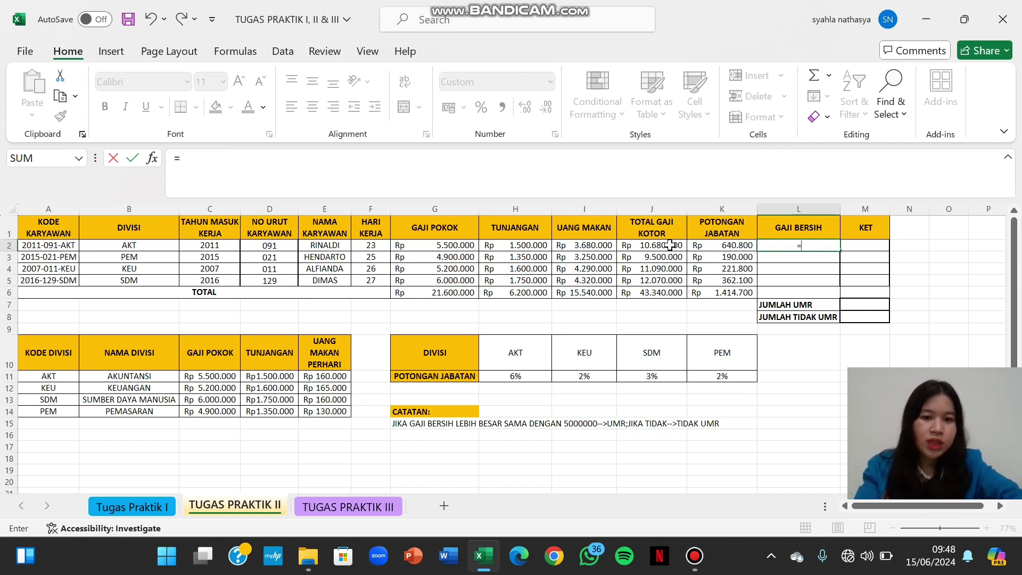
pyautogui.click(669, 244)
pyautogui.write('-')
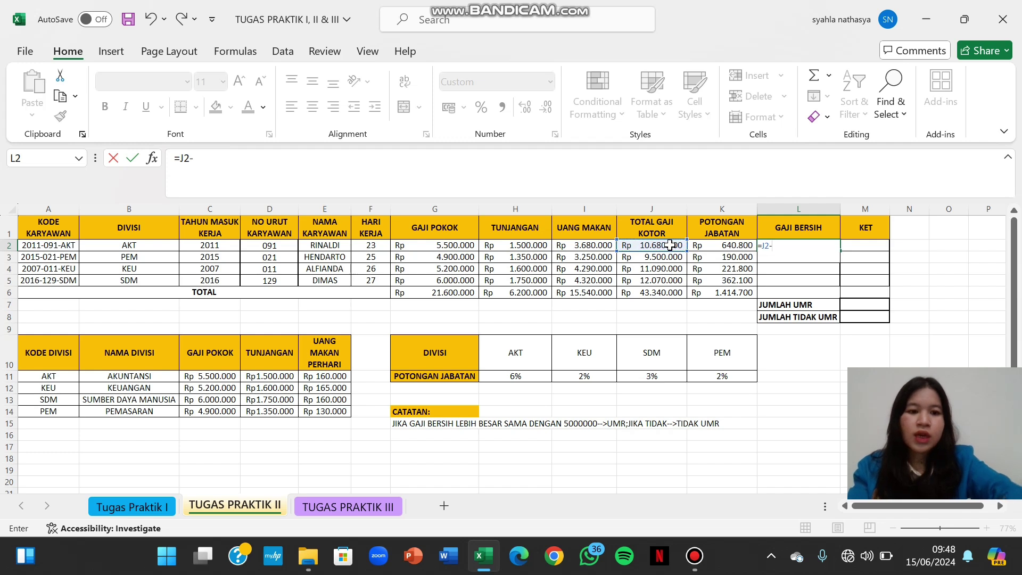
pyautogui.click(739, 245)
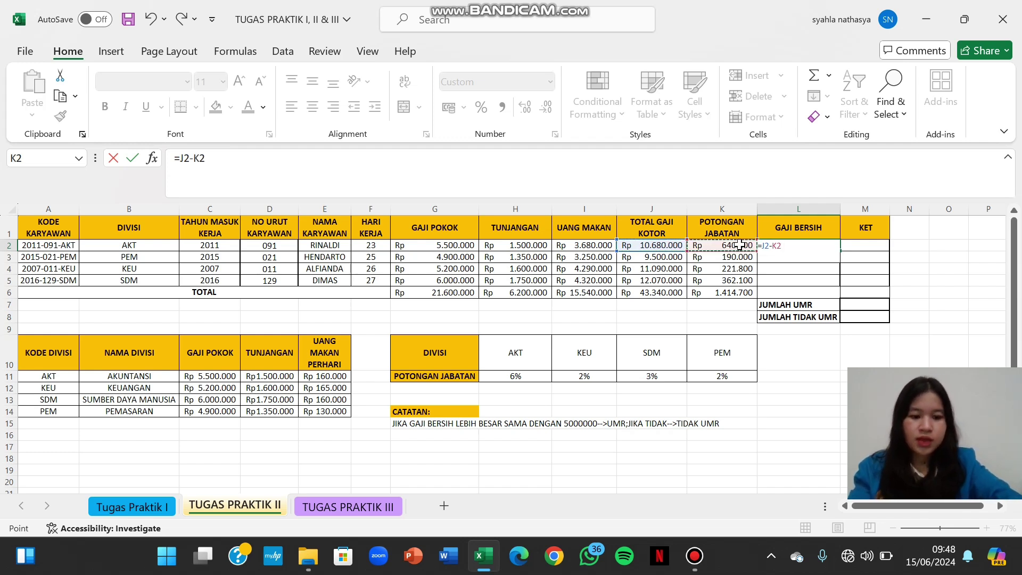
pyautogui.press('Return')
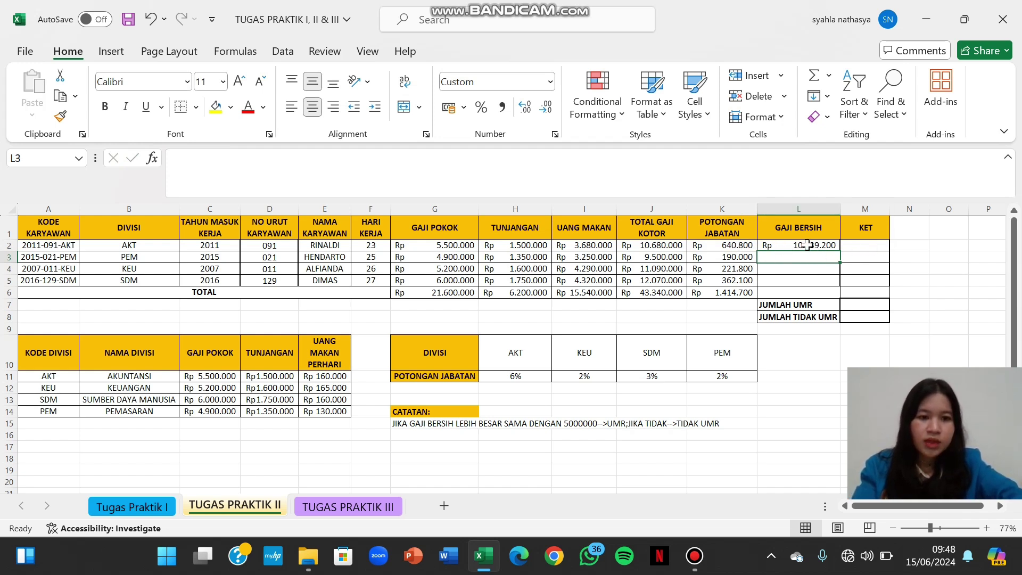
pyautogui.click(807, 245)
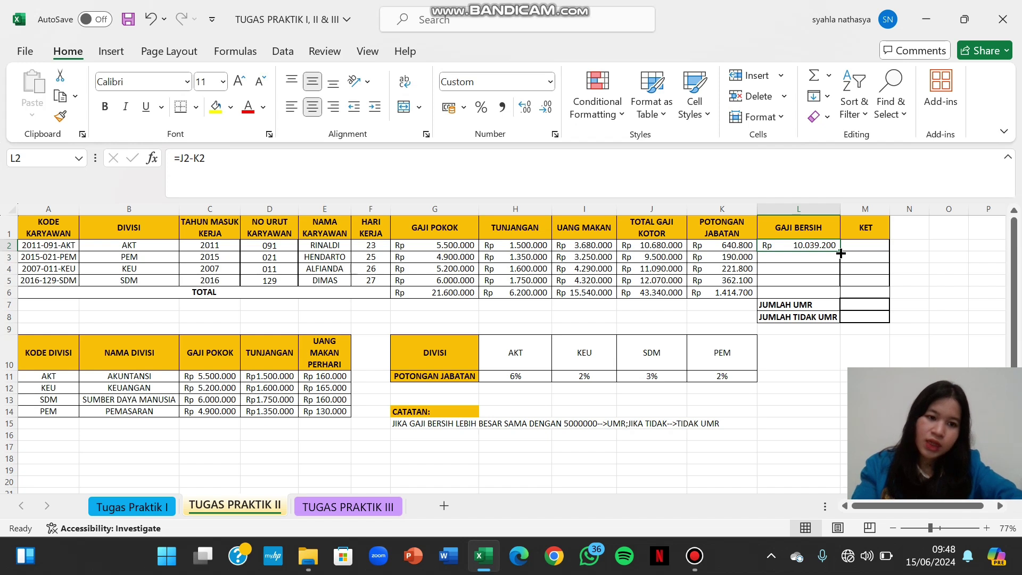
pyautogui.moveTo(839, 251); pyautogui.dragTo(840, 289)
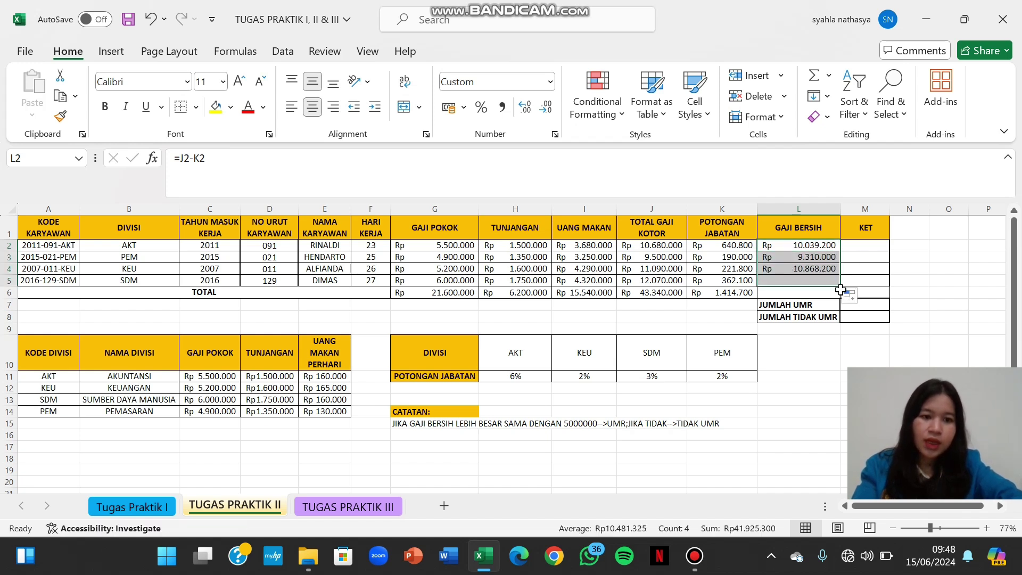
# - Total the GAJI BERSIH column in L6 with a SUM of L2:L5
pyautogui.click(802, 293)
pyautogui.write('=')
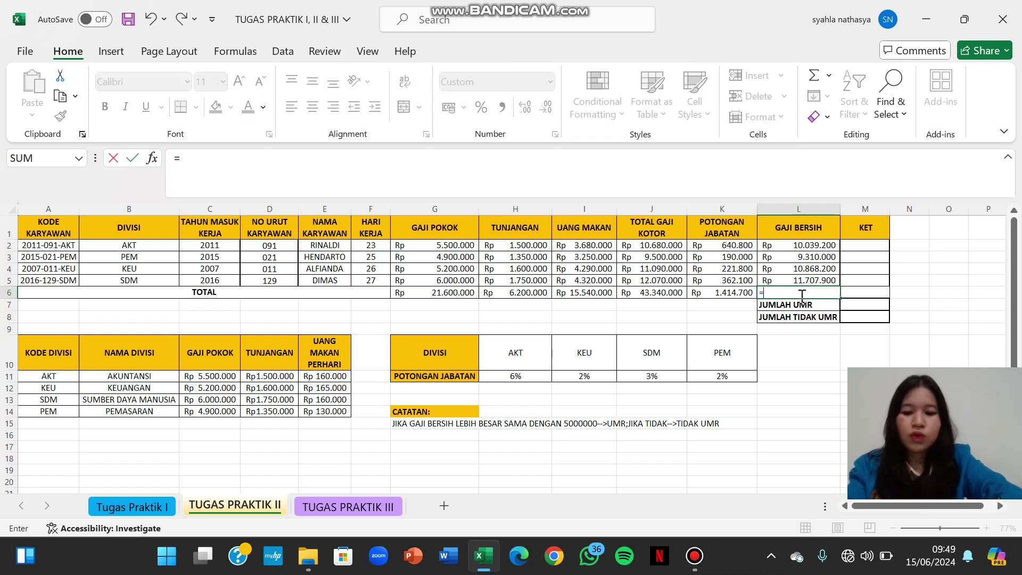
pyautogui.write('sum(')
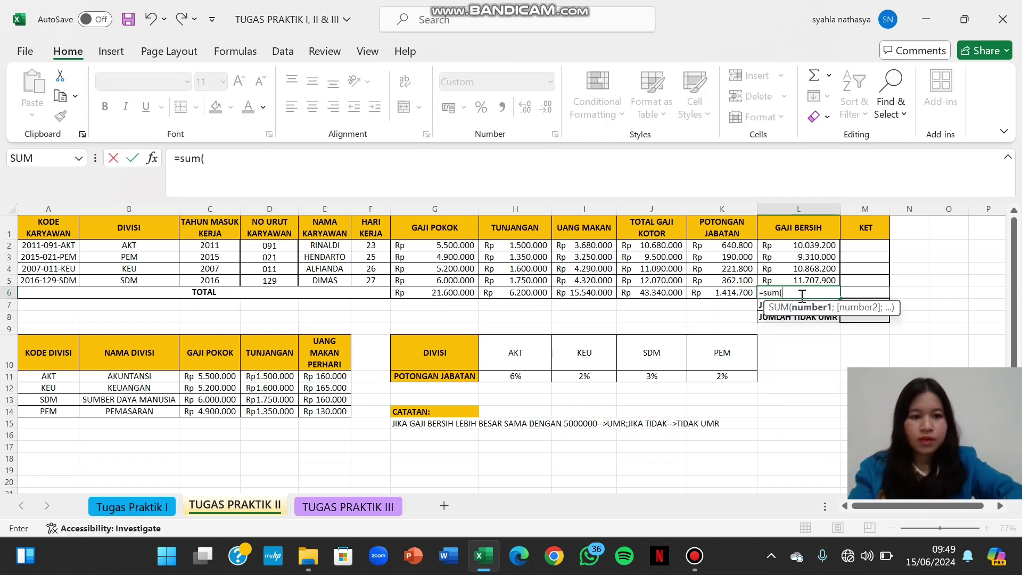
pyautogui.moveTo(824, 246); pyautogui.dragTo(830, 287)
pyautogui.write(')')
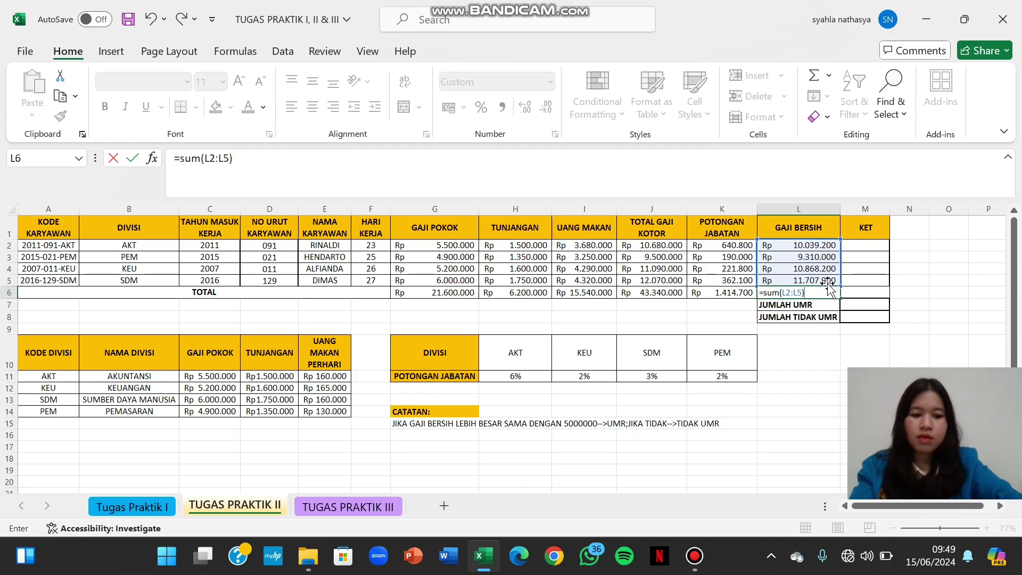
pyautogui.press('Return')
pyautogui.click(821, 400)
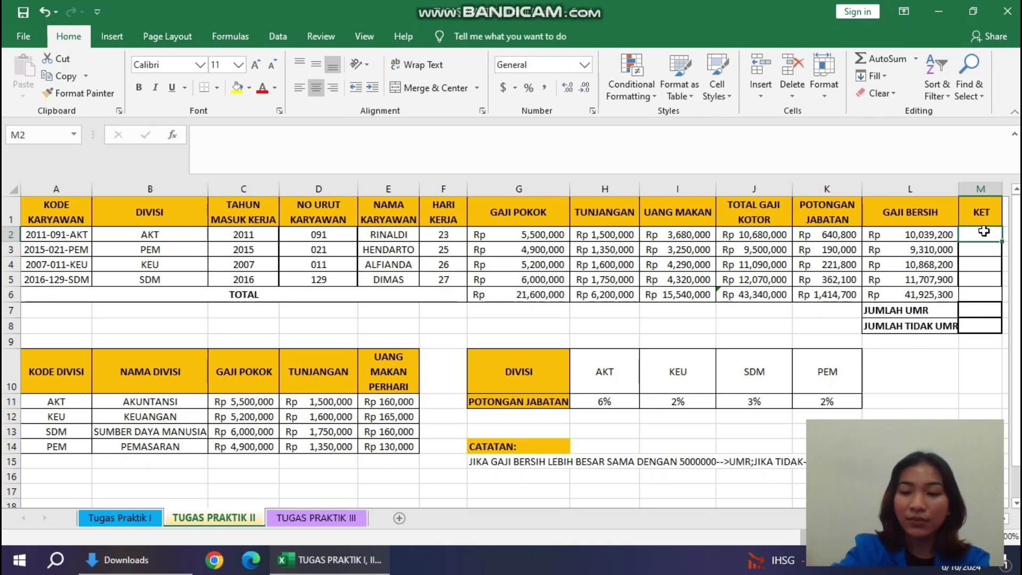
# - Start an IF formula in the KET cell M2 that tests whether L2>=5000000
pyautogui.write('=')
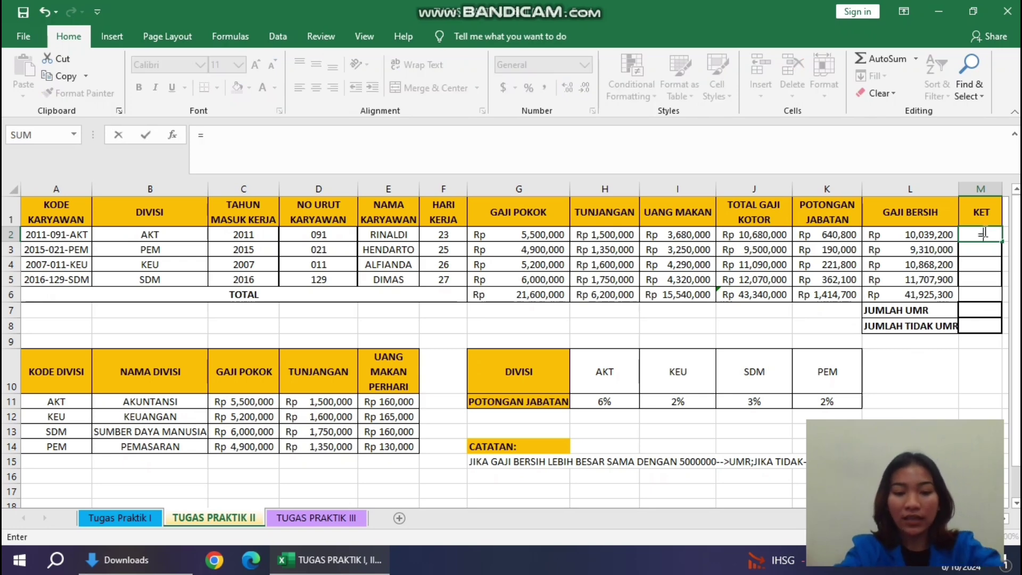
pyautogui.write('IF')
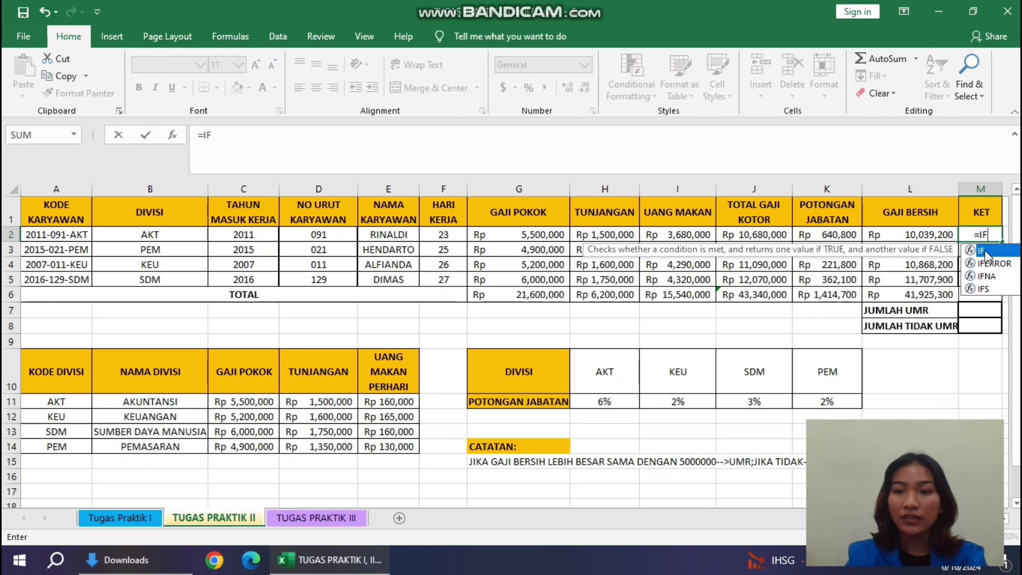
pyautogui.doubleClick(983, 252)
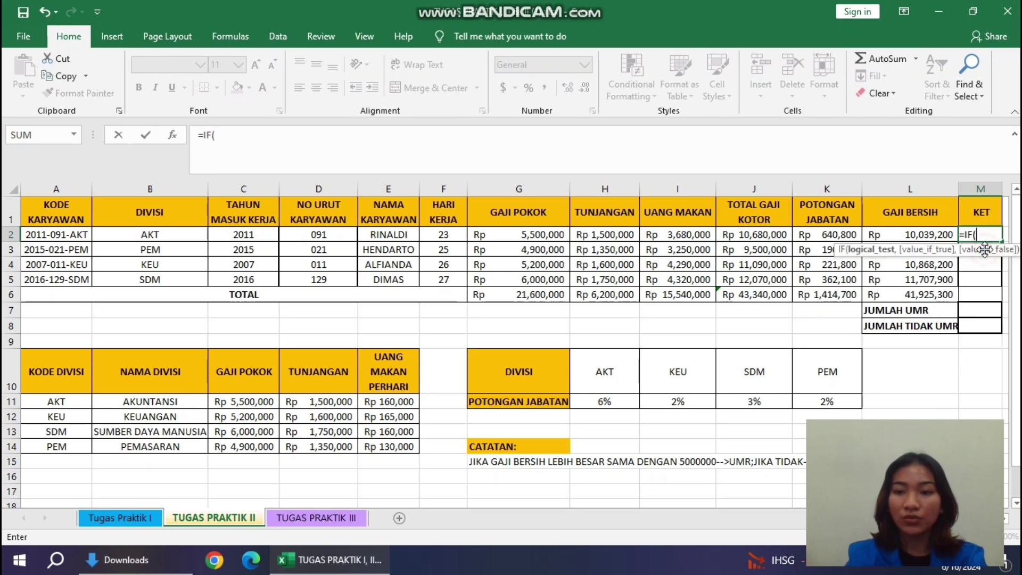
pyautogui.click(942, 241)
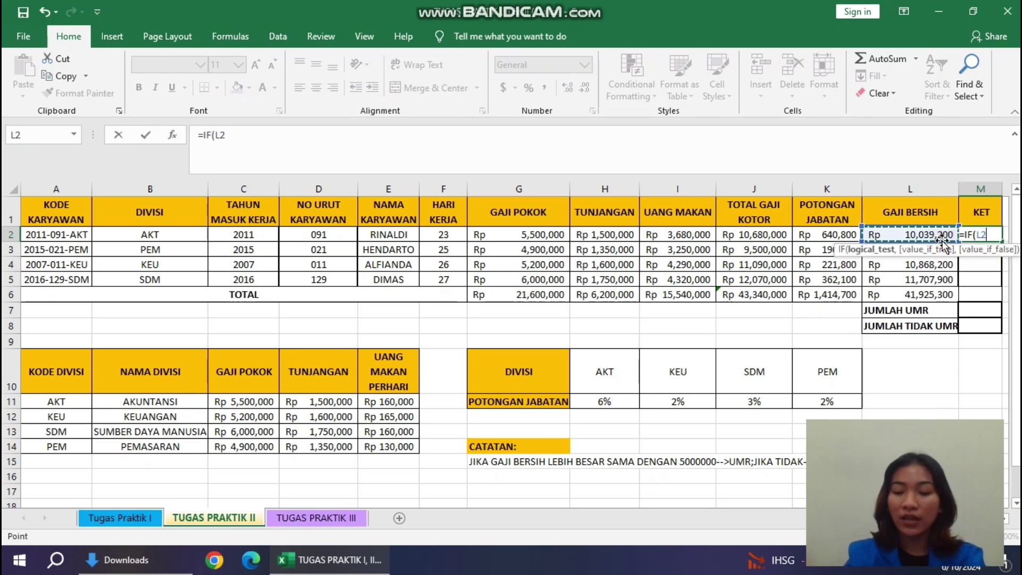
pyautogui.write('>')
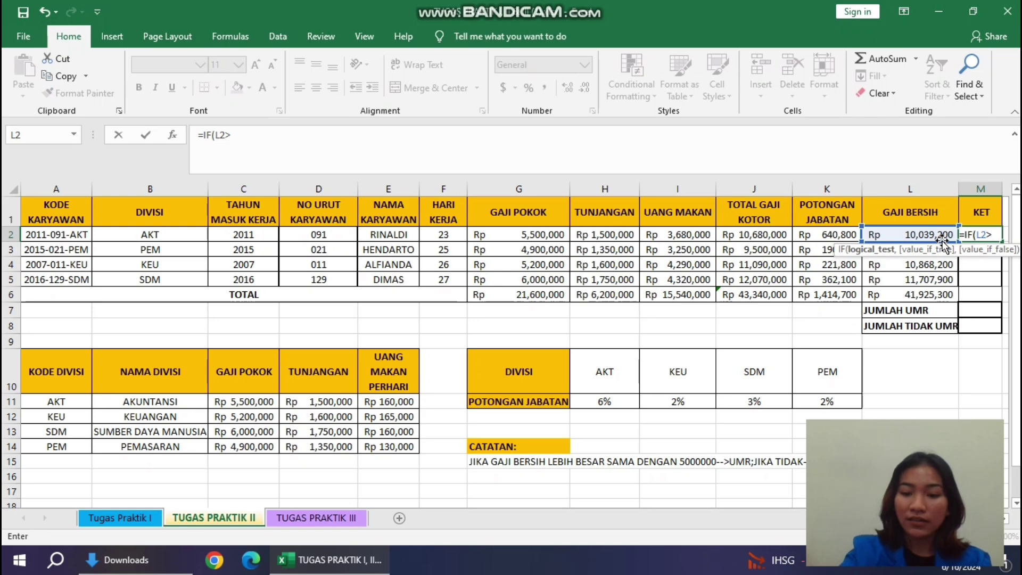
pyautogui.write('=')
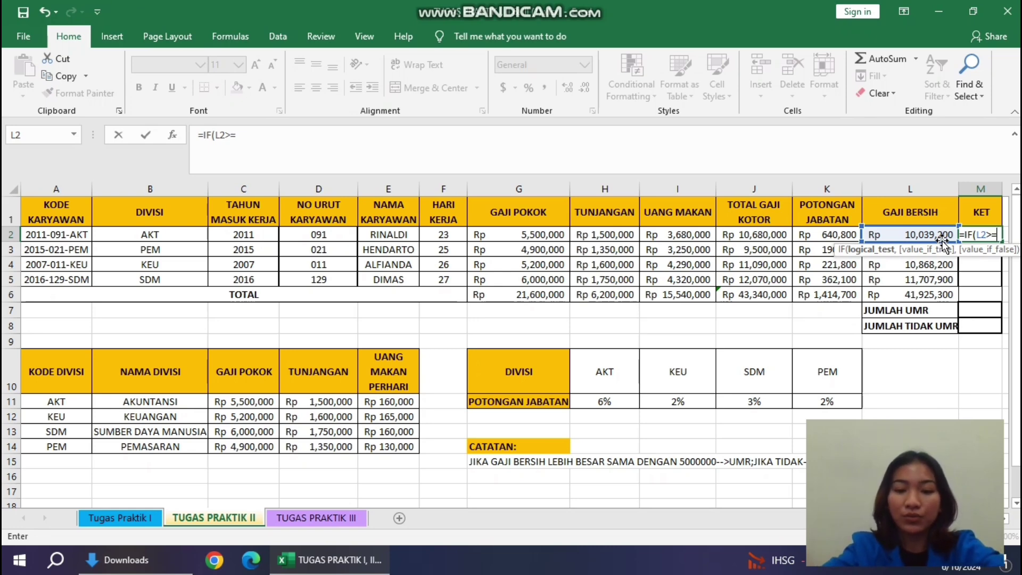
pyautogui.write('5000000')
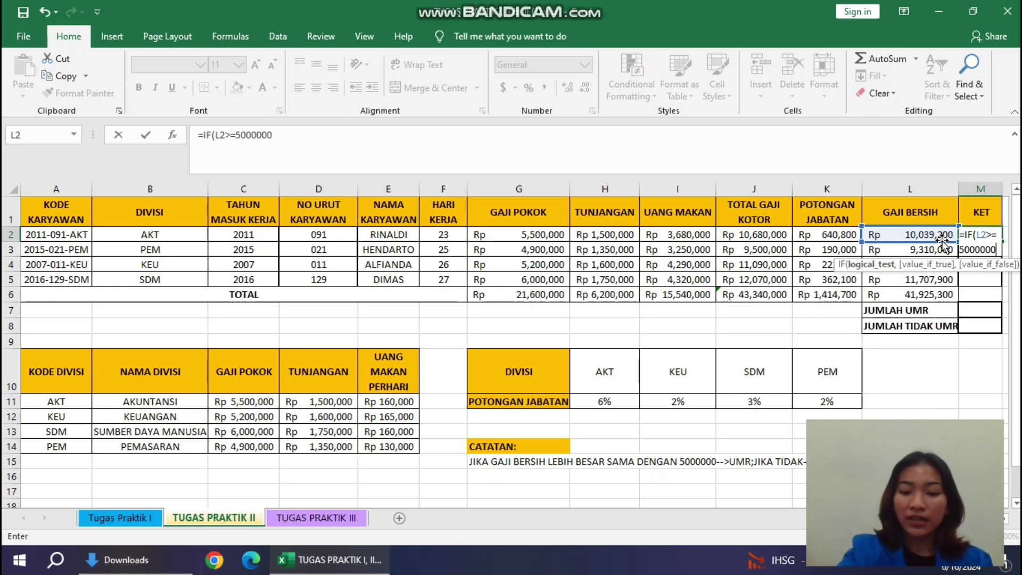
# - Complete the M2 IF formula with "UMR" when true and "TIDAK UMR" when false, and copy it down to M5
pyautogui.write(',')
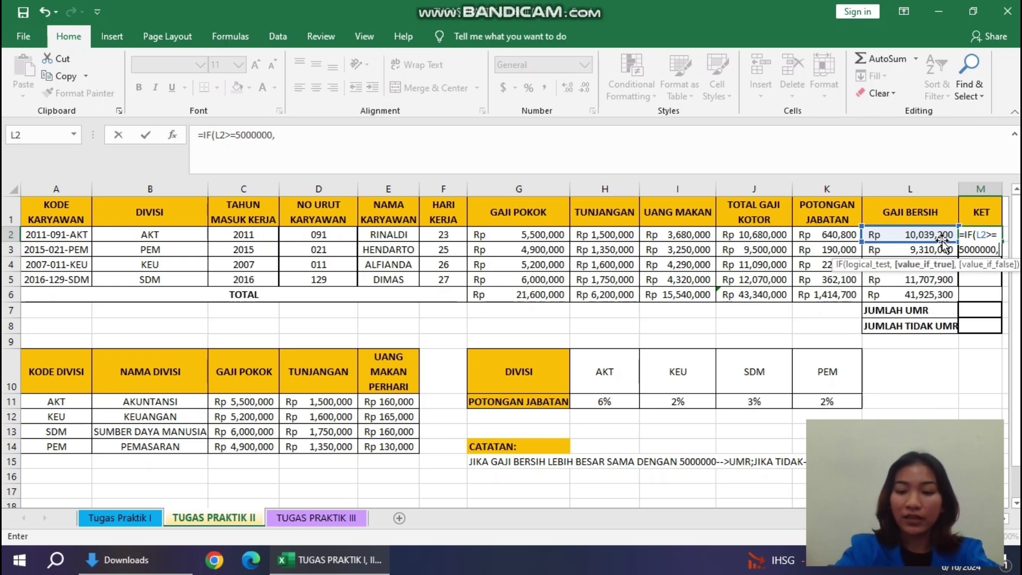
pyautogui.write('"UMR')
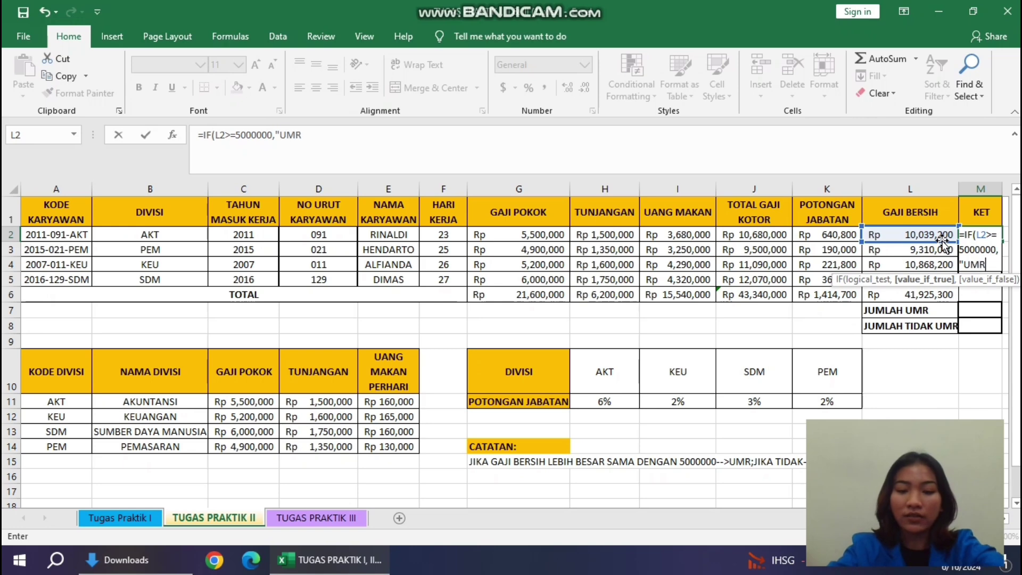
pyautogui.write('",')
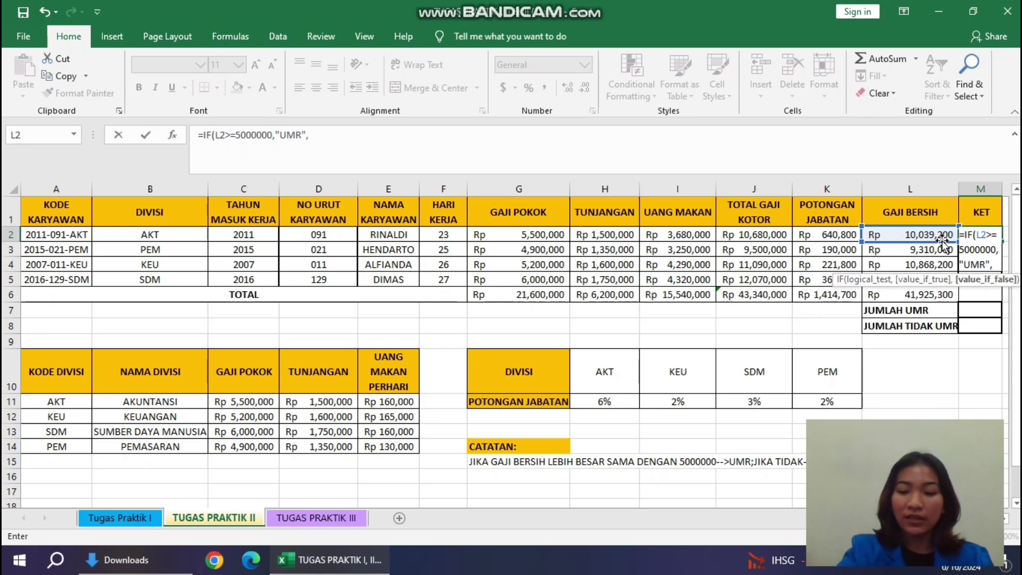
pyautogui.write('"TI')
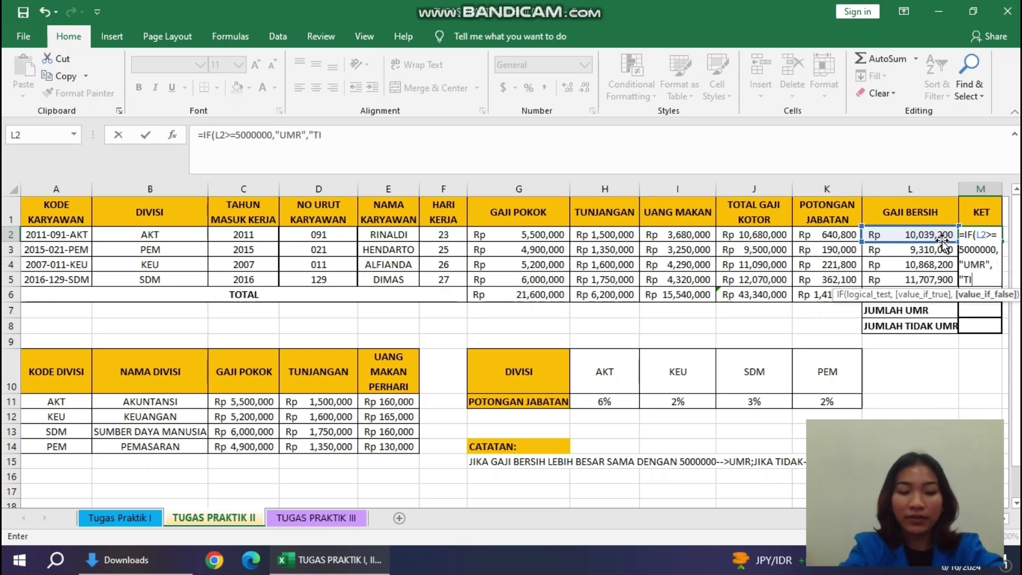
pyautogui.write('DAK UMR"')
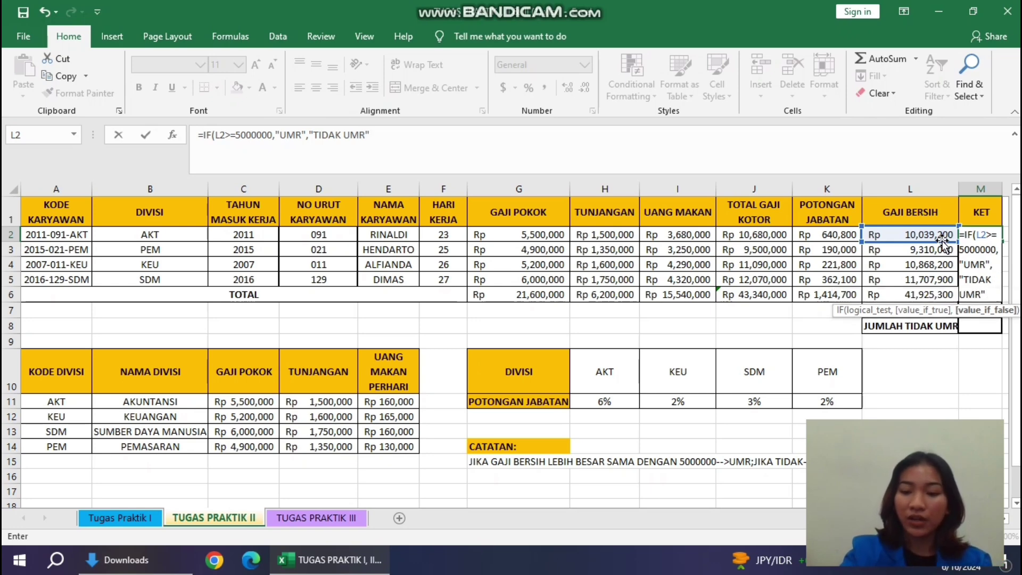
pyautogui.write(')')
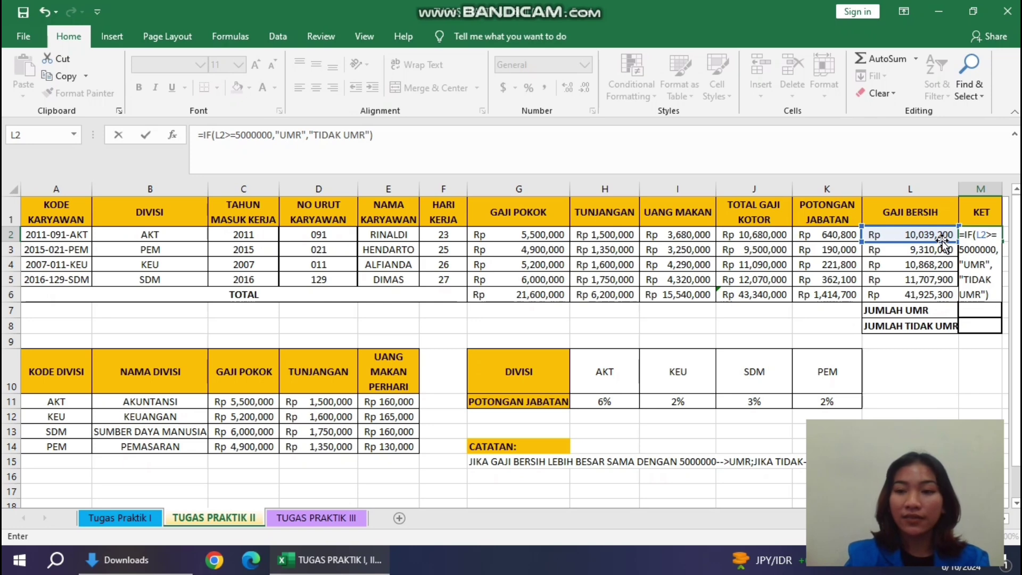
pyautogui.press('Return')
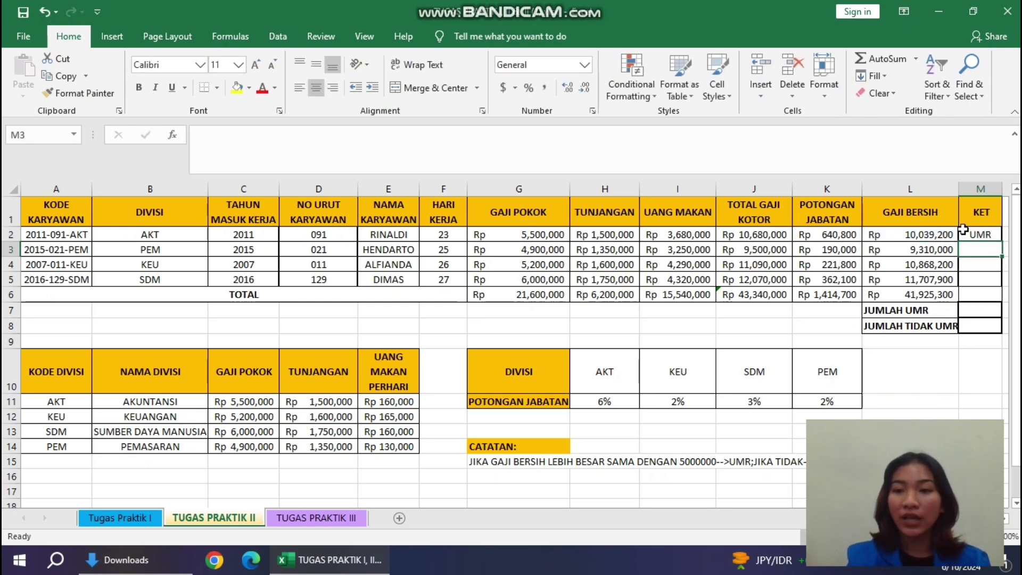
pyautogui.click(989, 234)
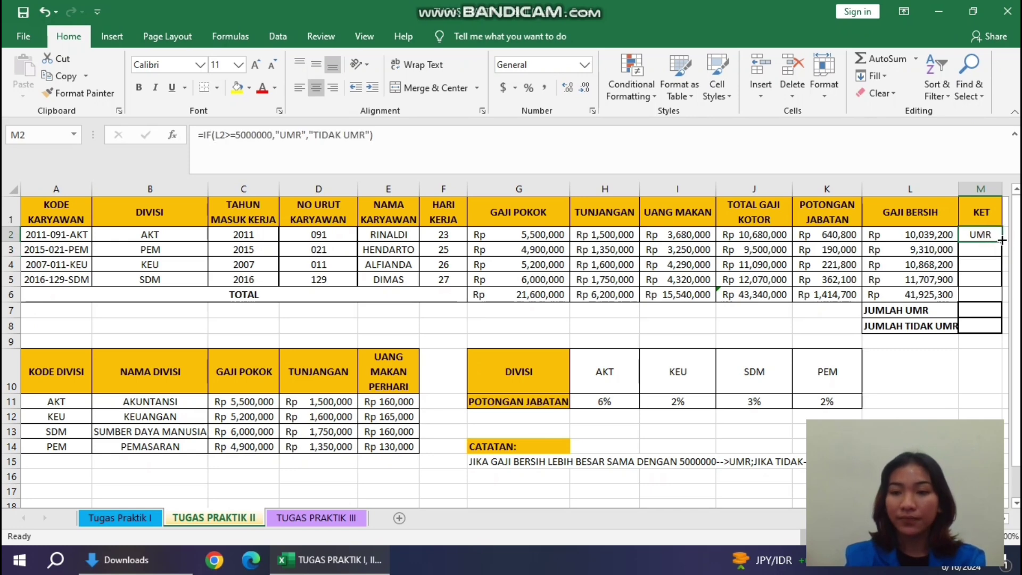
pyautogui.moveTo(1002, 240); pyautogui.dragTo(995, 288)
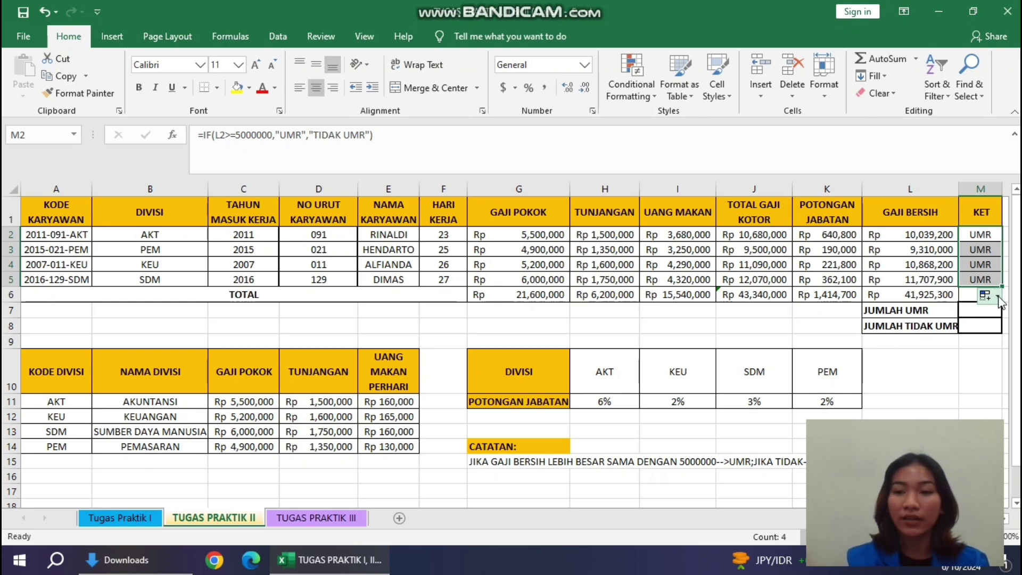
# - Count the UMR entries in the JUMLAH UMR cell M7 with COUNTIF over M2:M5 and the criterion "UMR"
pyautogui.click(974, 310)
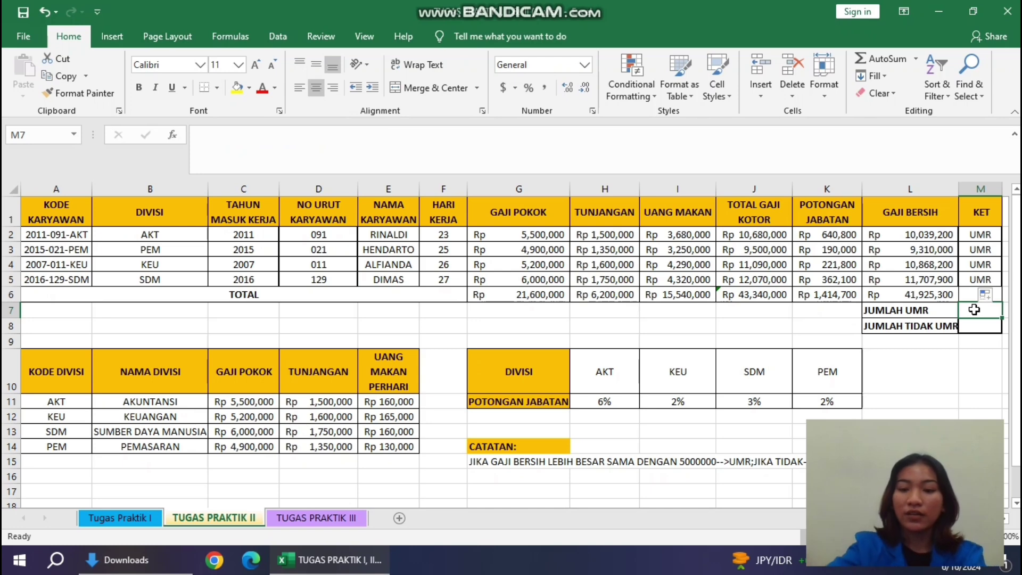
pyautogui.write('=')
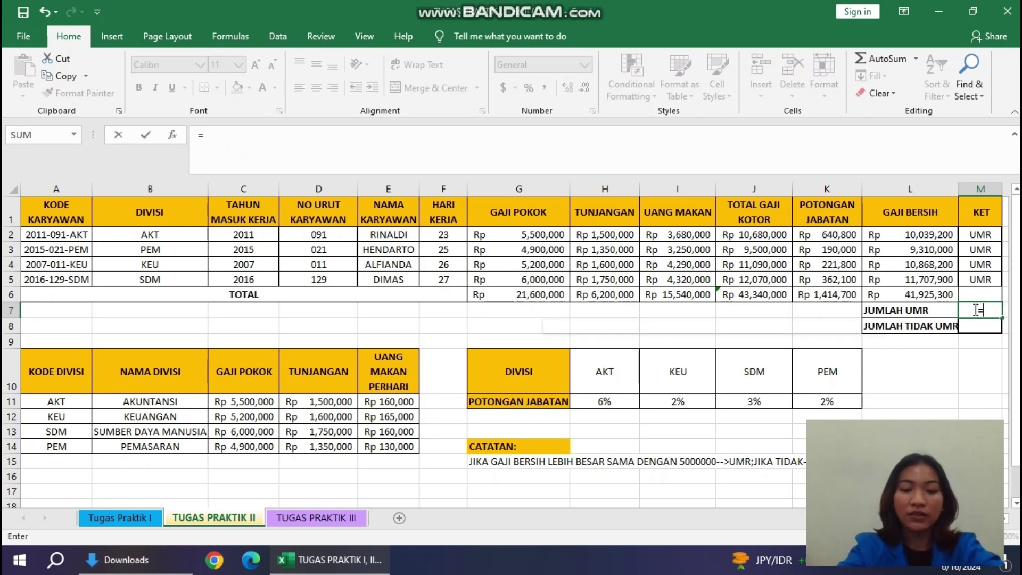
pyautogui.write('COUNT')
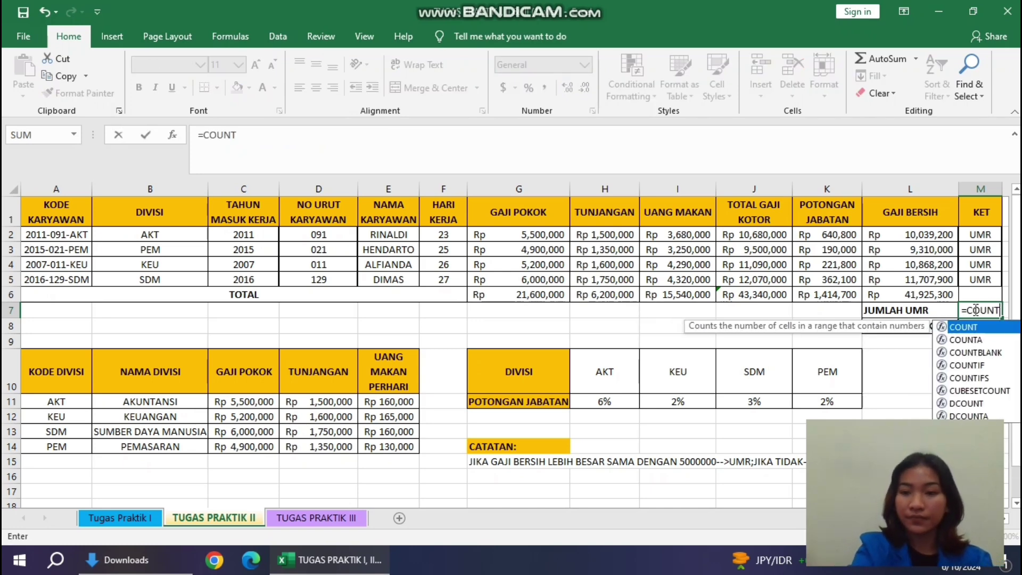
pyautogui.doubleClick(974, 366)
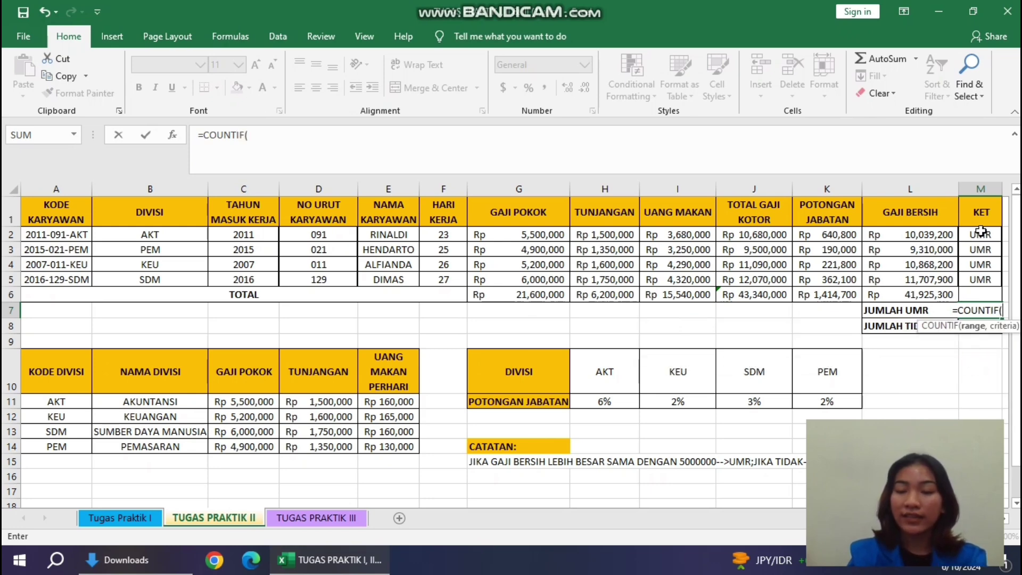
pyautogui.moveTo(978, 234); pyautogui.dragTo(982, 280)
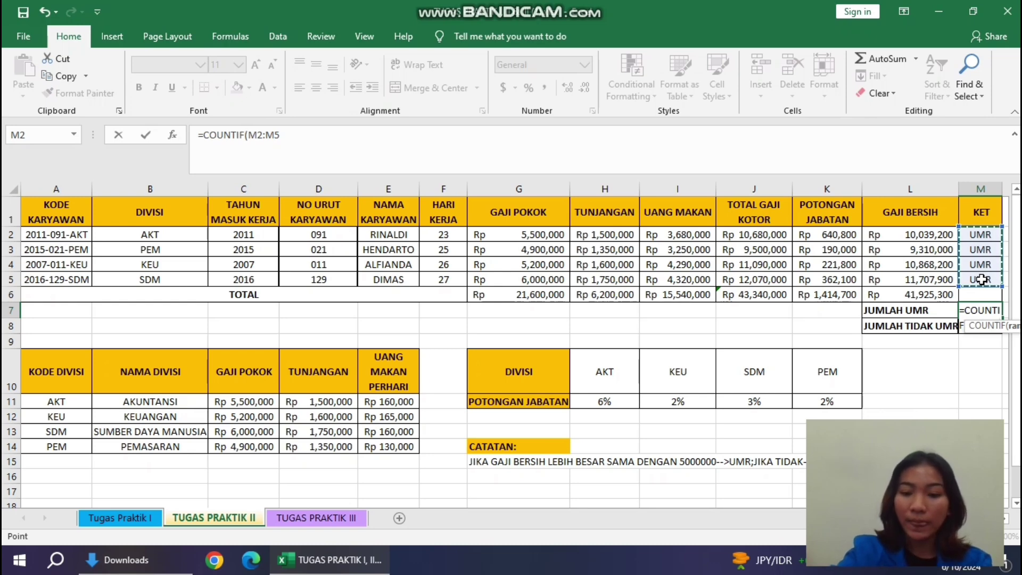
pyautogui.write(',')
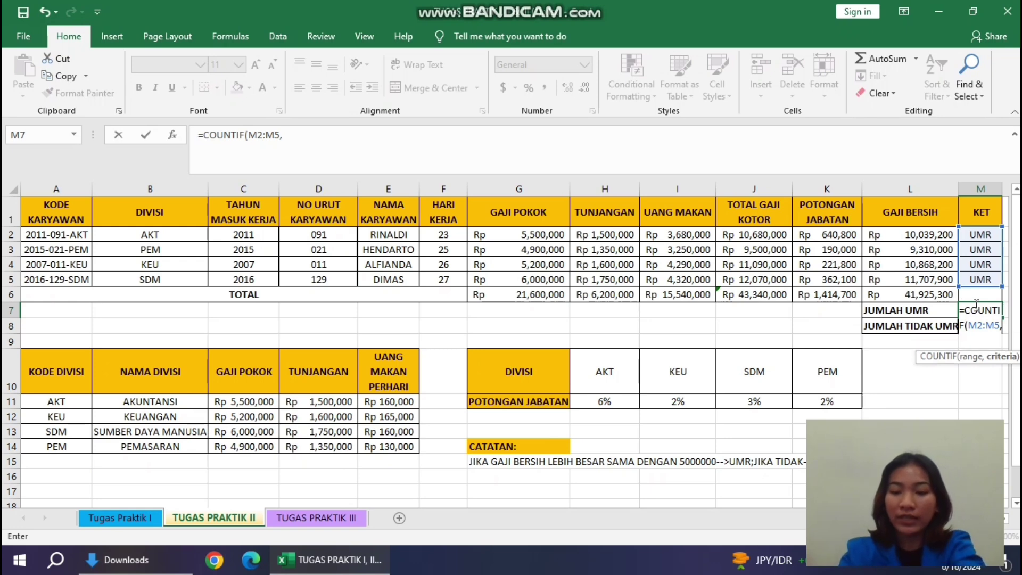
pyautogui.write('"UMR')
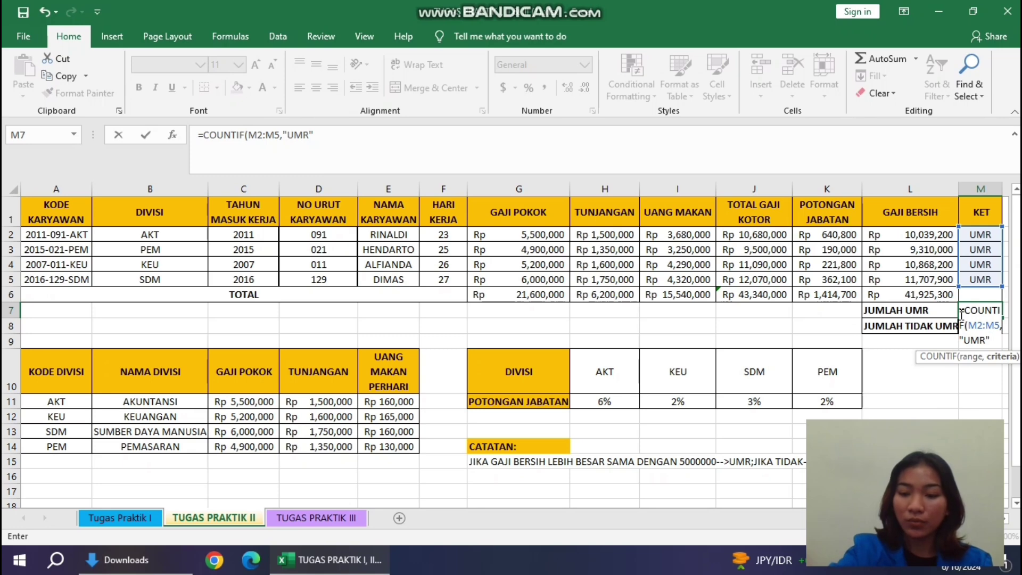
pyautogui.write('")')
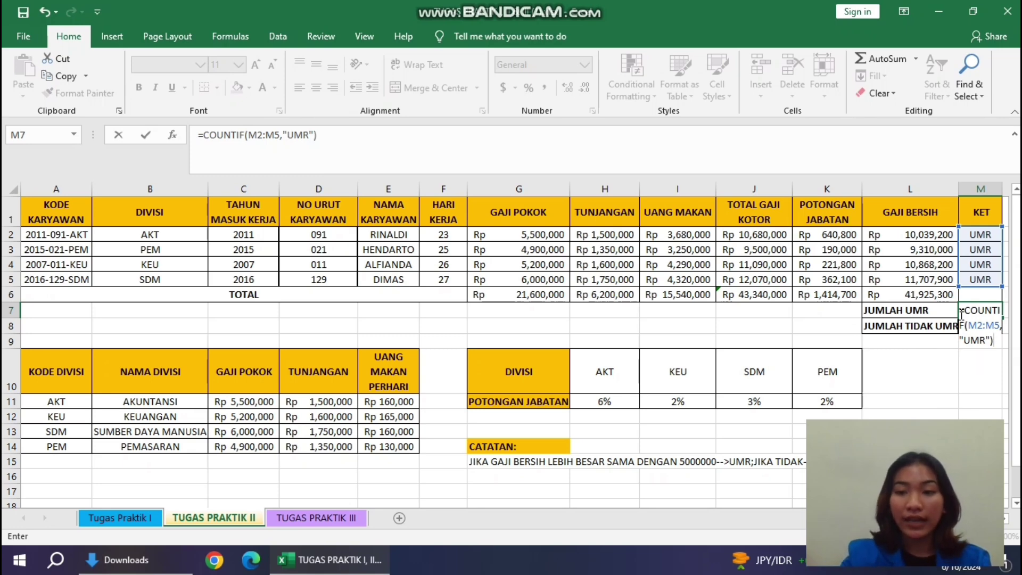
pyautogui.press('Return')
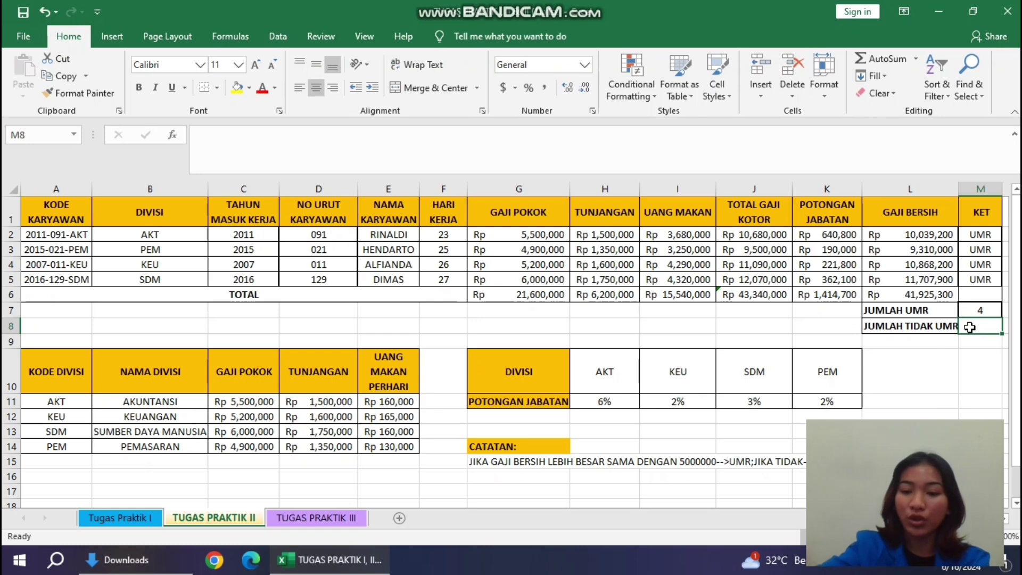
# - Count the TIDAK UMR entries in the JUMLAH TIDAK UMR cell M8 with COUNTIF over M2:M5 and the criterion "TIDAK UMR"
pyautogui.write('=CO')
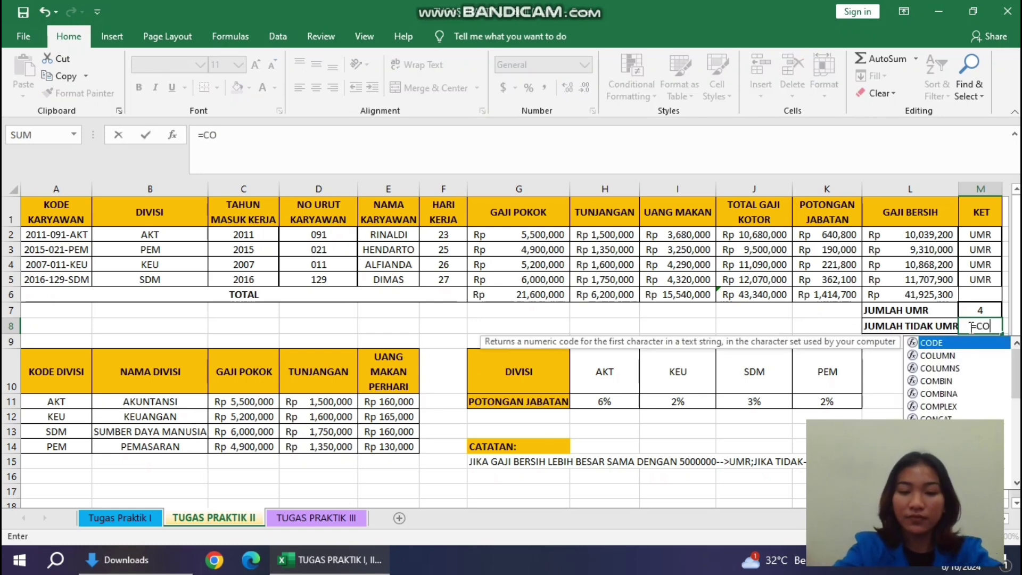
pyautogui.write('UNT')
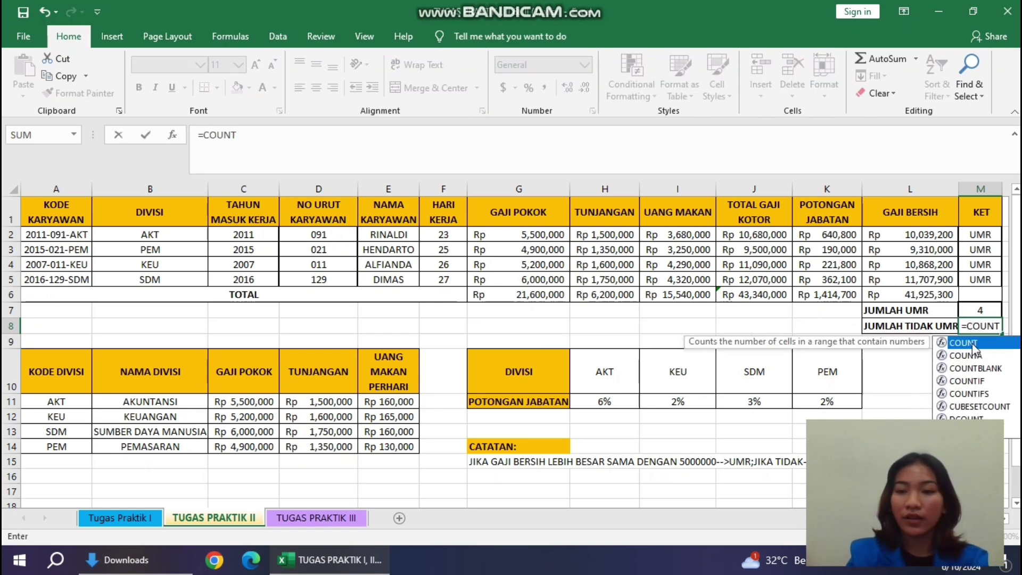
pyautogui.click(975, 381)
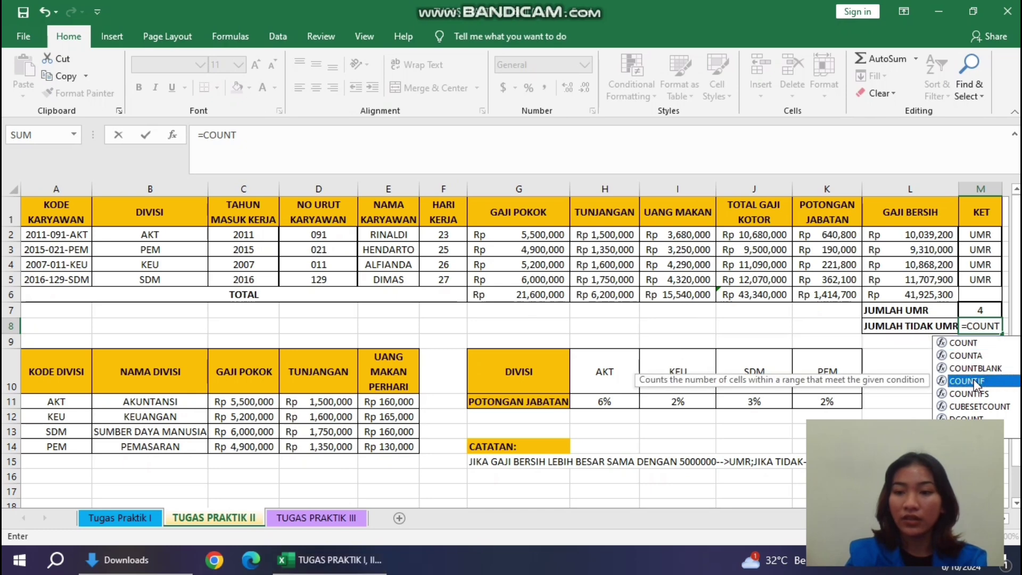
pyautogui.doubleClick(975, 383)
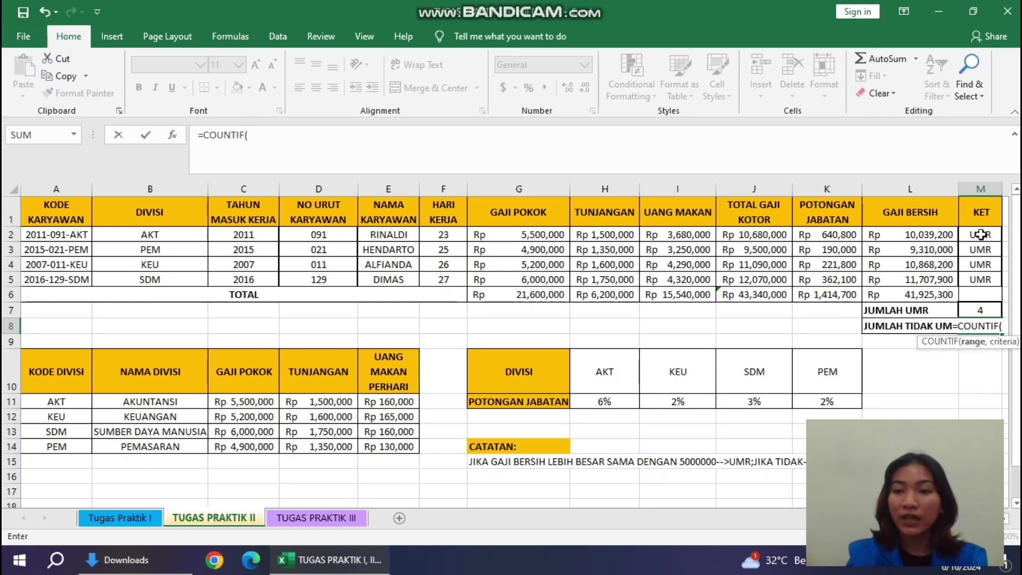
pyautogui.moveTo(980, 234); pyautogui.dragTo(986, 278)
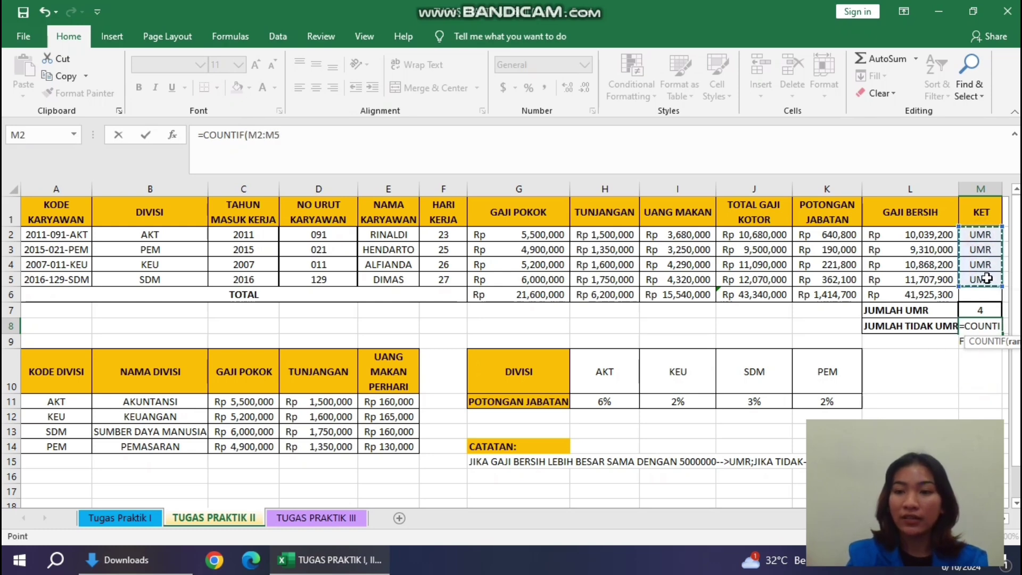
pyautogui.write(',')
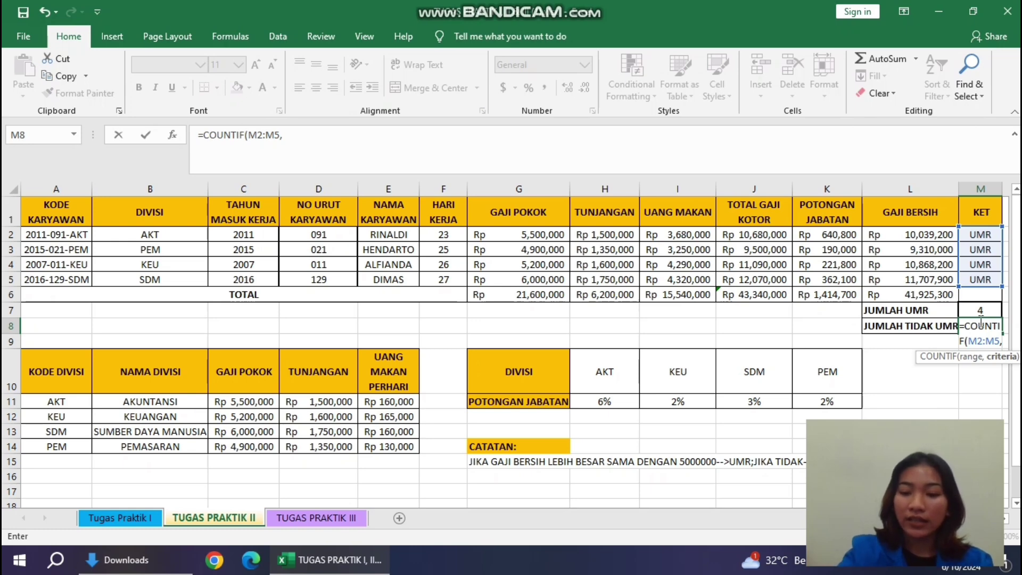
pyautogui.write('"TI')
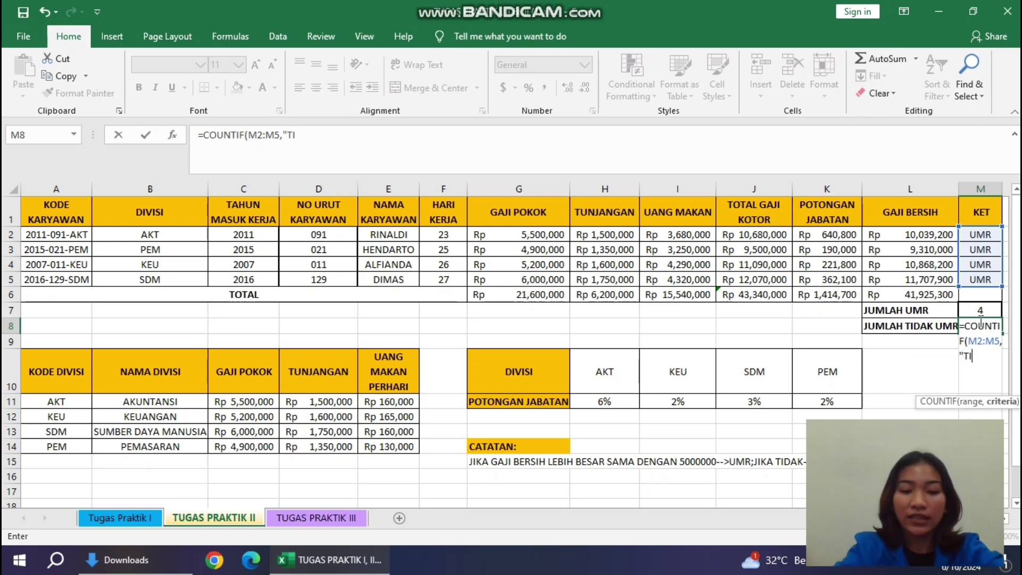
pyautogui.write('DA')
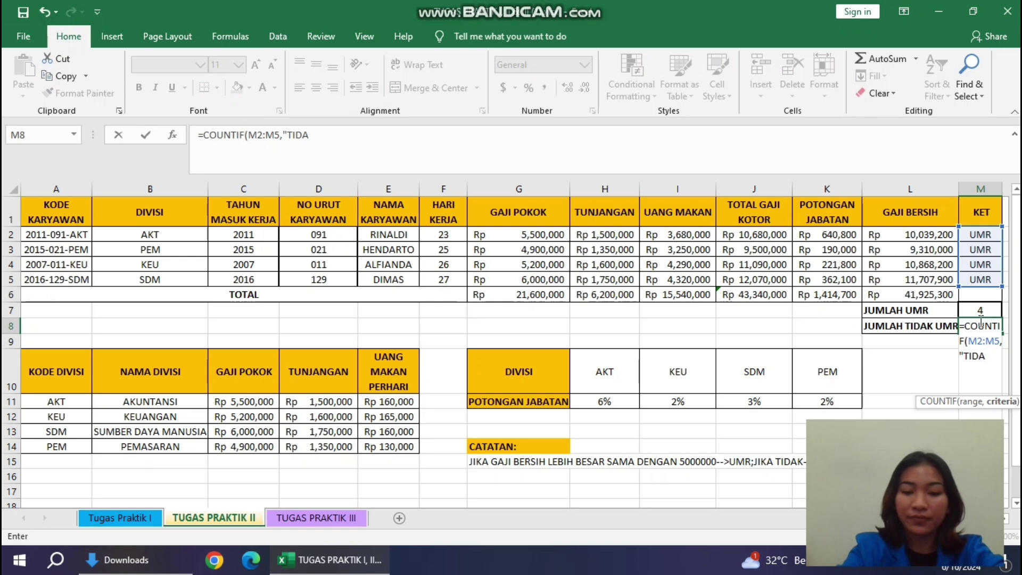
pyautogui.write('K UMR')
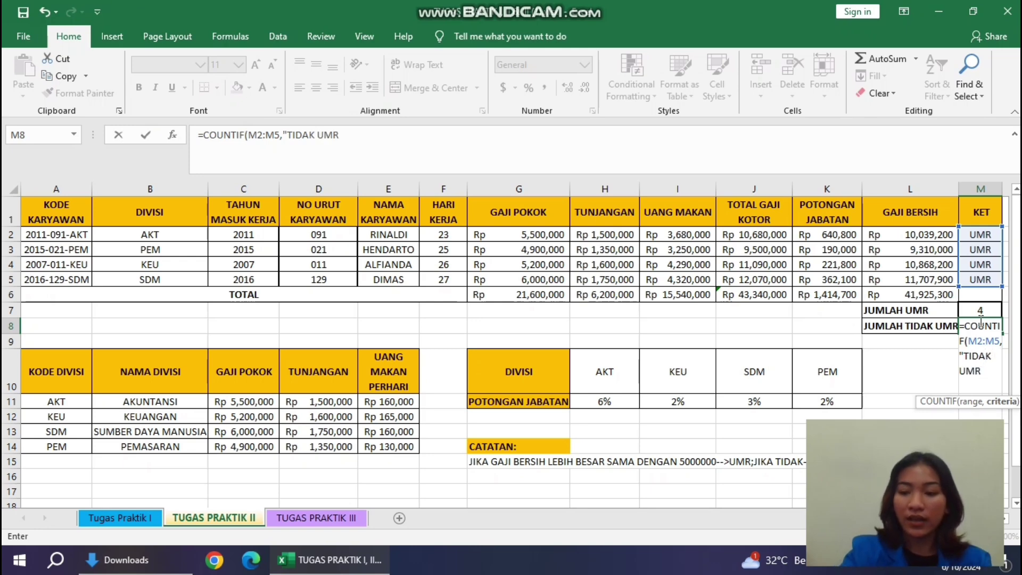
pyautogui.write('")')
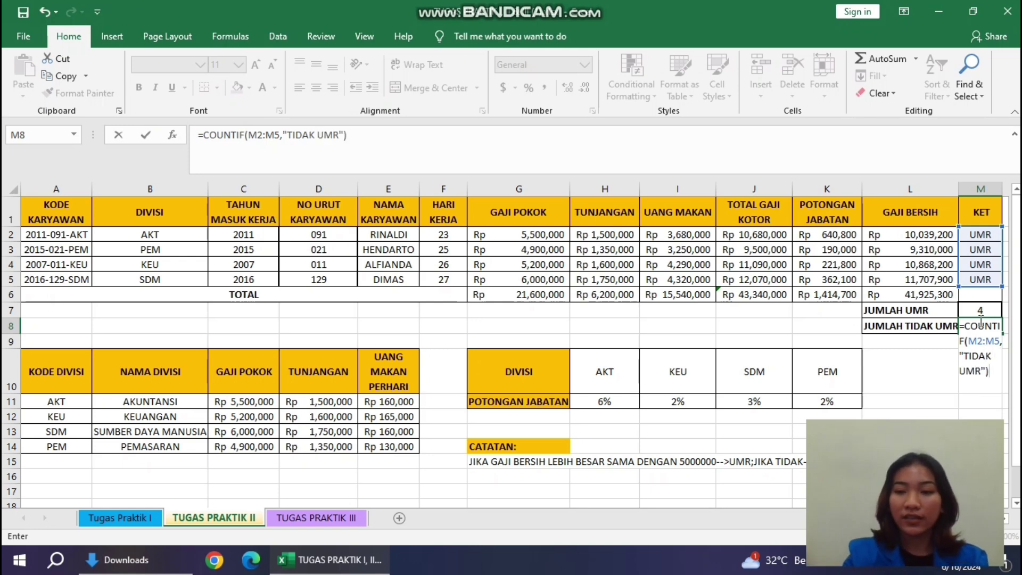
pyautogui.press('Return')
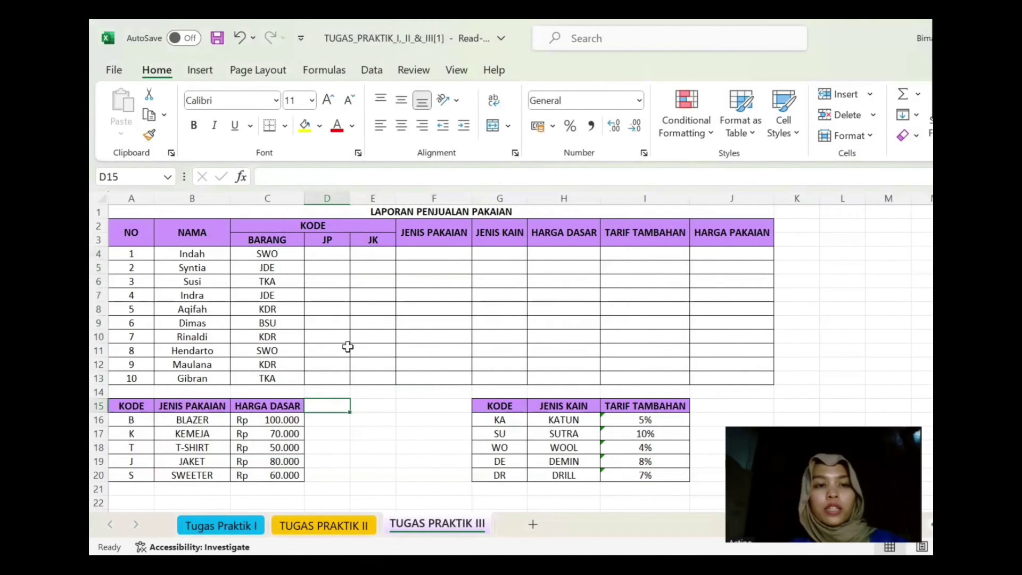
# - On TUGAS PRAKTIK III, extract the first character of C4 into the JP cell D4 with LEFT and copy the formula down to D13
pyautogui.click(325, 254)
pyautogui.write('=')
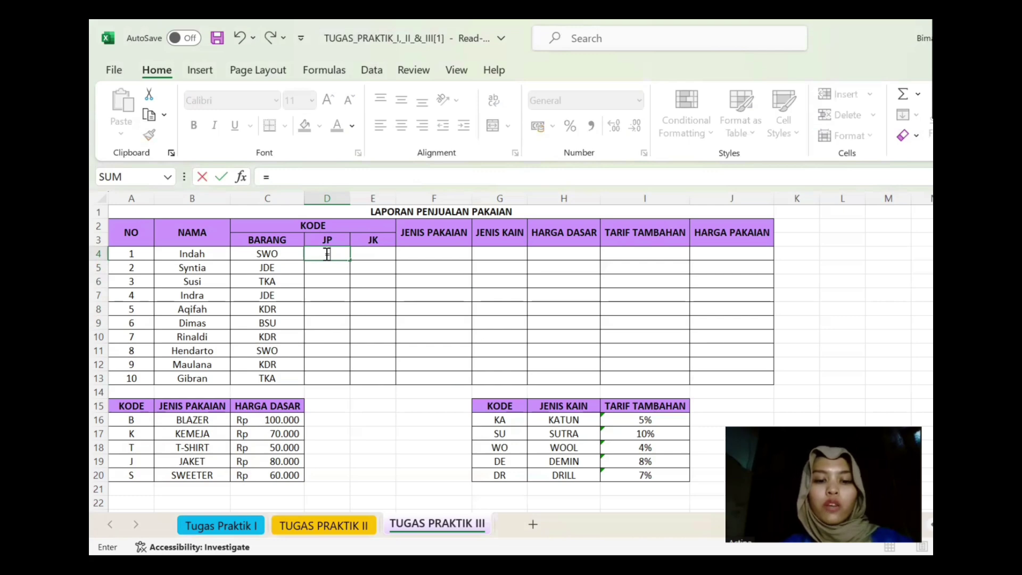
pyautogui.write('LEF')
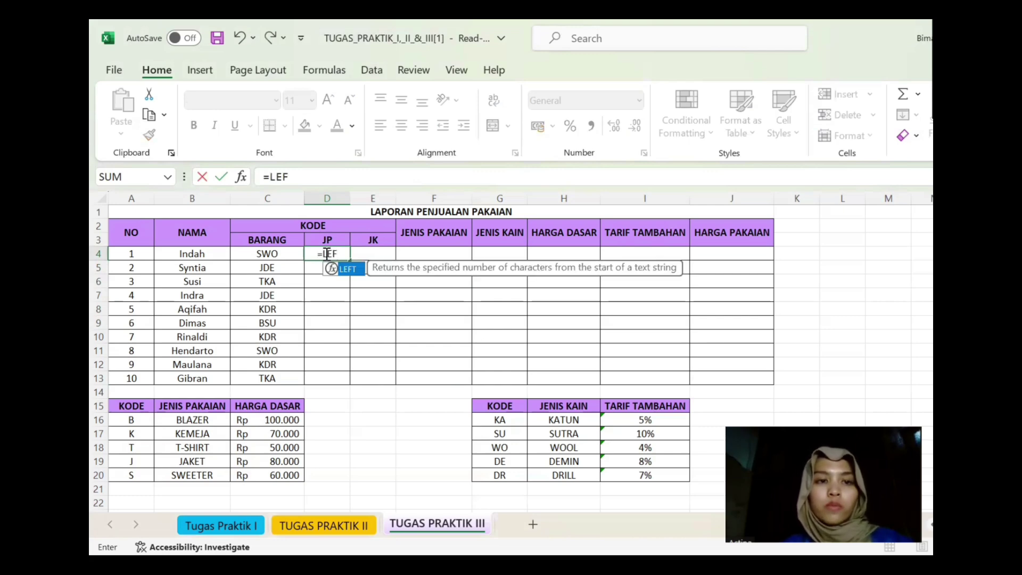
pyautogui.write('T')
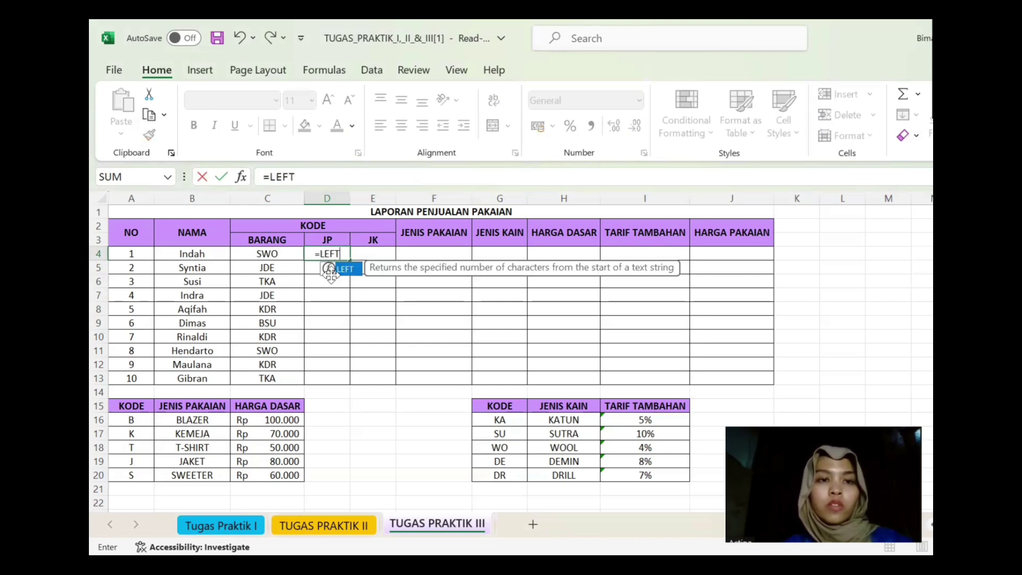
pyautogui.doubleClick(330, 270)
pyautogui.click(268, 253)
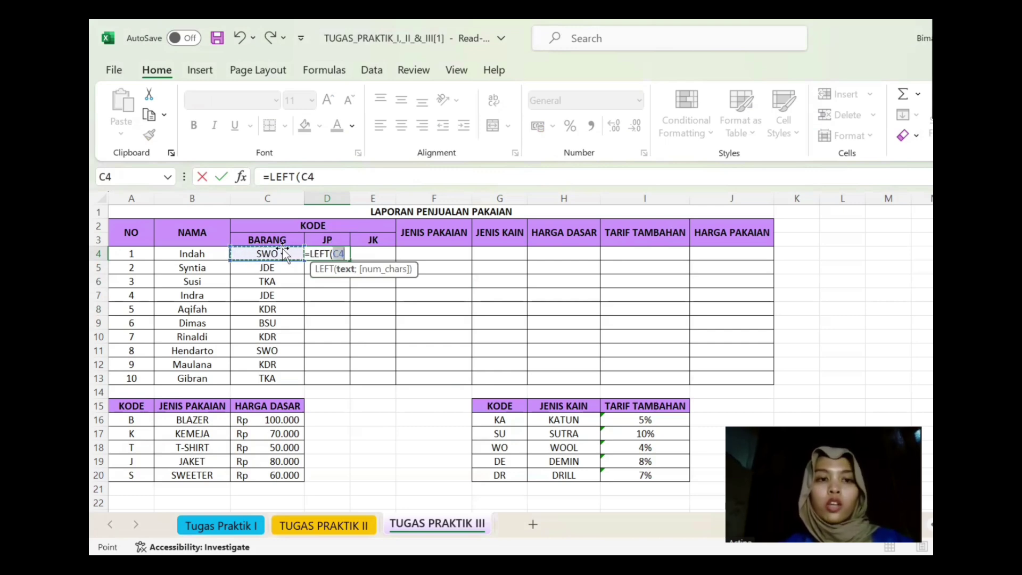
pyautogui.write(';')
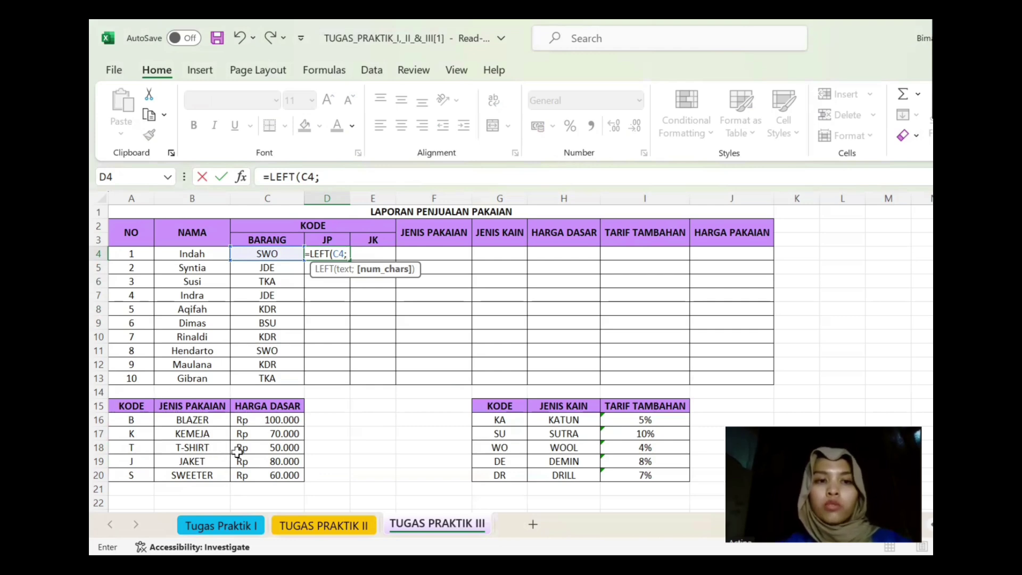
pyautogui.write('1')
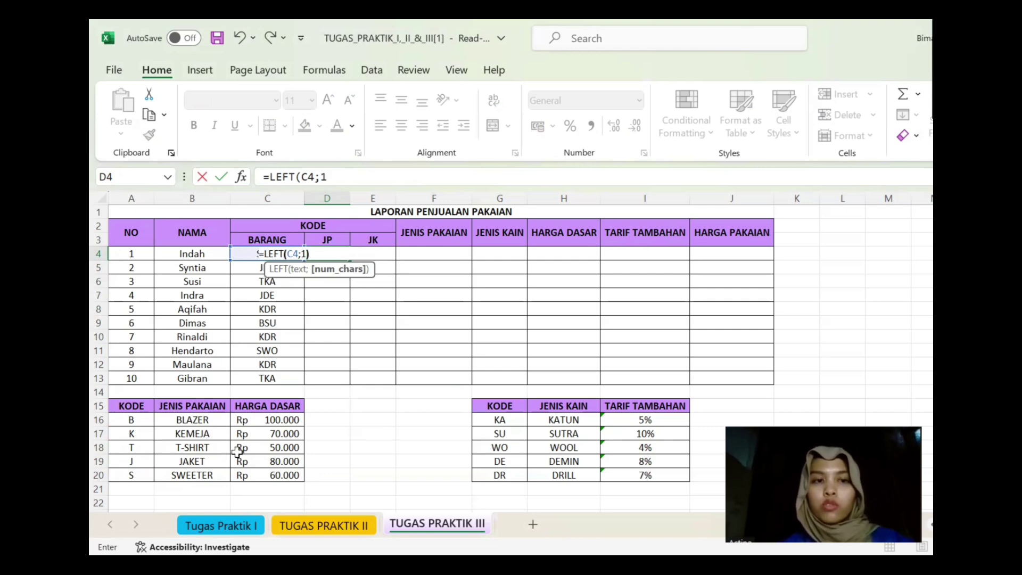
pyautogui.write(')')
pyautogui.press('Return')
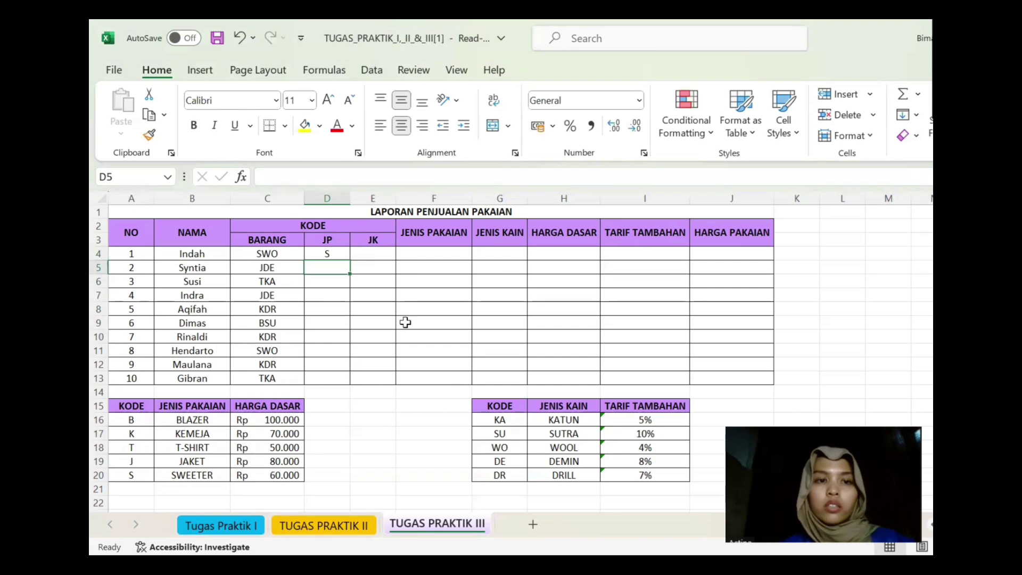
pyautogui.click(338, 253)
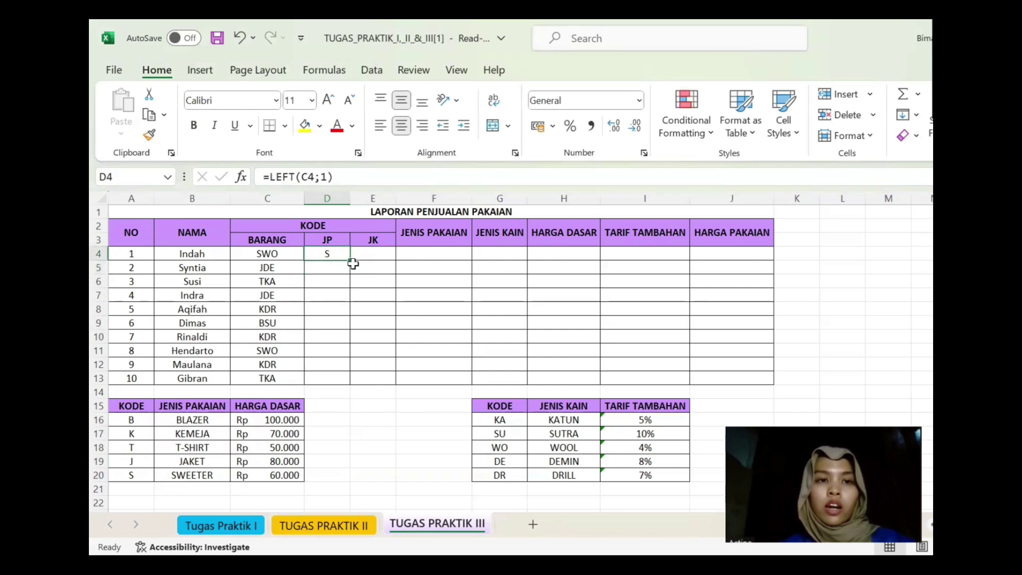
pyautogui.moveTo(353, 259); pyautogui.dragTo(354, 382)
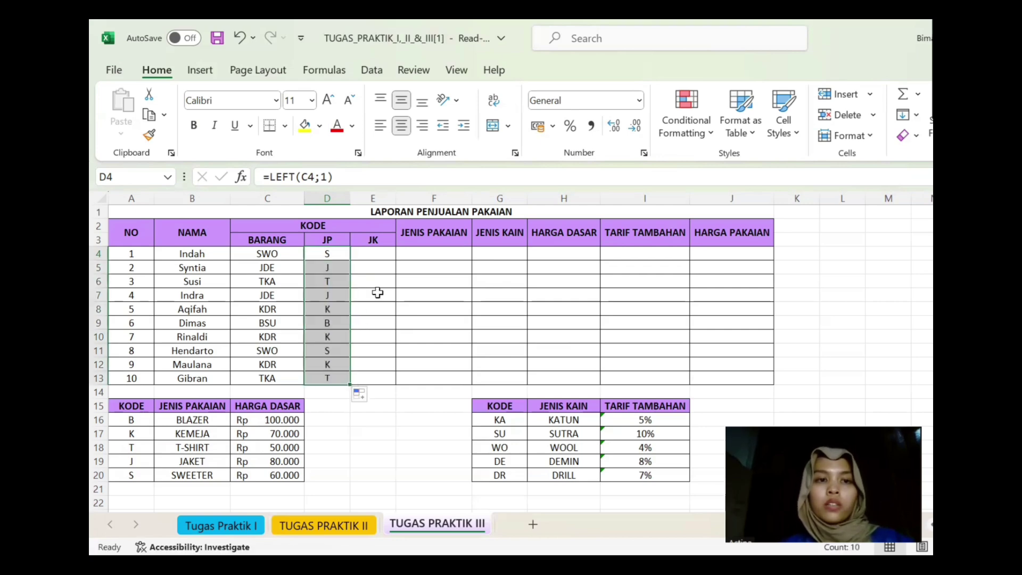
# - Extract the last 2 characters of C4 into the JK cell E4 with RIGHT and copy the formula down to E13
pyautogui.click(374, 259)
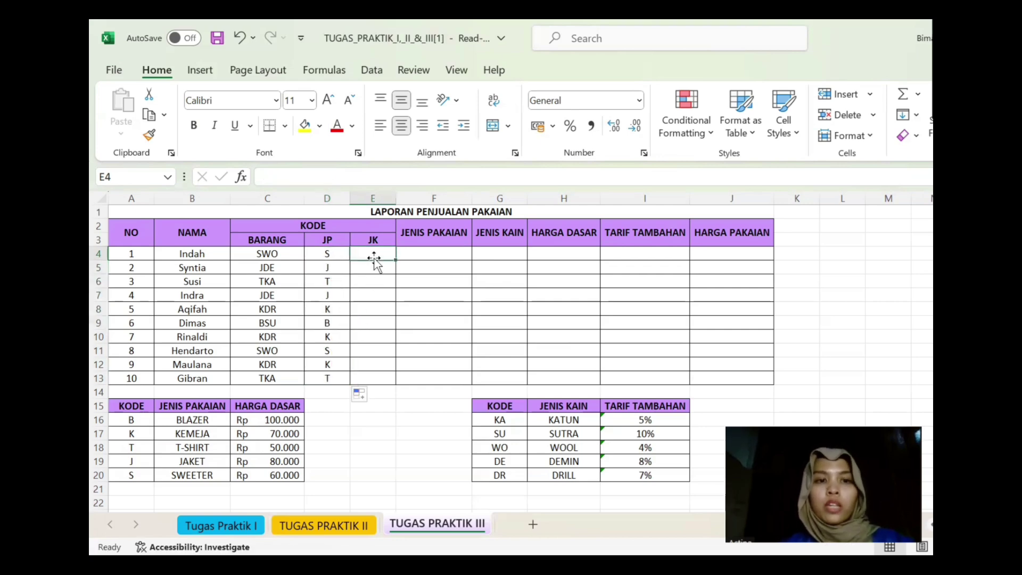
pyautogui.write('=')
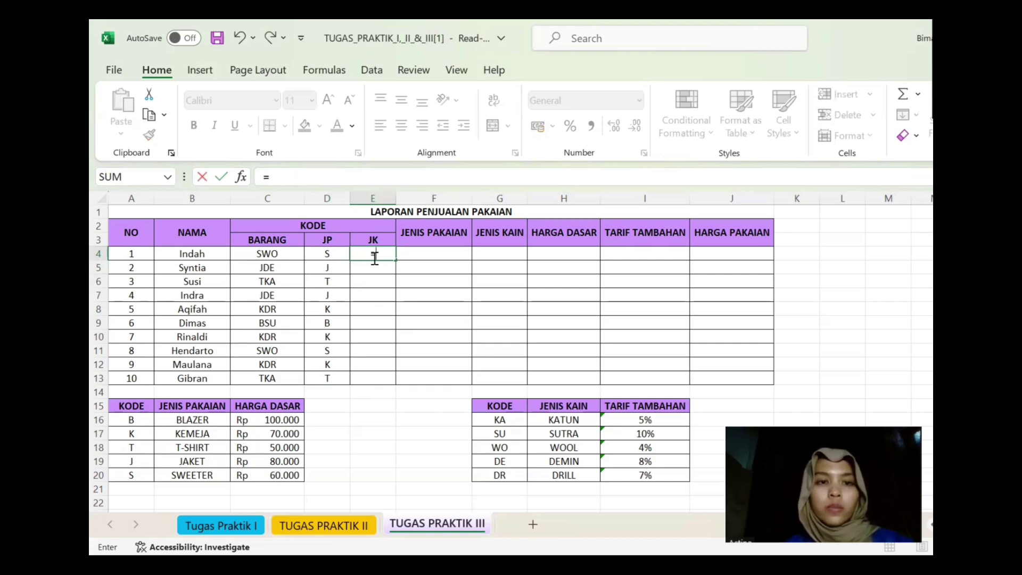
pyautogui.write('RIGHT')
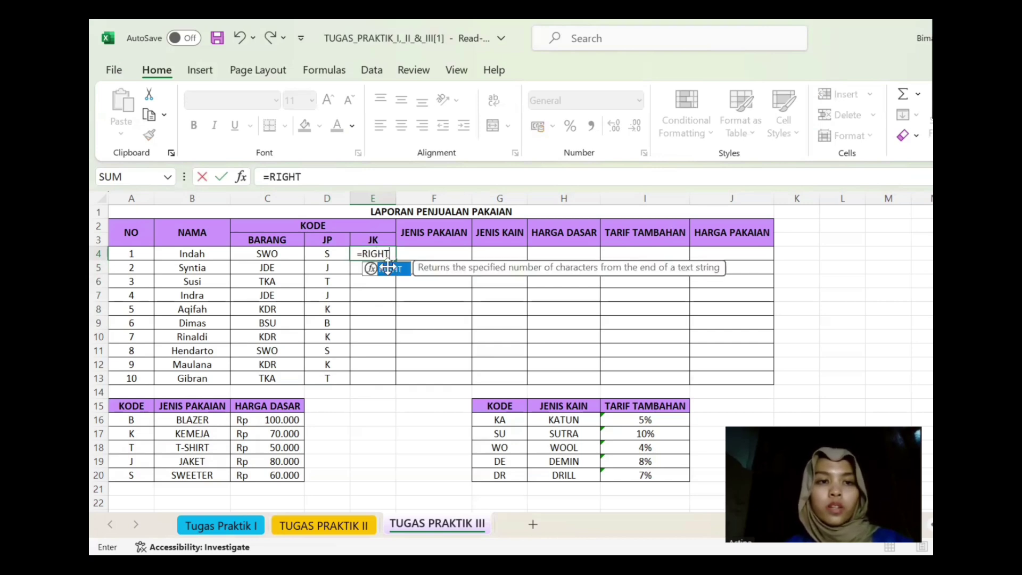
pyautogui.write('(')
pyautogui.click(275, 254)
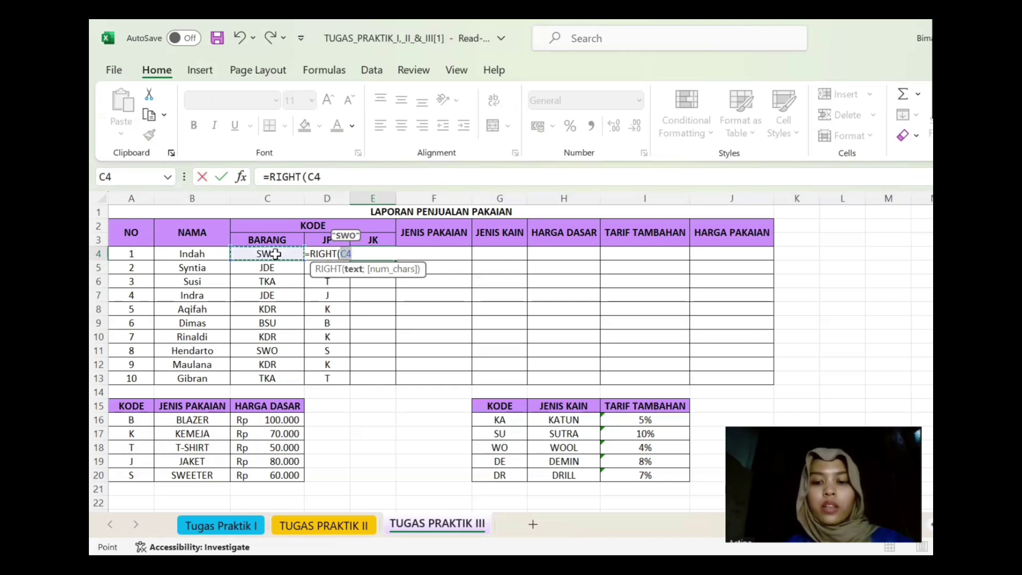
pyautogui.write(';2')
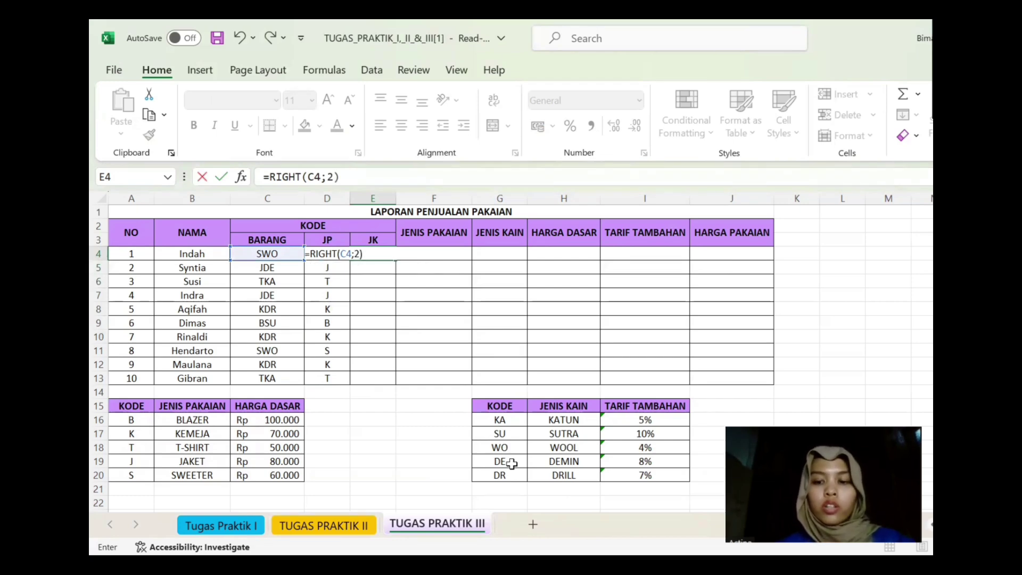
pyautogui.press('Return')
pyautogui.click(373, 252)
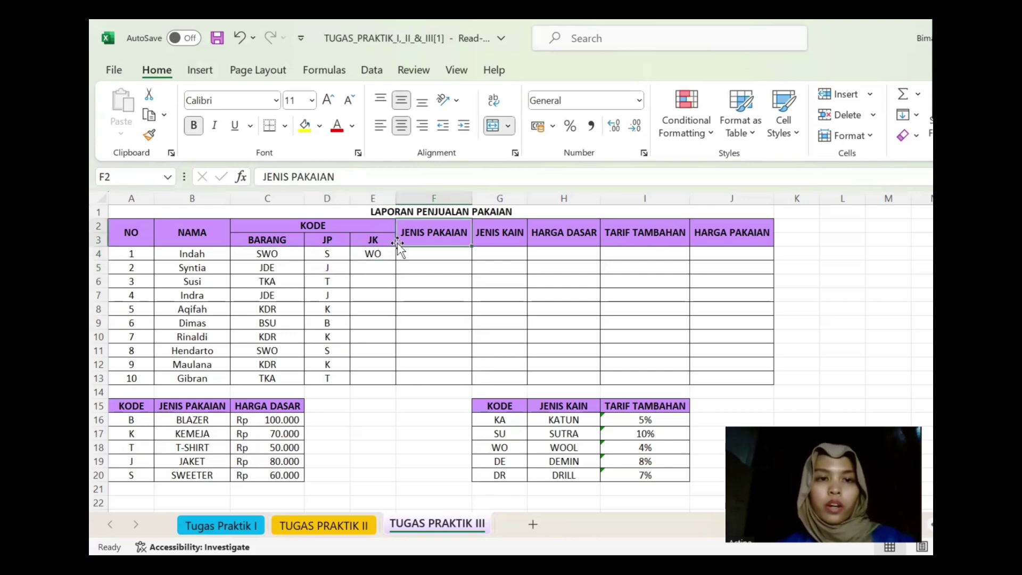
pyautogui.moveTo(372, 255); pyautogui.dragTo(394, 383)
pyautogui.click(389, 262)
pyautogui.click(391, 257)
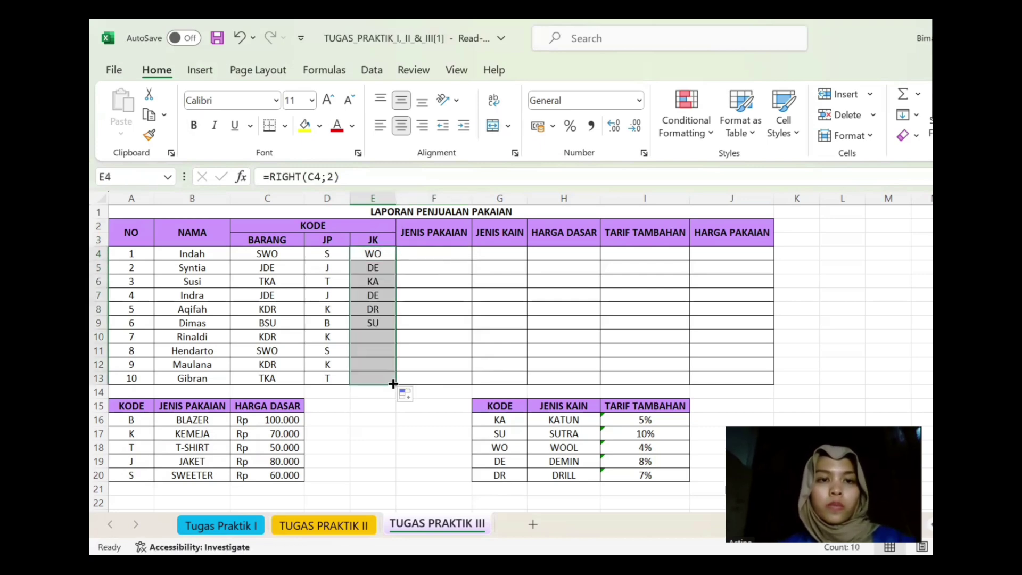
# - Fill JENIS PAKAIAN cell F4 with a VLOOKUP of D4 in $A$15:$C$20, column 2, match type 0, and copy it down to F13
pyautogui.click(436, 253)
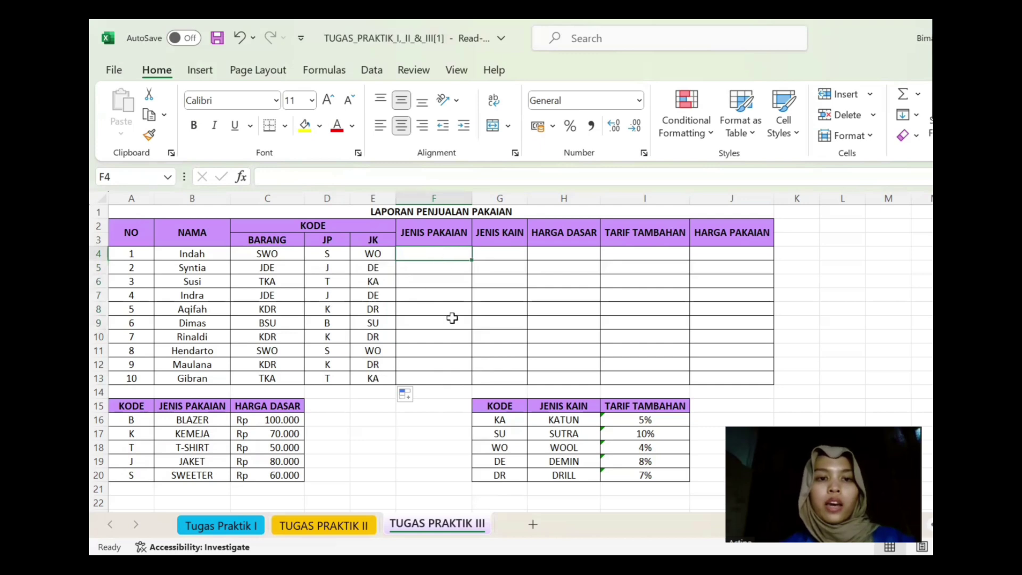
pyautogui.write('=')
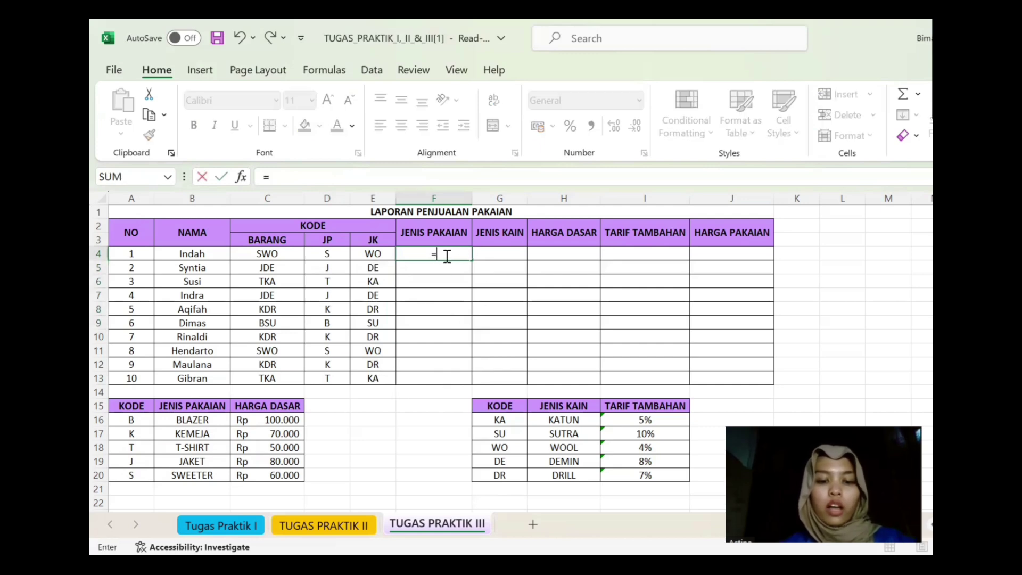
pyautogui.write('VLO')
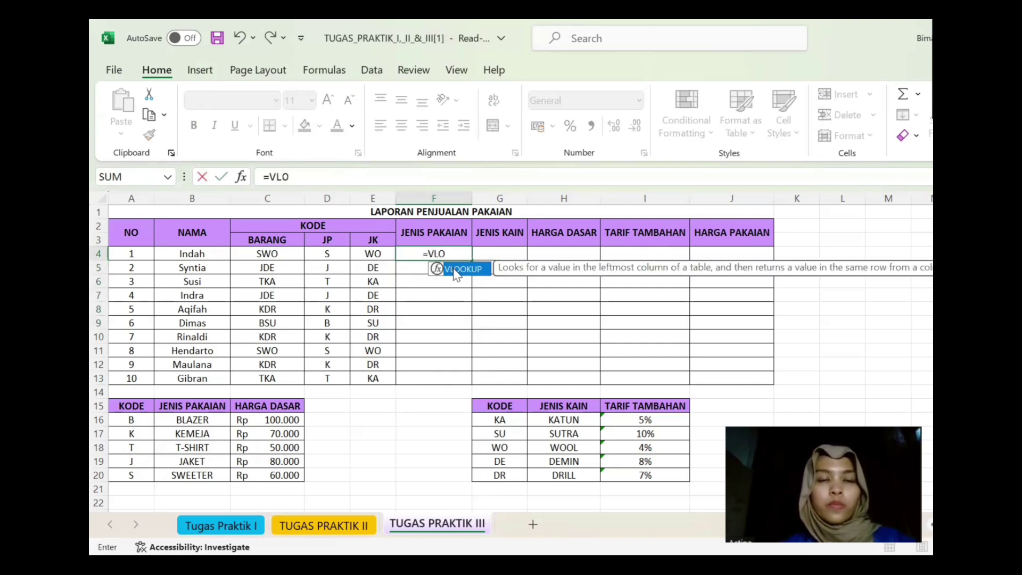
pyautogui.doubleClick(456, 270)
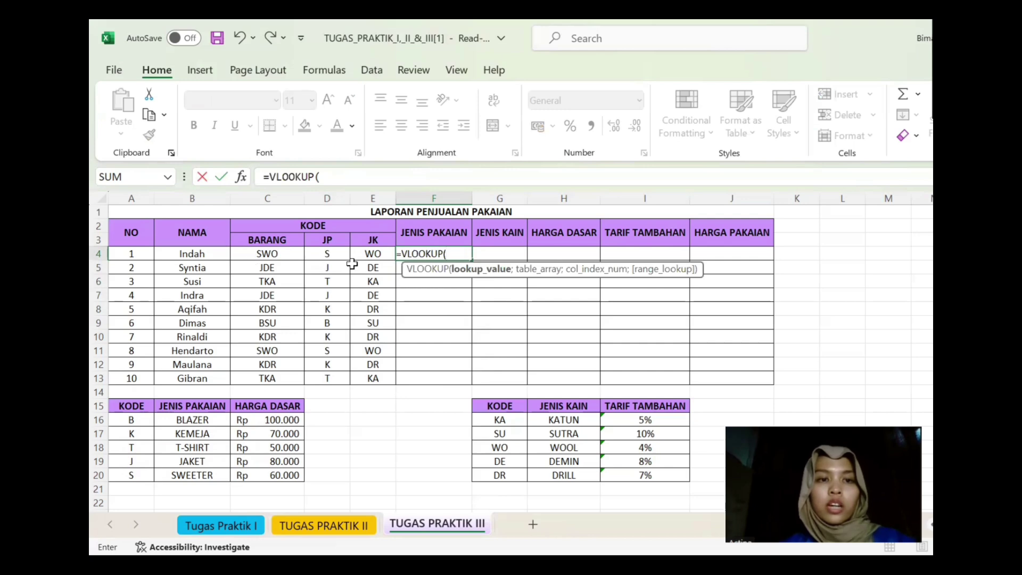
pyautogui.click(326, 256)
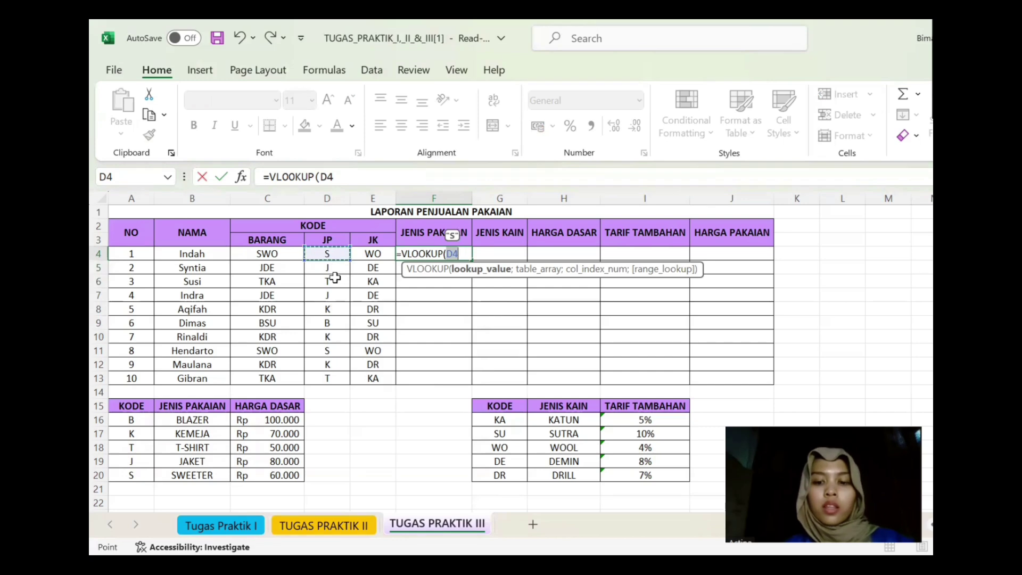
pyautogui.write(';')
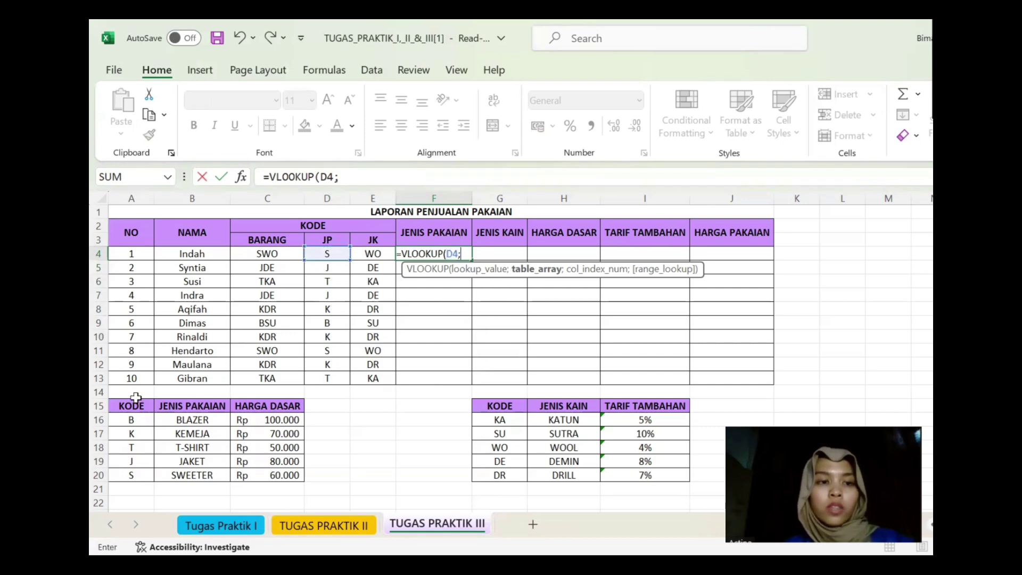
pyautogui.click(138, 405)
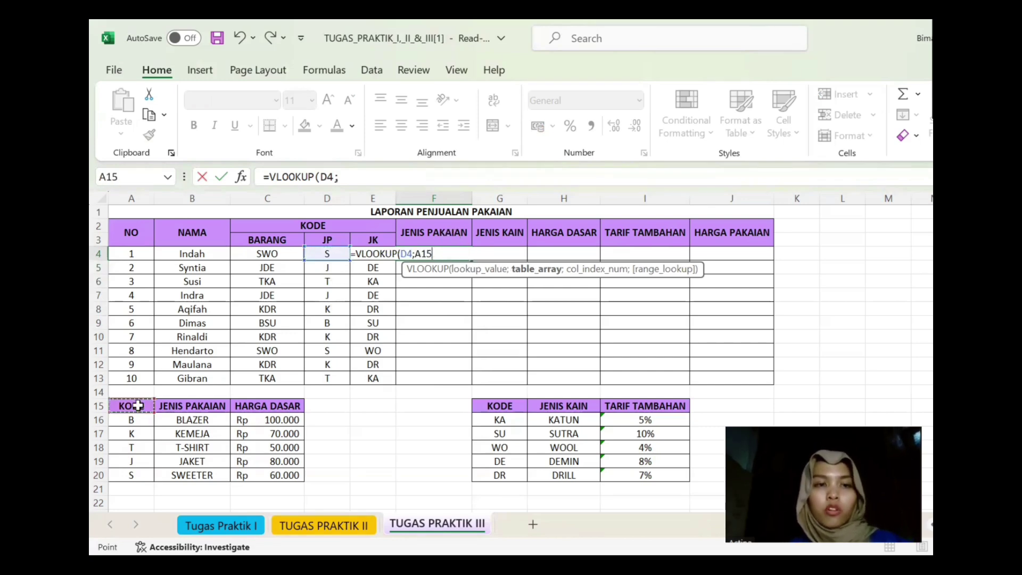
pyautogui.keyDown('shift'); pyautogui.click(276, 472); pyautogui.keyUp('shift')
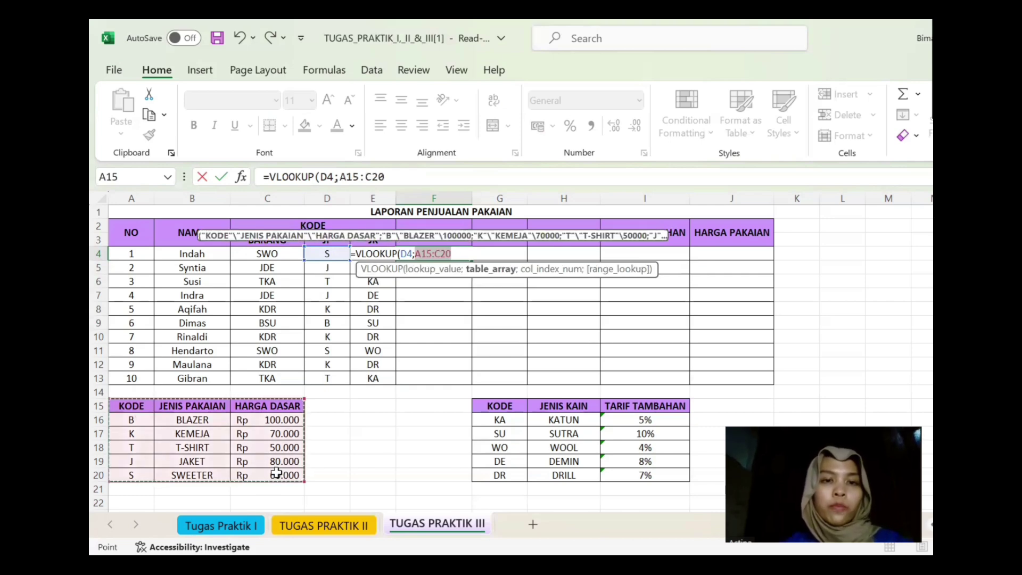
pyautogui.press('F4')
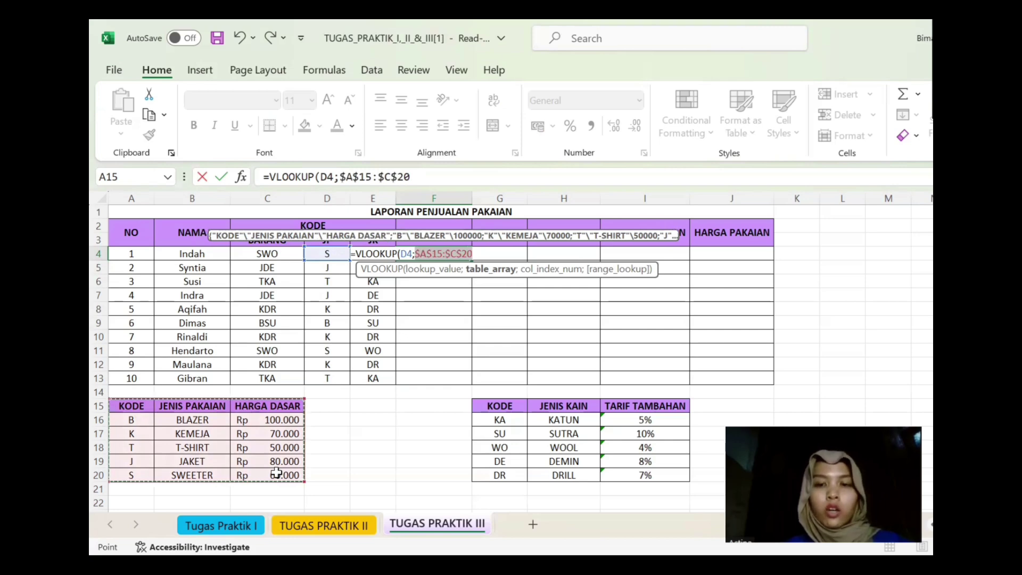
pyautogui.write(';2')
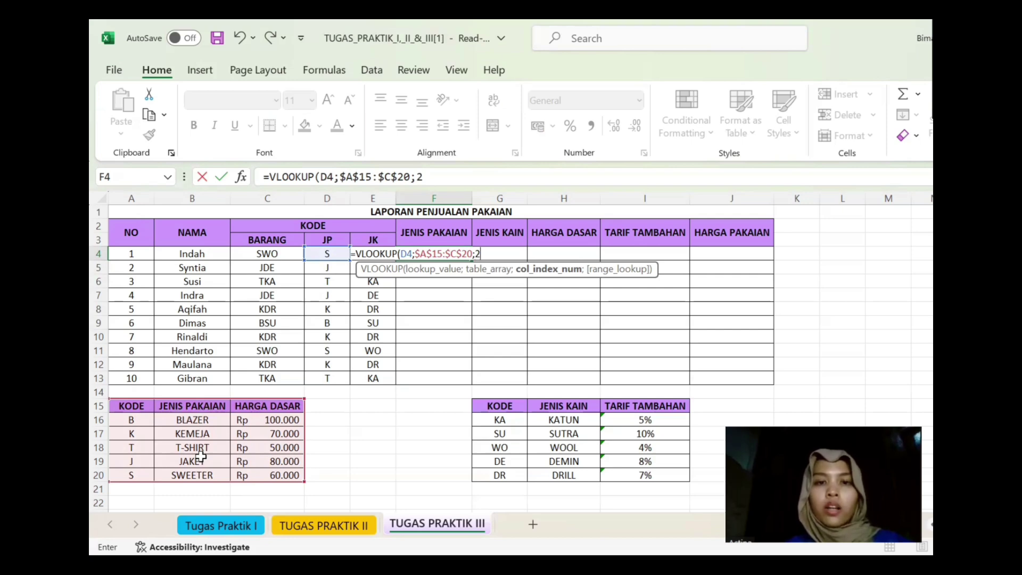
pyautogui.write(';0')
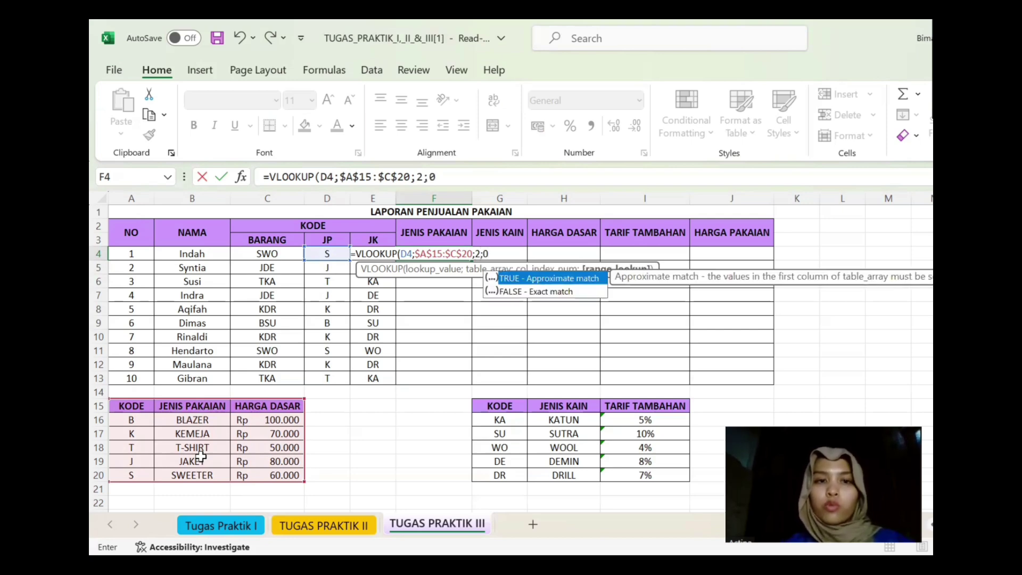
pyautogui.press('Return')
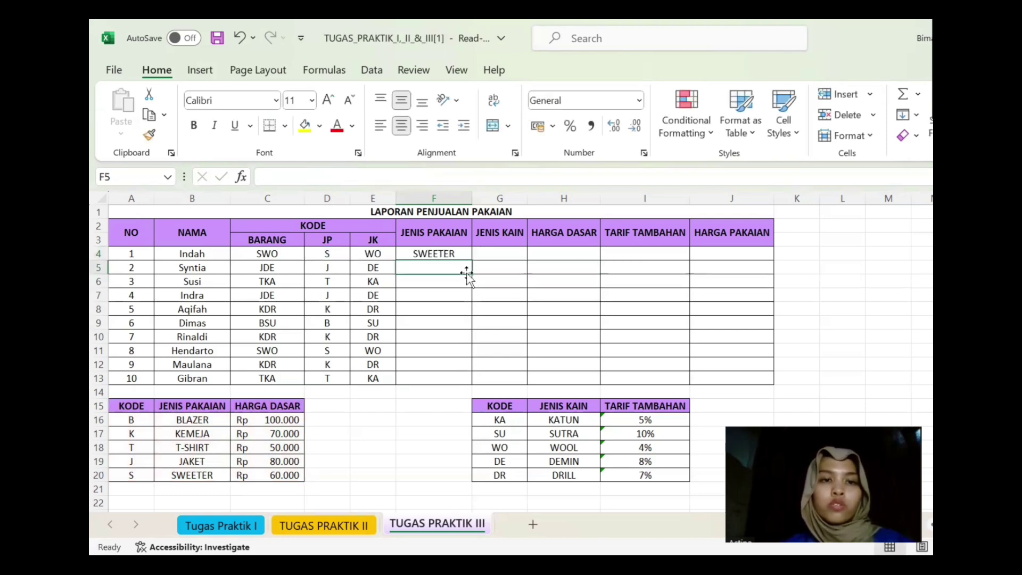
pyautogui.click(460, 256)
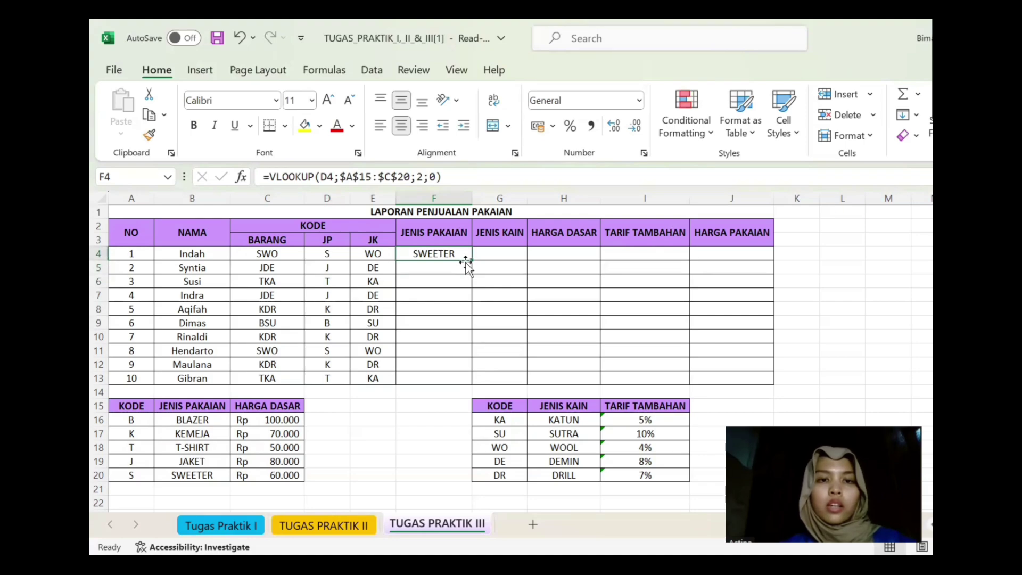
pyautogui.moveTo(470, 260); pyautogui.dragTo(473, 388)
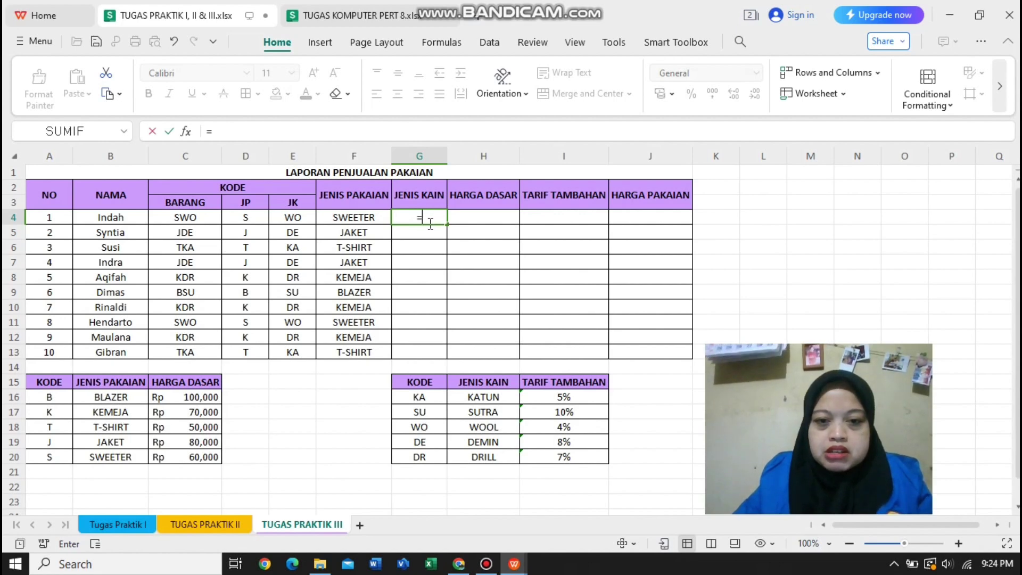
# - Fill JENIS KAIN cell G4 with a VLOOKUP of E4 in $G$16:$I$20, column 2, match type 0, and copy it down to G13
pyautogui.write('vlo')
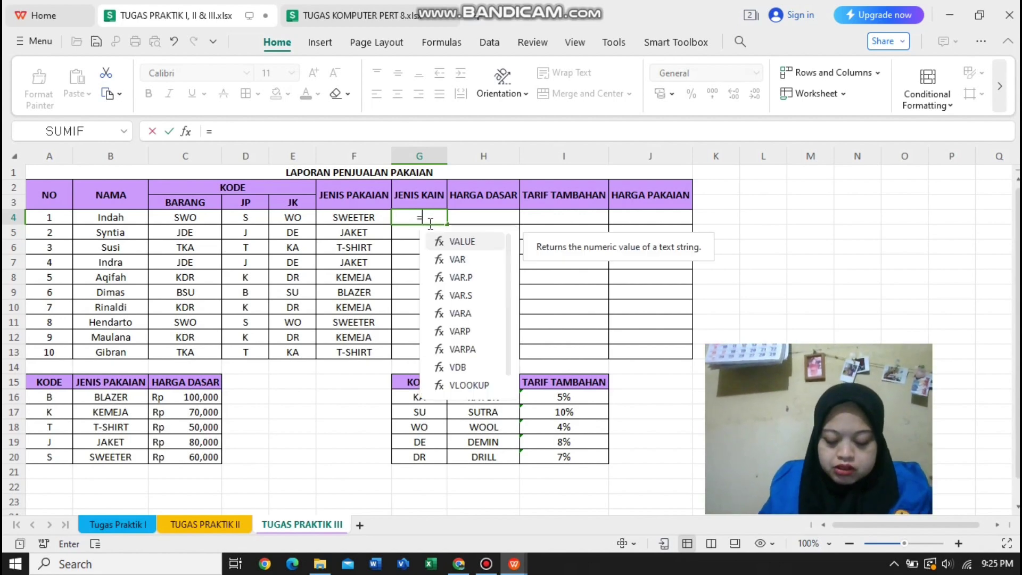
pyautogui.write('okup')
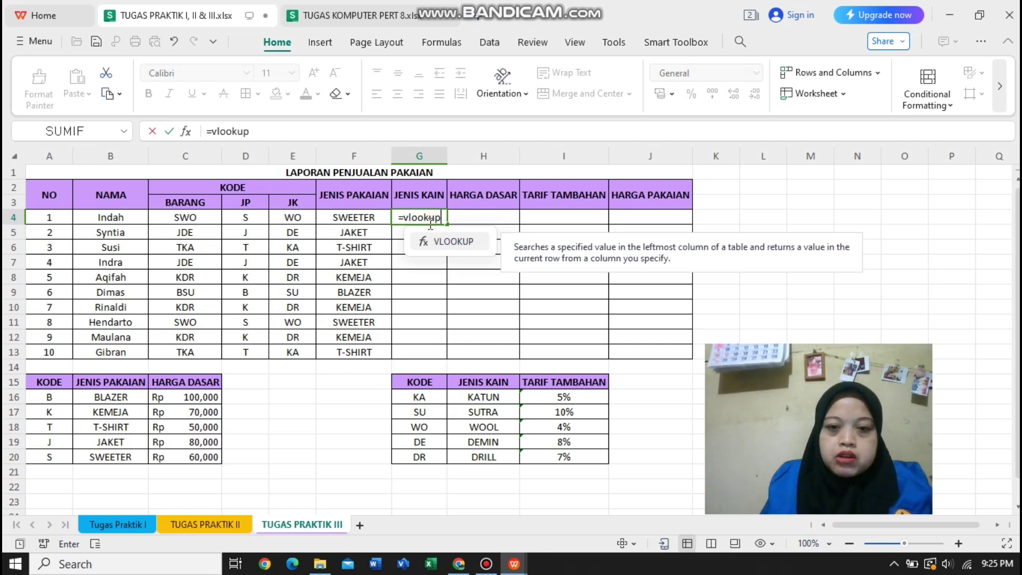
pyautogui.write('(')
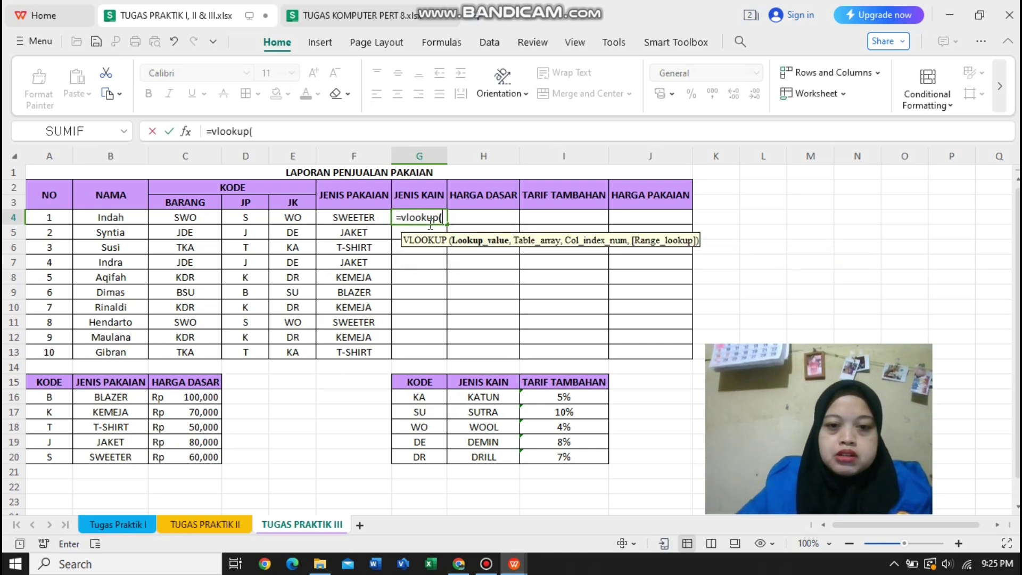
pyautogui.click(282, 218)
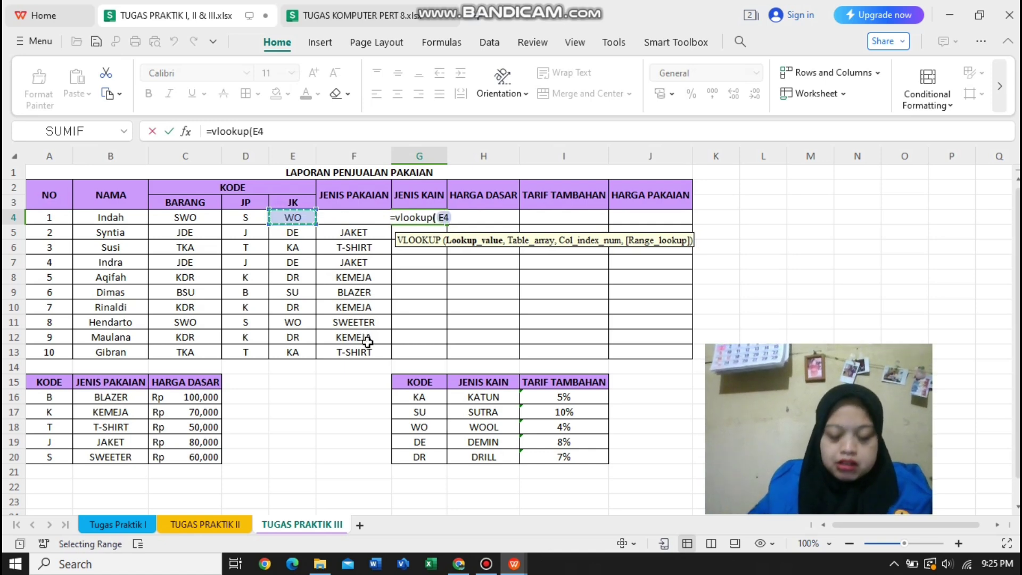
pyautogui.write(',')
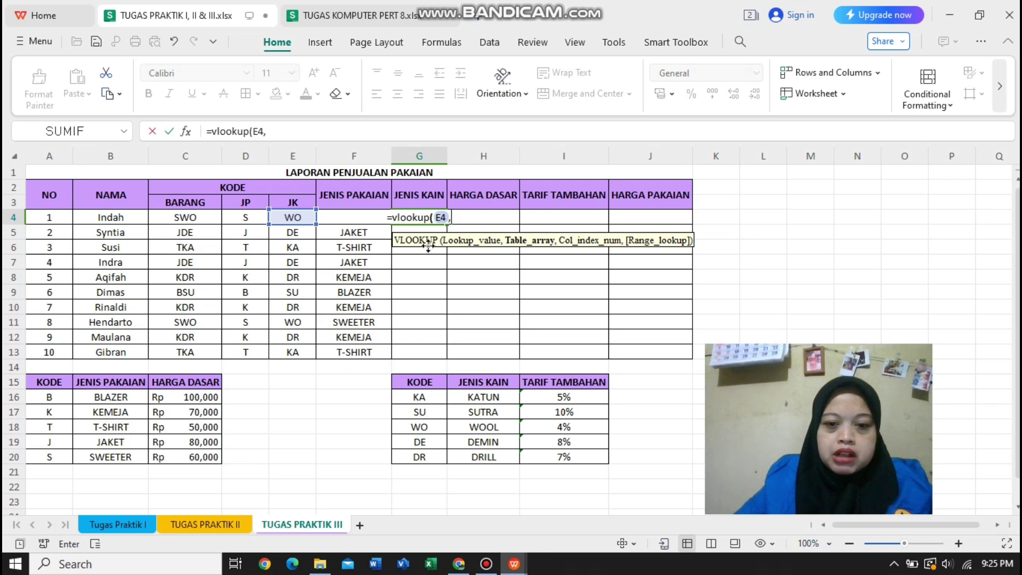
pyautogui.moveTo(420, 397)
pyautogui.mouseDown()
pyautogui.moveTo(548, 419)
pyautogui.moveTo(563, 459)
pyautogui.mouseUp()
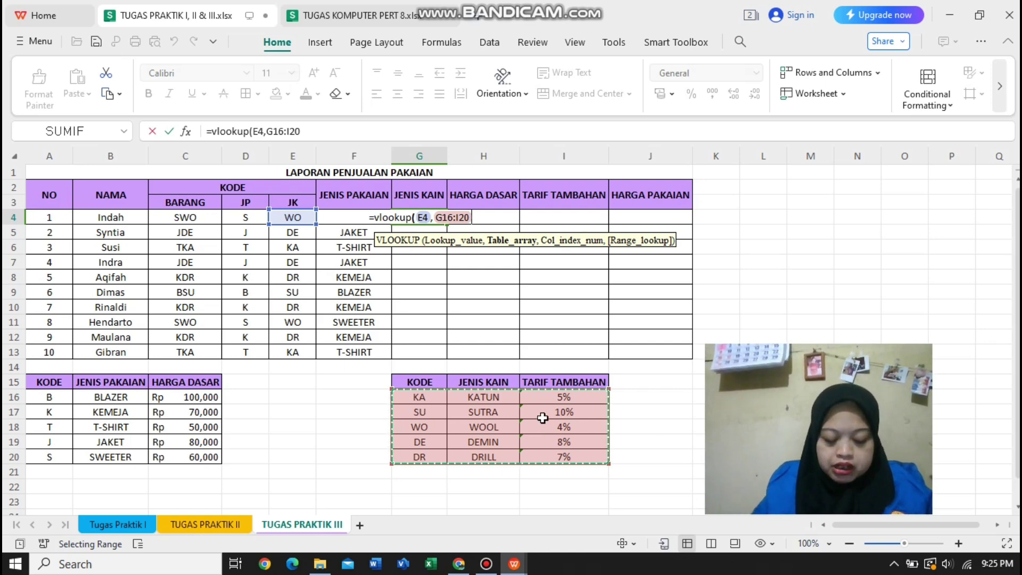
pyautogui.press('F4')
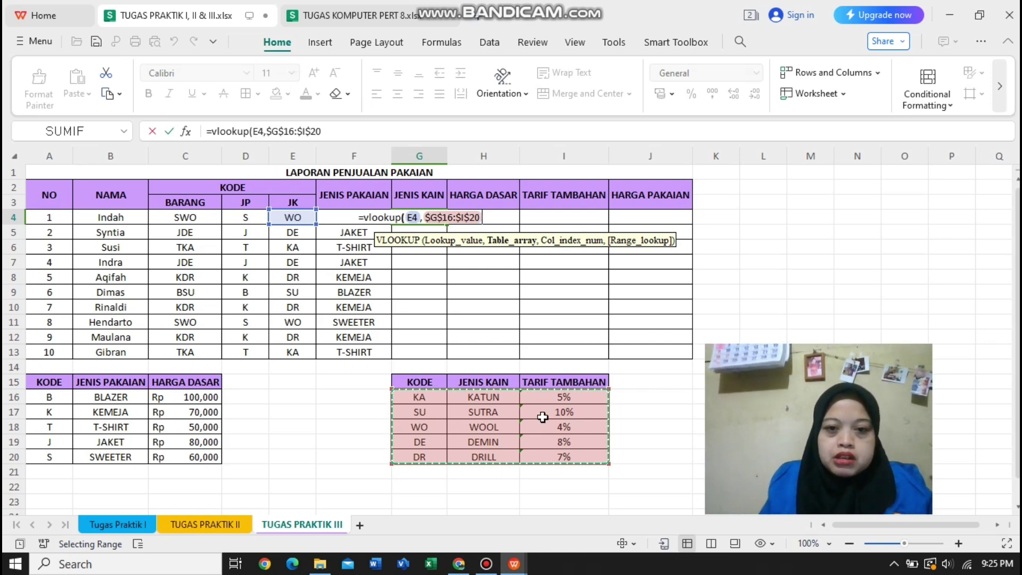
pyautogui.write(',')
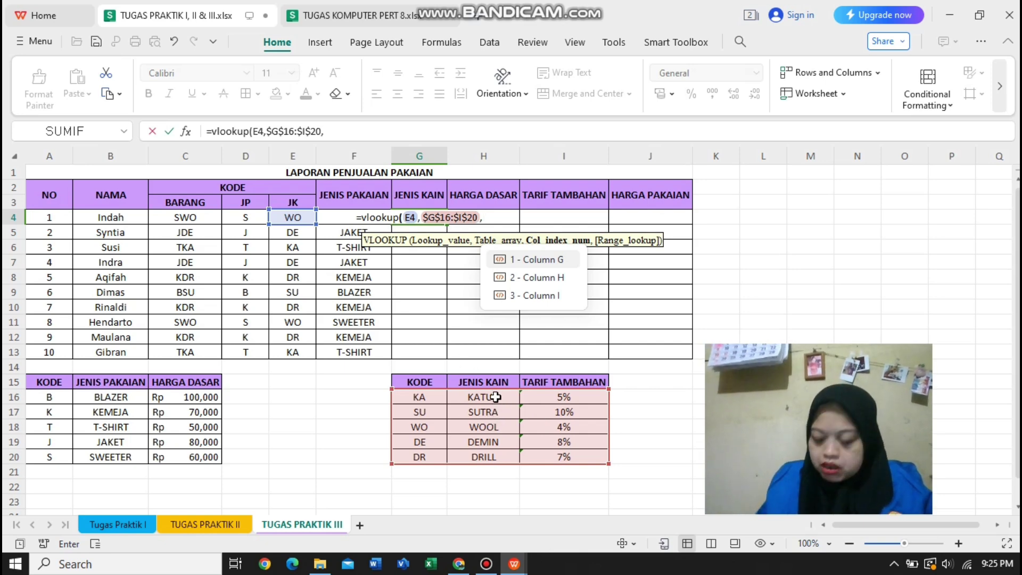
pyautogui.write('2')
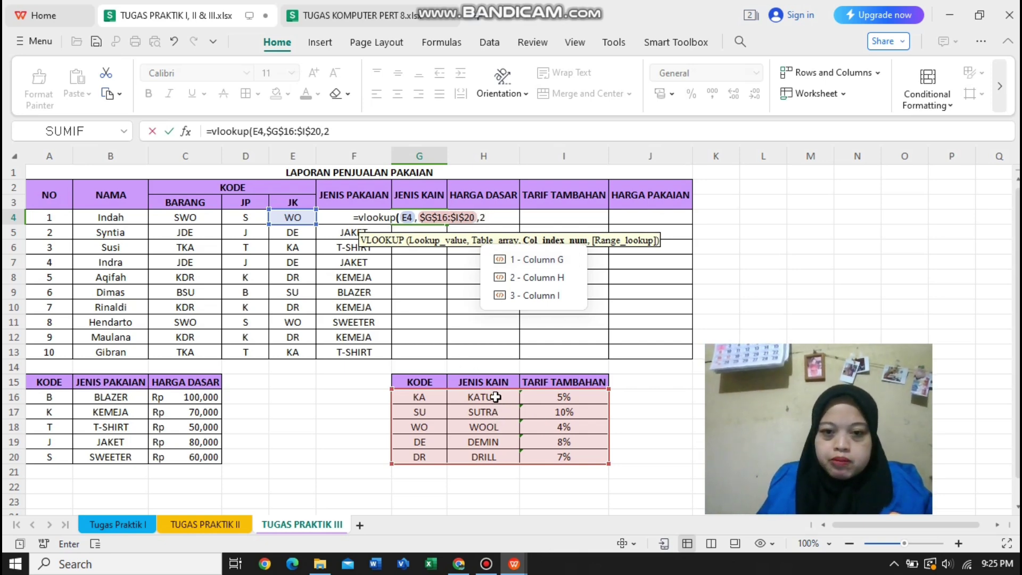
pyautogui.write(',0')
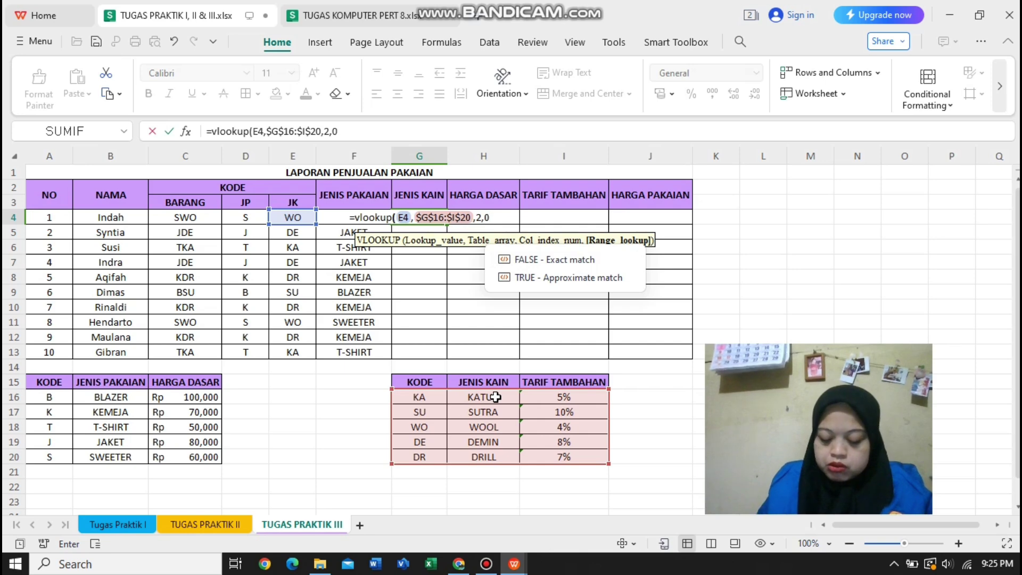
pyautogui.write(')')
pyautogui.press('Return')
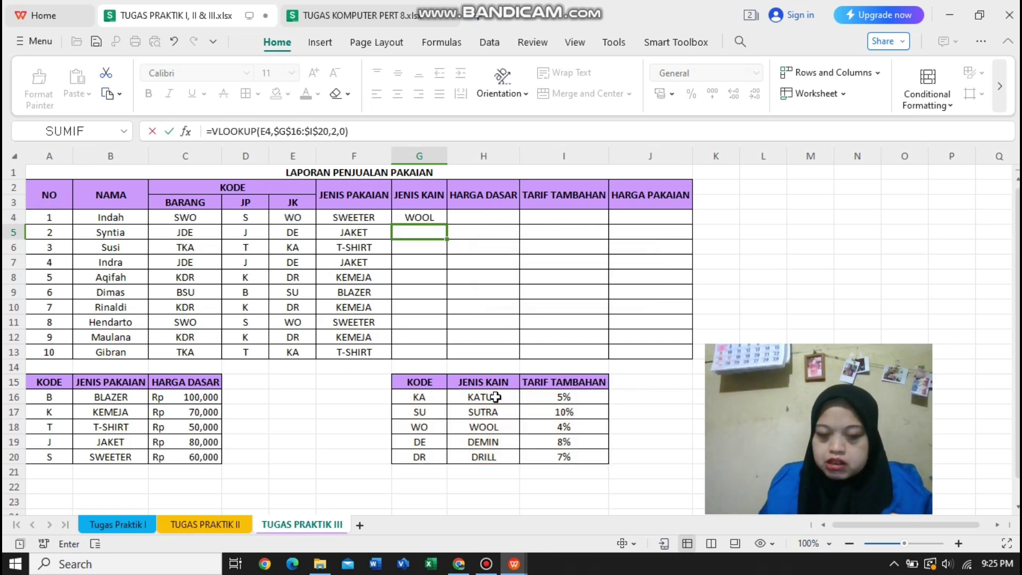
pyautogui.click(420, 218)
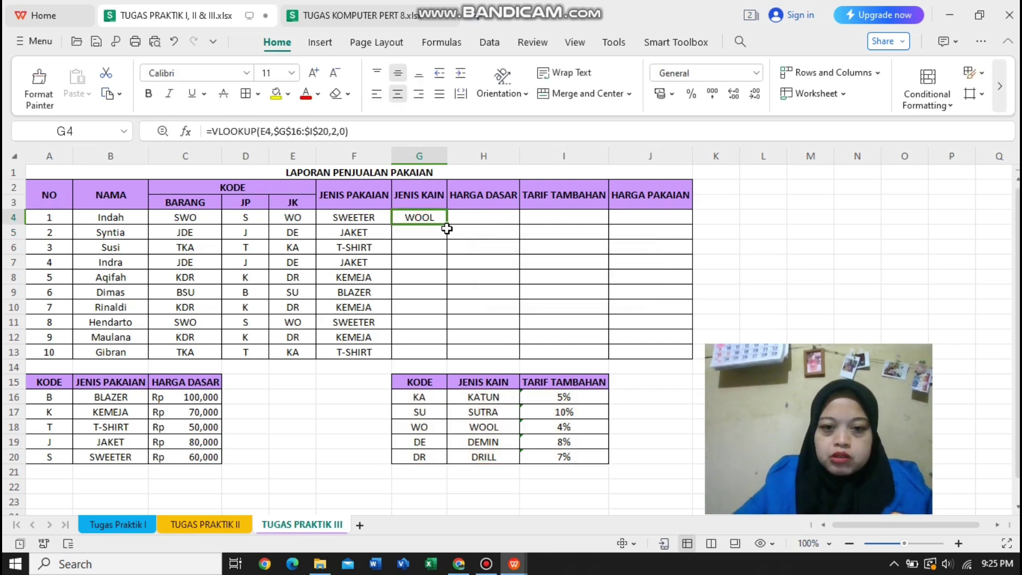
pyautogui.moveTo(446, 224); pyautogui.dragTo(447, 355)
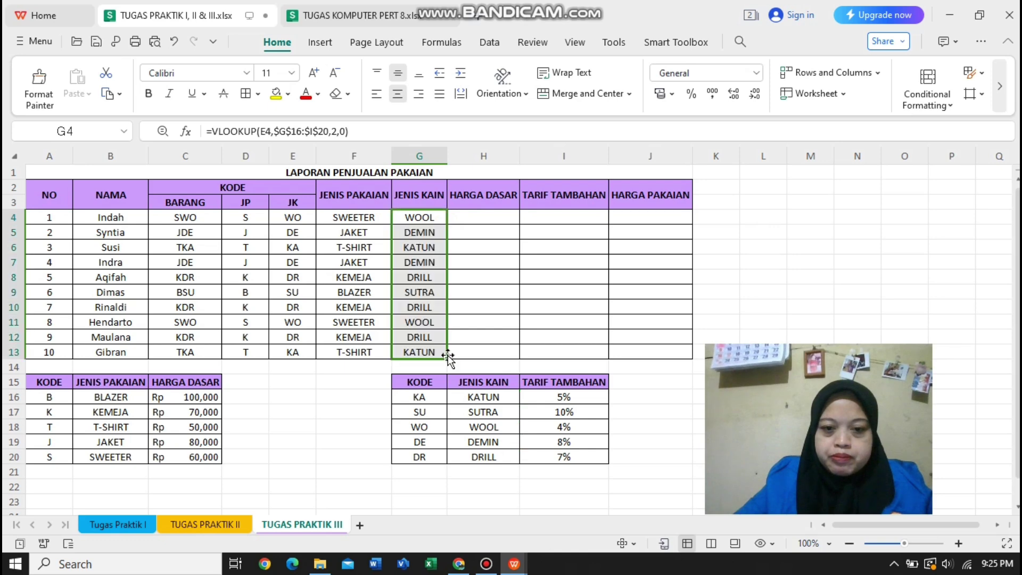
# - Fill HARGA DASAR cell H4 with a VLOOKUP of D4 in $A$16:$C$20, column 3, match type 0, and copy it down to H13
pyautogui.click(470, 217)
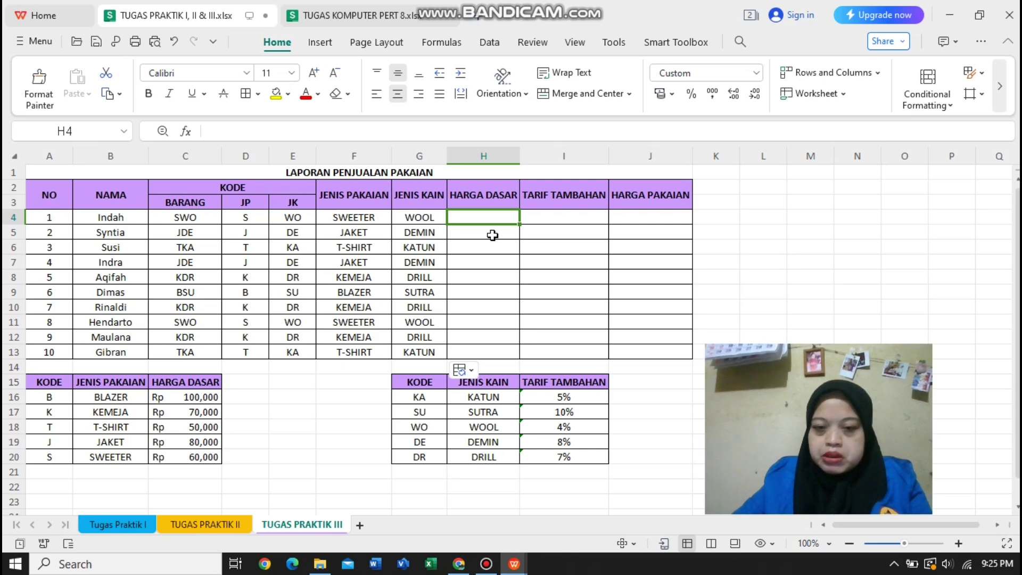
pyautogui.write('=vl')
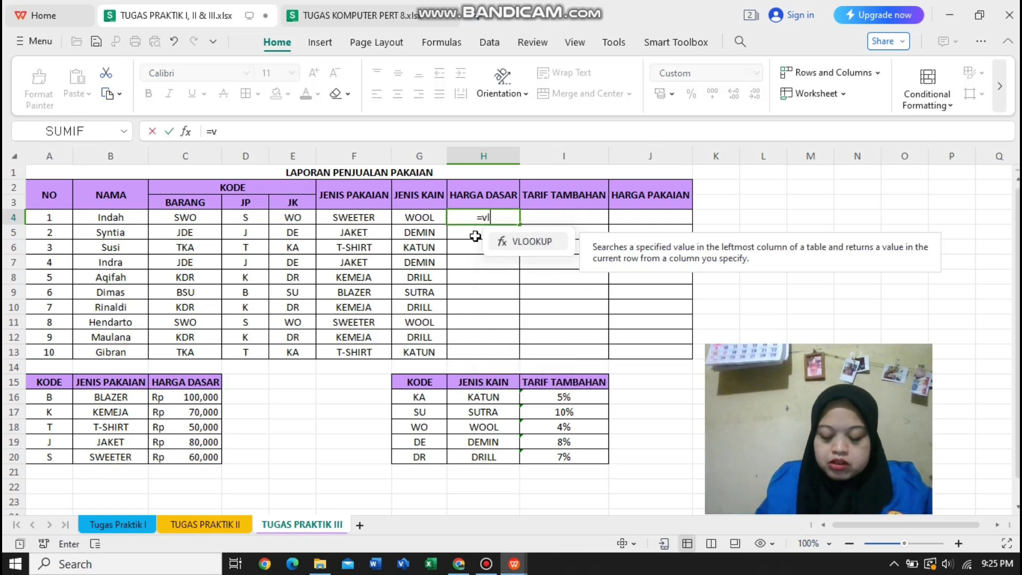
pyautogui.write('ookup')
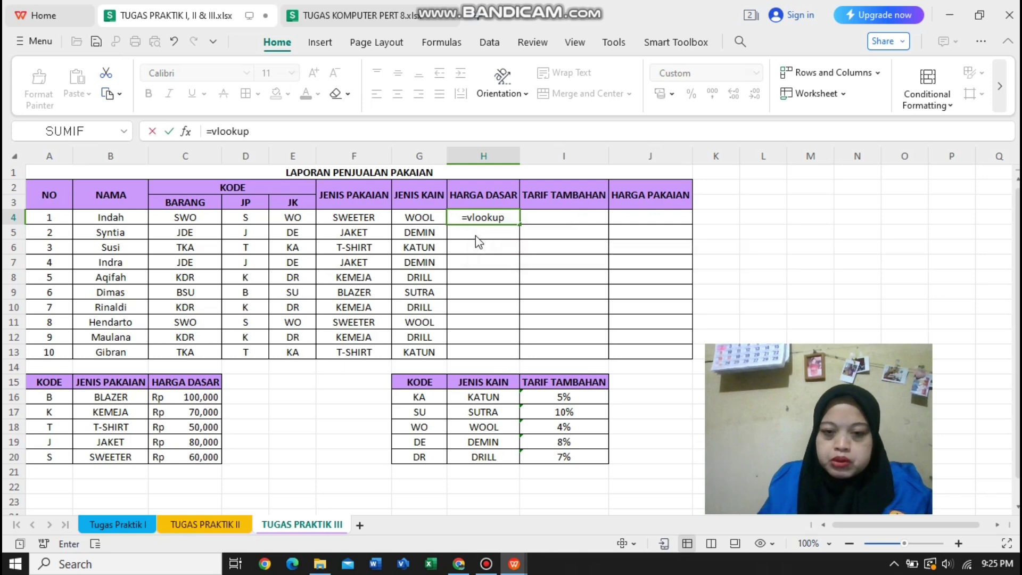
pyautogui.write('(')
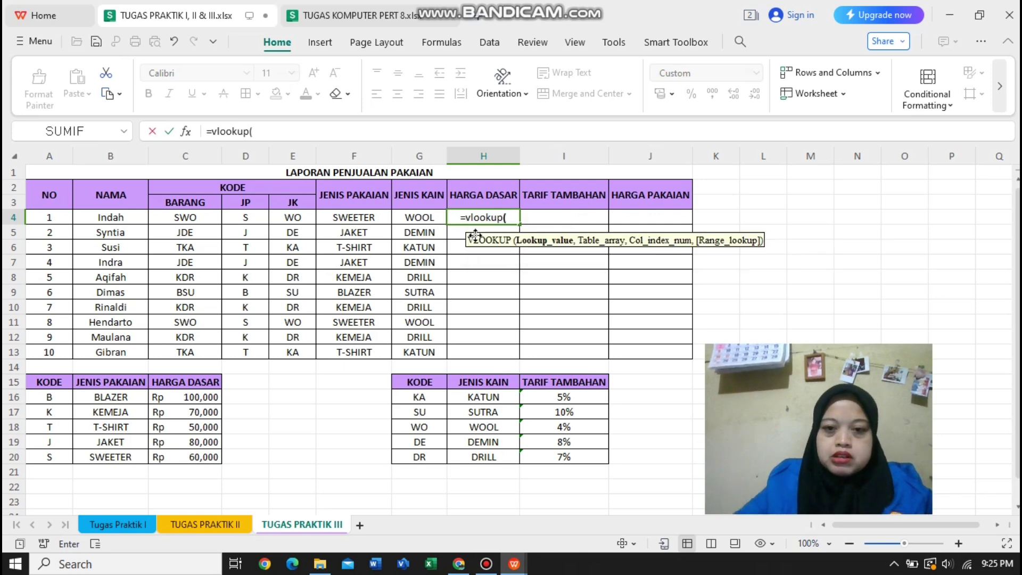
pyautogui.click(245, 217)
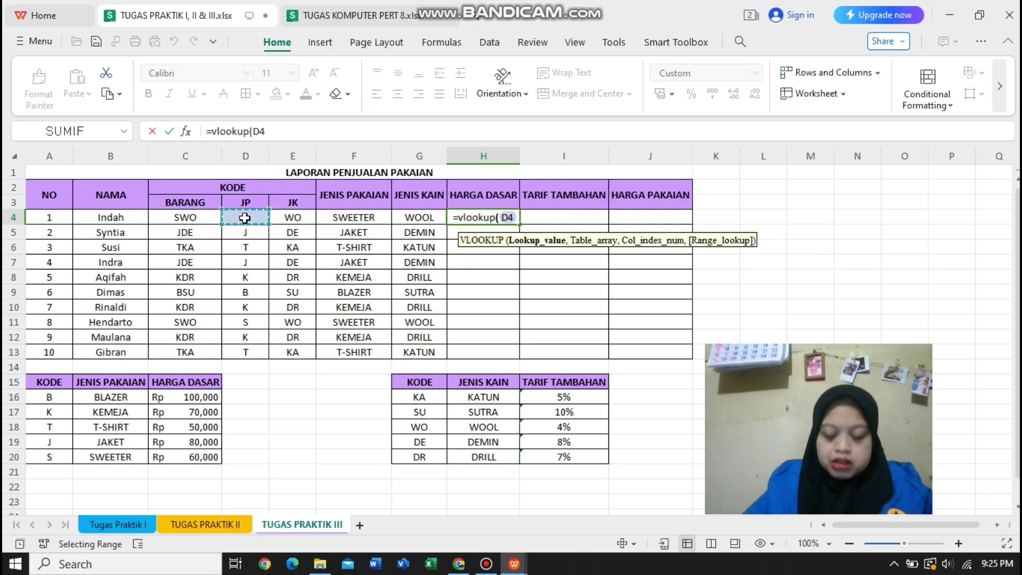
pyautogui.write(',')
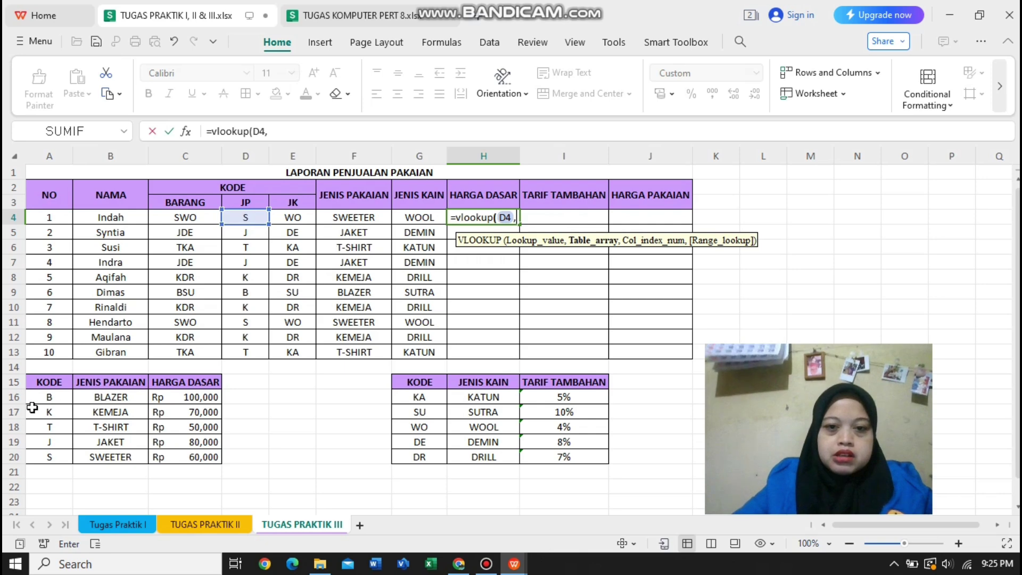
pyautogui.moveTo(161, 417); pyautogui.dragTo(175, 459)
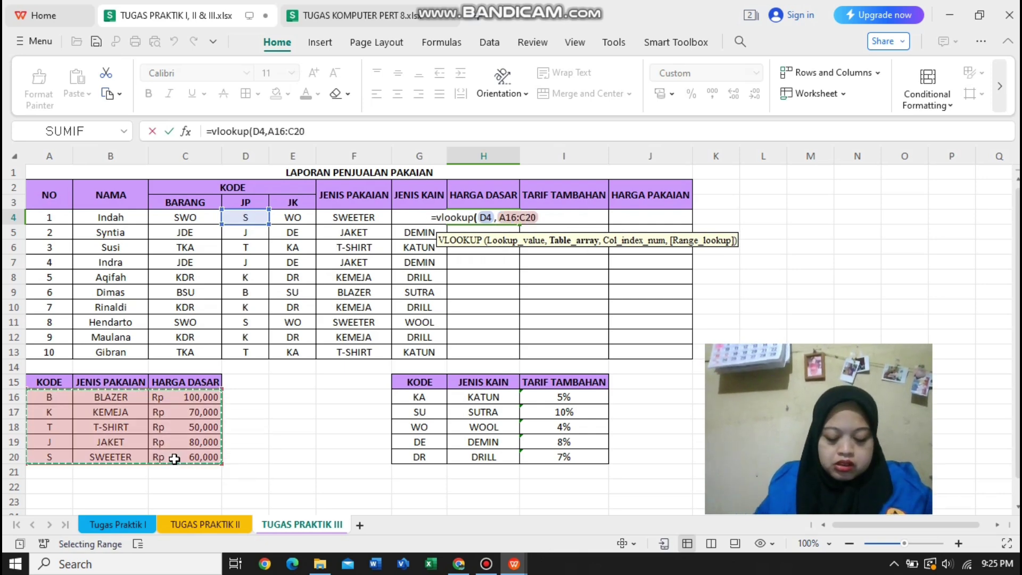
pyautogui.press('F4')
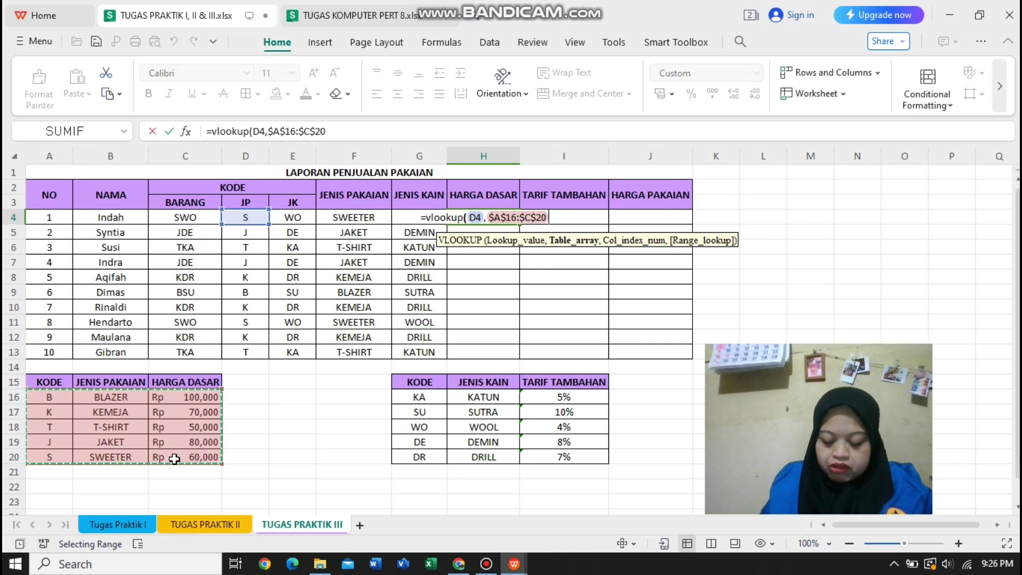
pyautogui.write(',')
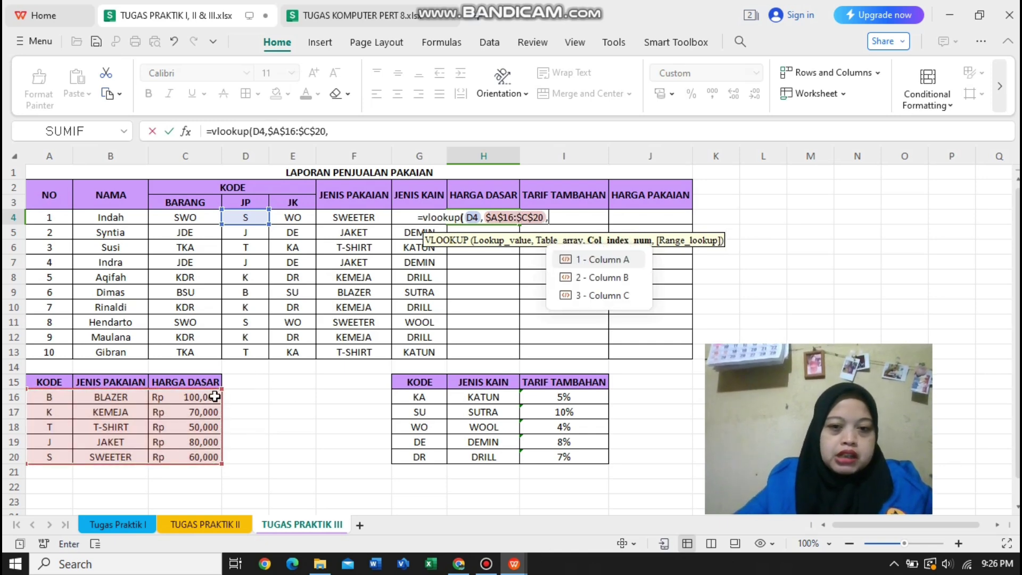
pyautogui.write('3,')
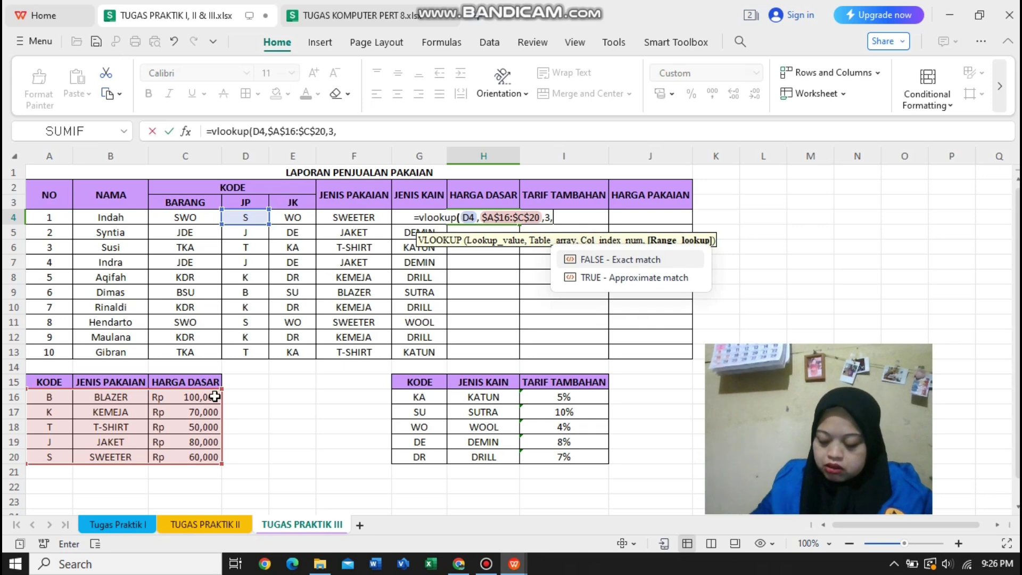
pyautogui.write('0)')
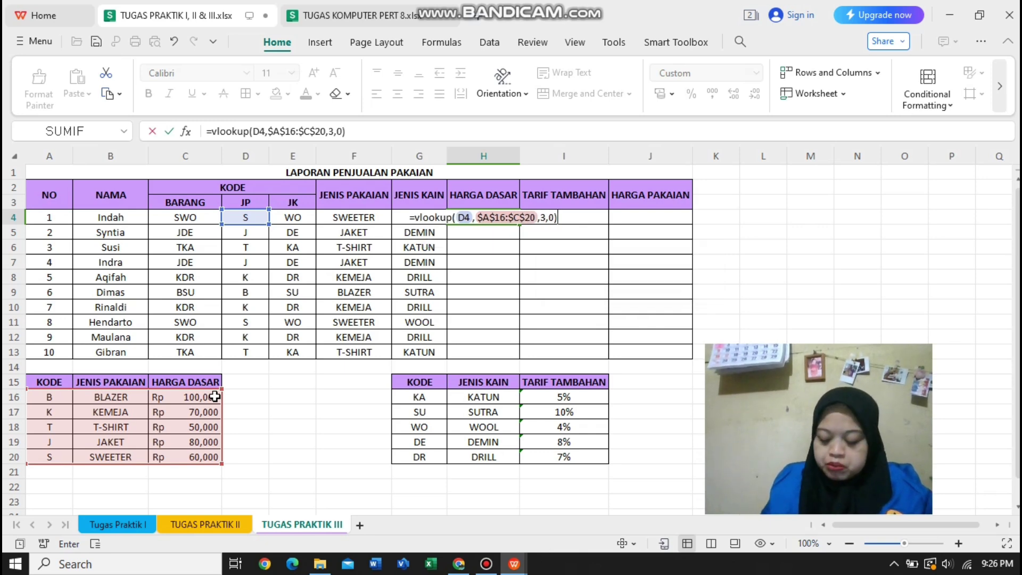
pyautogui.press('Return')
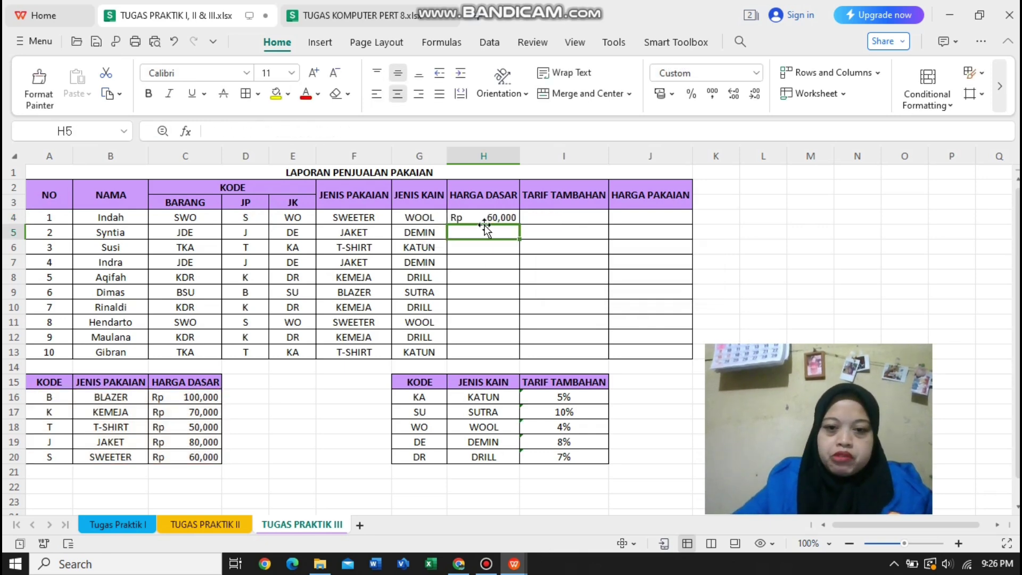
pyautogui.click(485, 219)
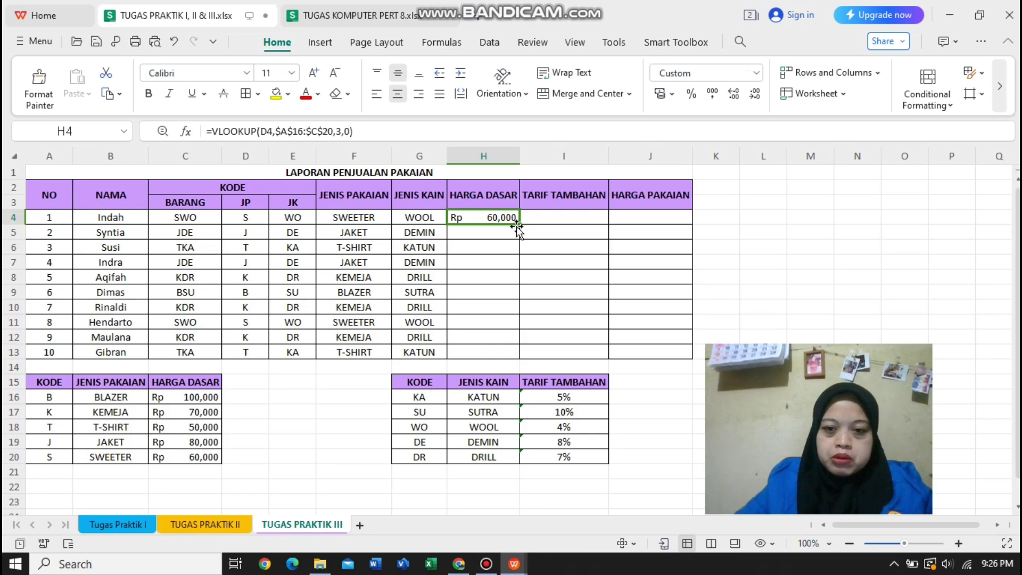
pyautogui.moveTo(518, 223); pyautogui.dragTo(516, 357)
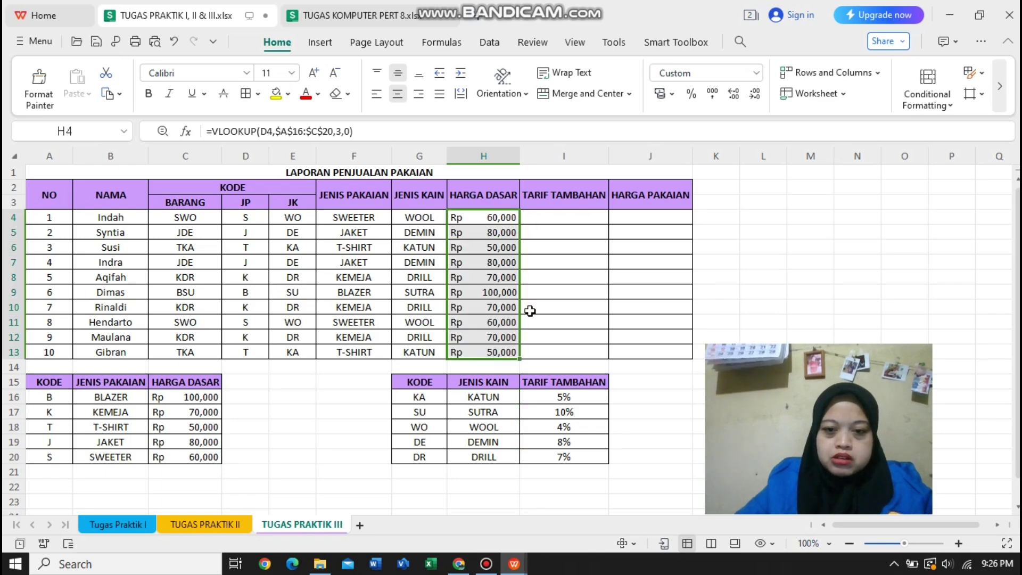
# - In Excel's Lembar1, fill TARIF TAMBAHAN cell I3 with =VLOOKUP(E3,$F$15:$H$20,3,0)*H3 and copy it down to I12
pyautogui.click(558, 217)
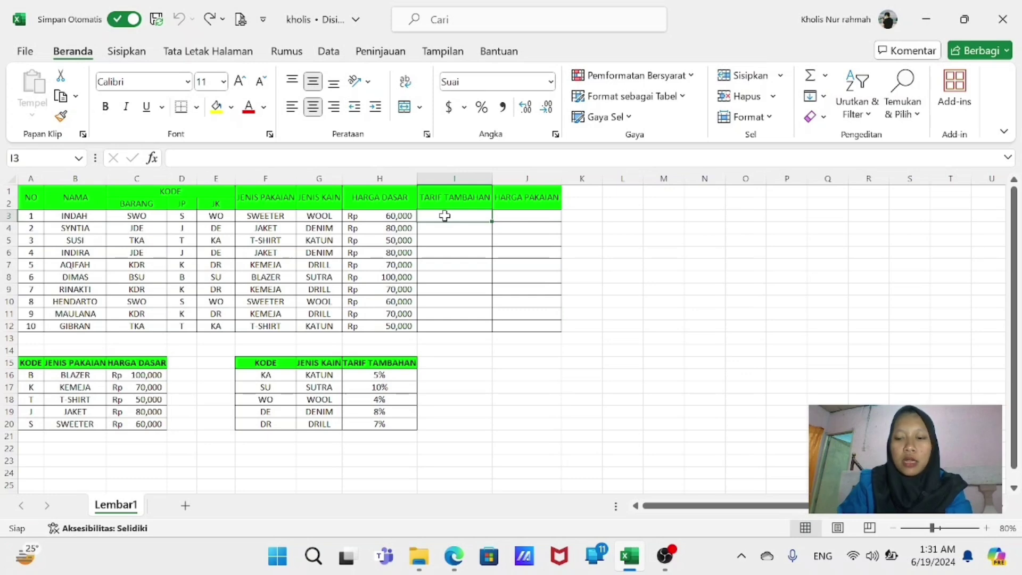
pyautogui.write('=')
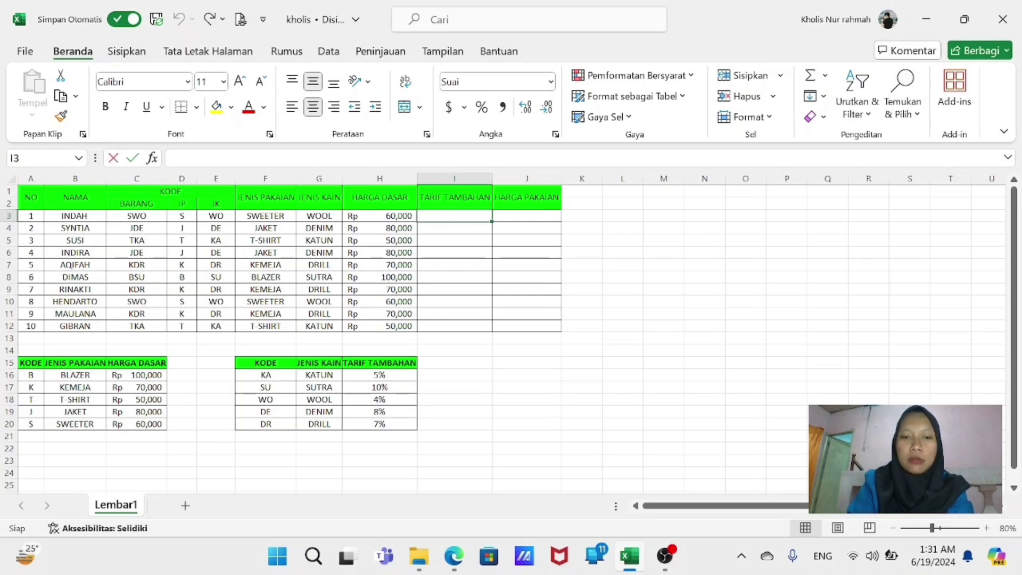
pyautogui.write('vlo')
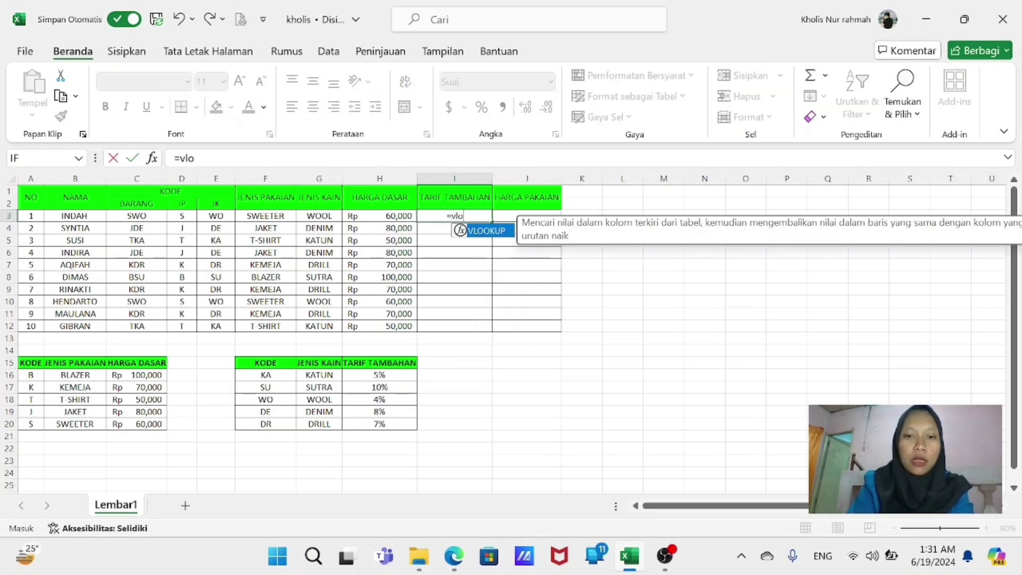
pyautogui.press('Tab')
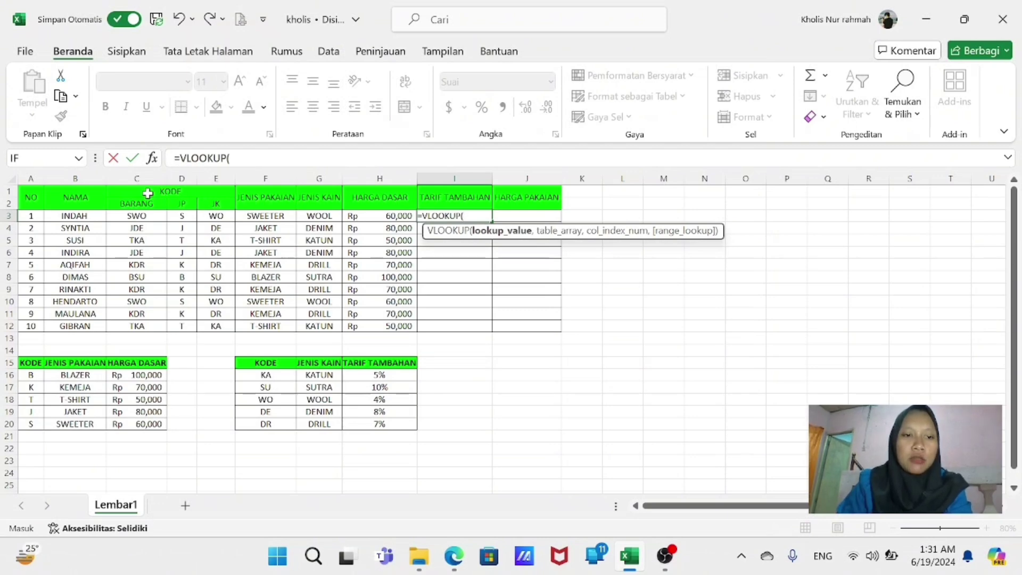
pyautogui.click(219, 215)
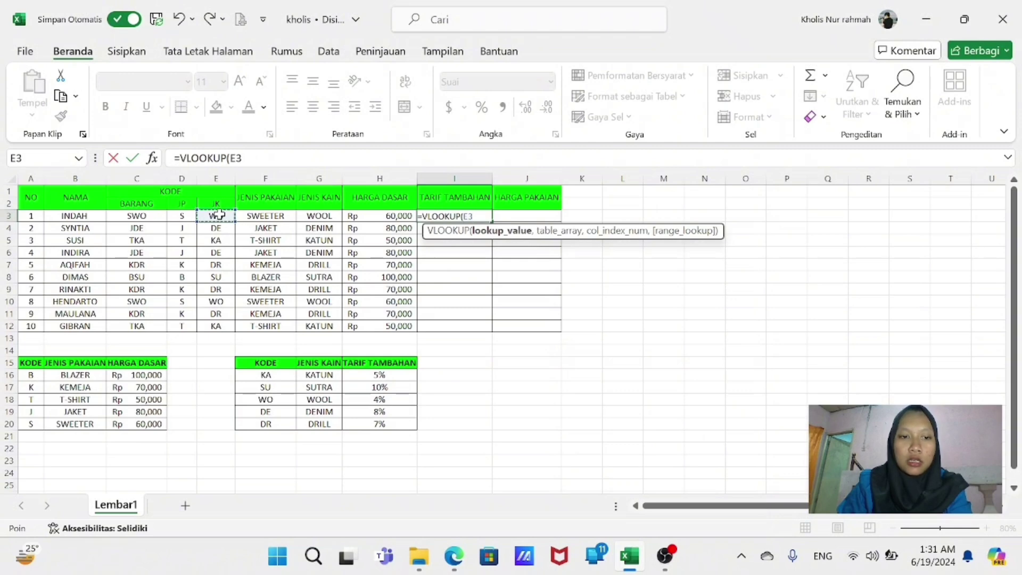
pyautogui.write(',')
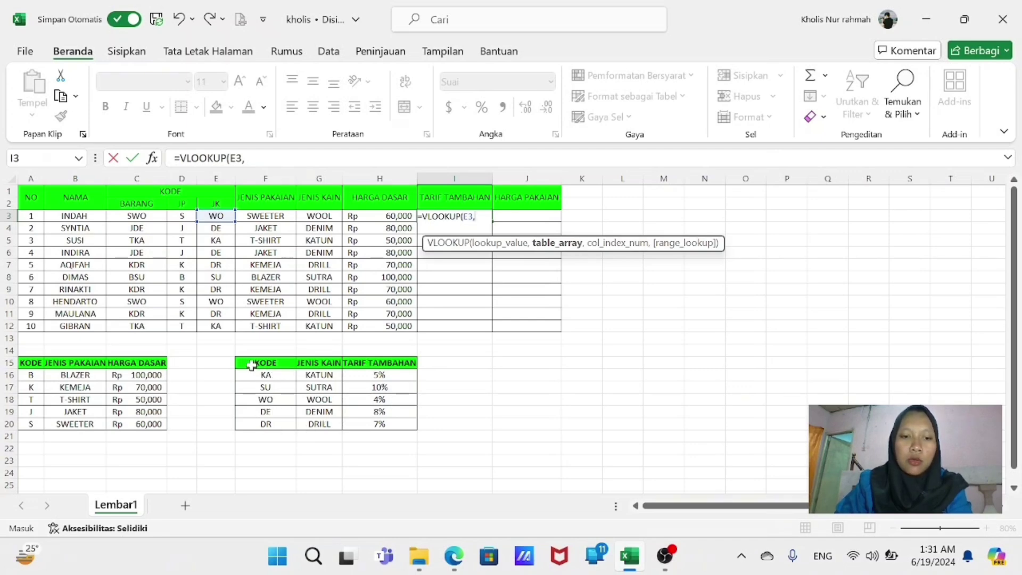
pyautogui.moveTo(252, 365); pyautogui.dragTo(368, 425)
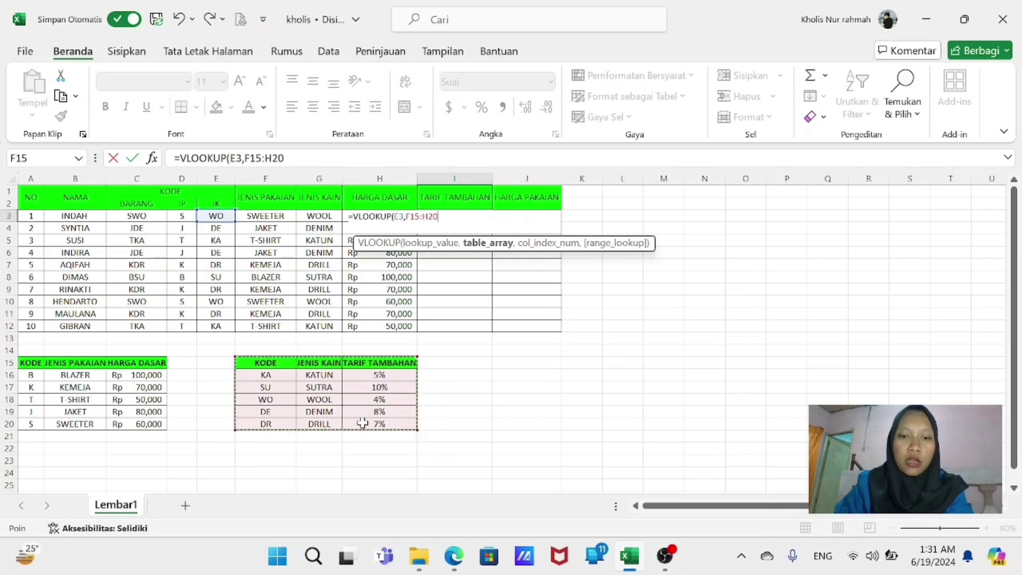
pyautogui.press('F4')
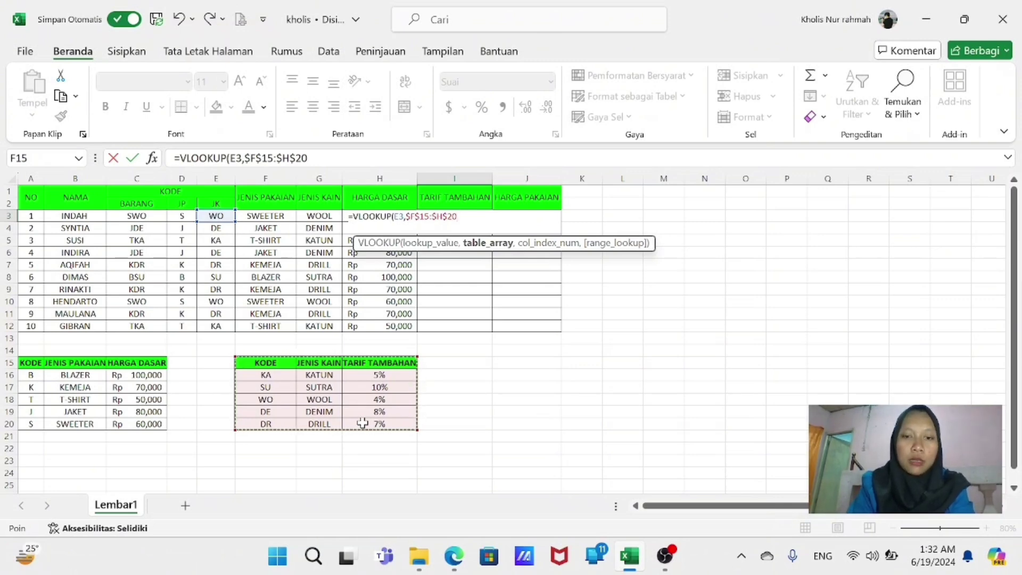
pyautogui.write(',3')
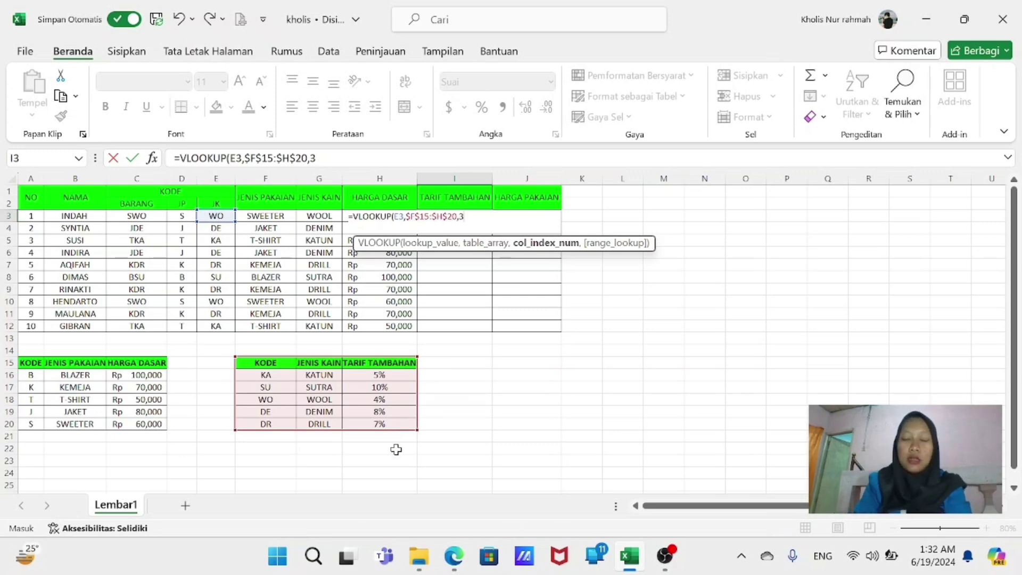
pyautogui.write(',')
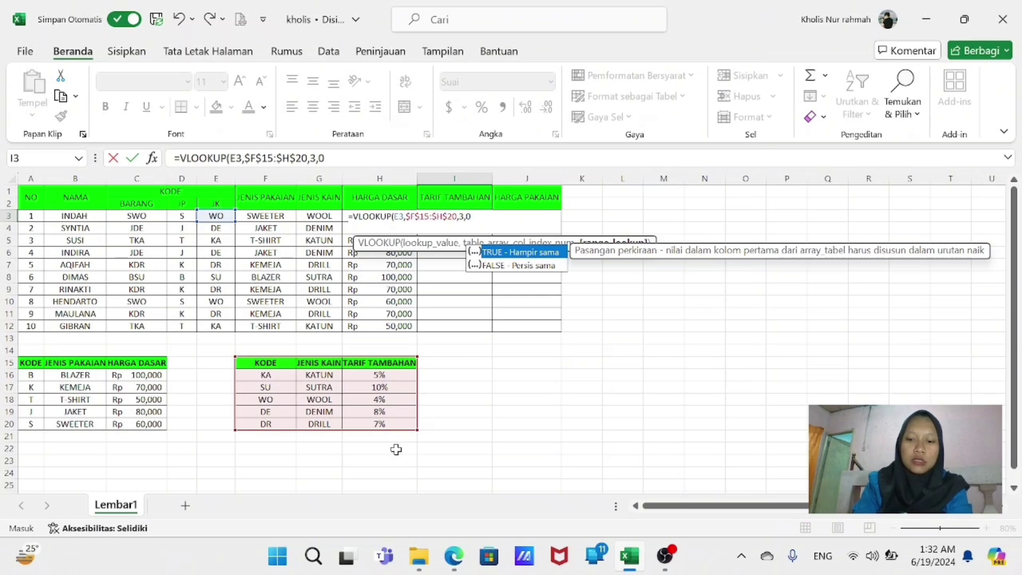
pyautogui.write('0)*')
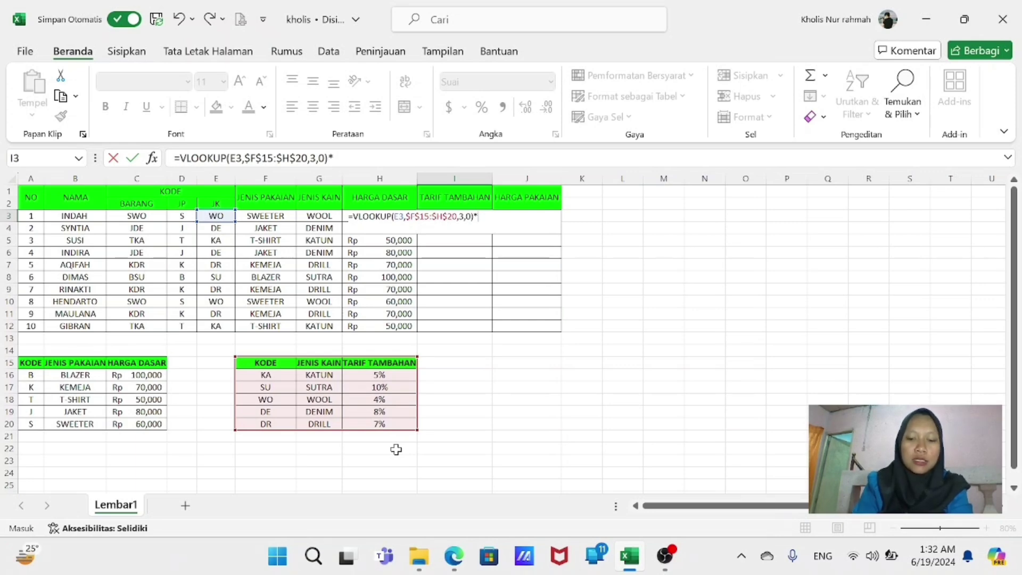
pyautogui.write('h3')
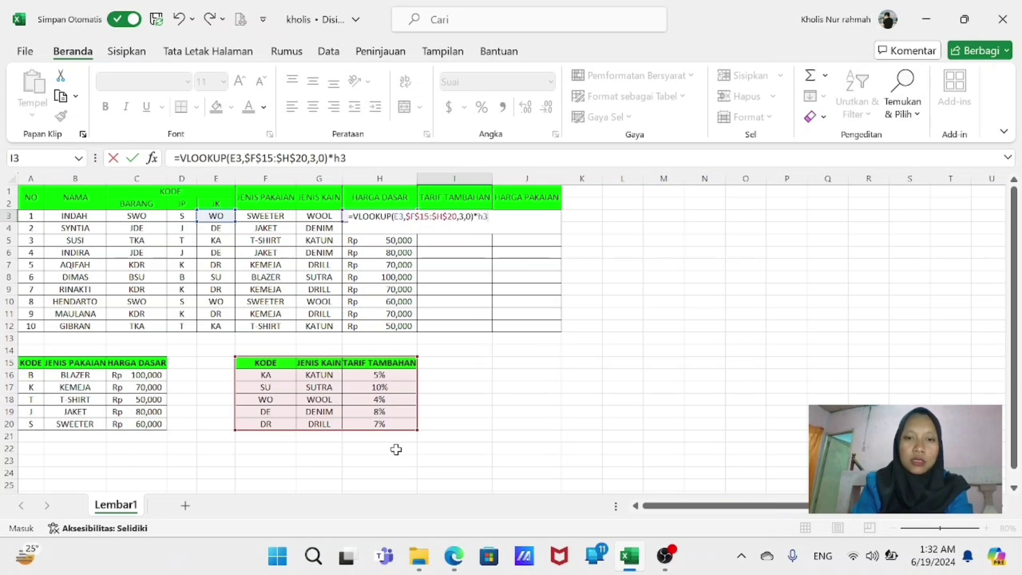
pyautogui.press('Return')
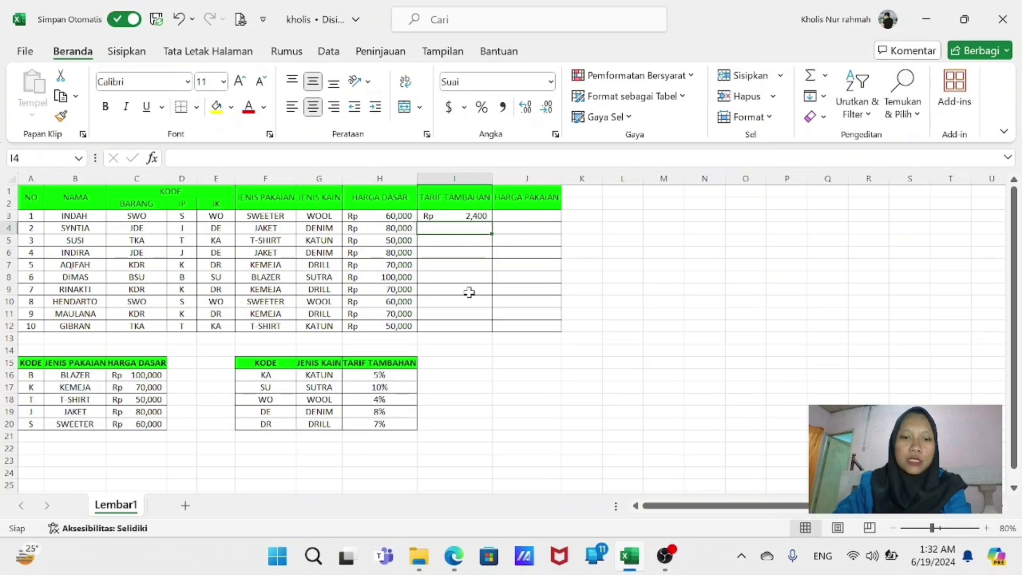
pyautogui.click(481, 217)
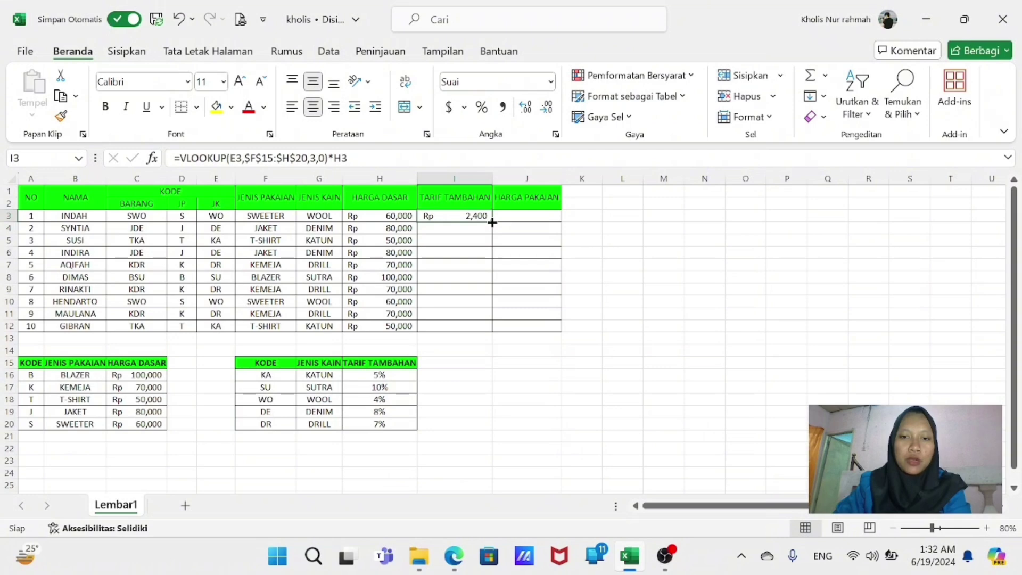
pyautogui.doubleClick(492, 222)
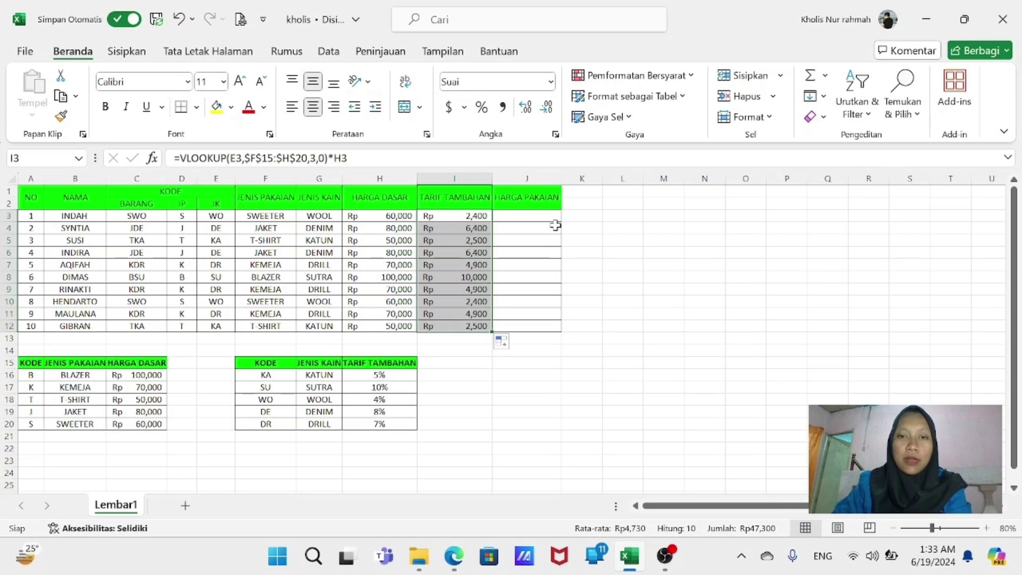
# - Enter =SUM(H3,I3) in HARGA PAKAIAN cell J3 to add the base price and the additional tariff
pyautogui.click(517, 216)
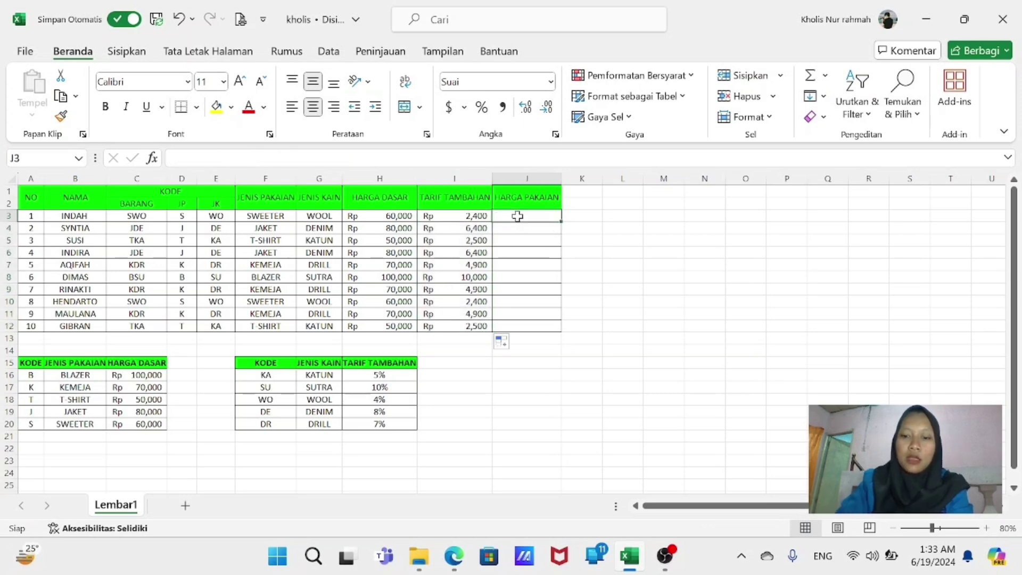
pyautogui.write('=')
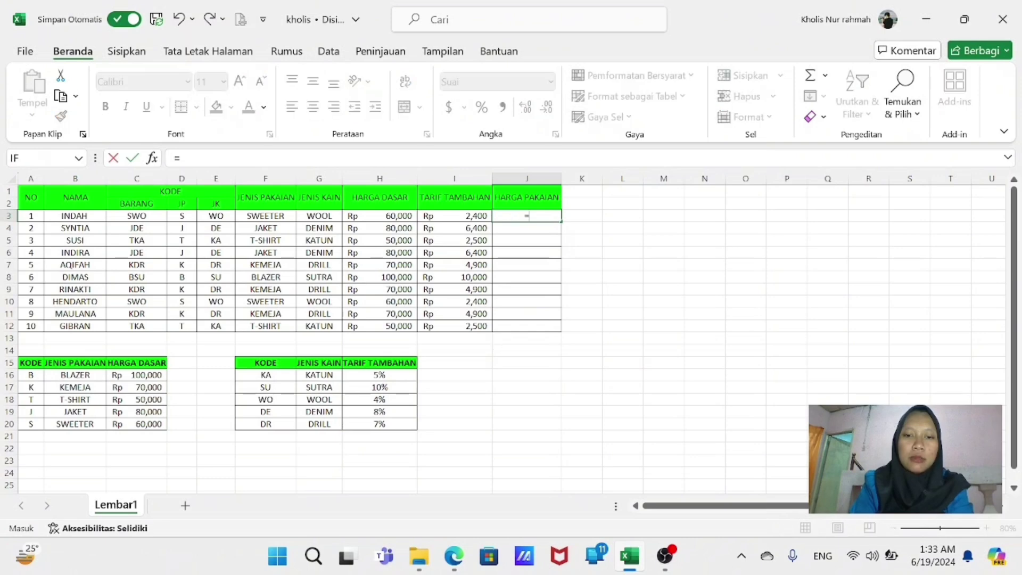
pyautogui.write('sum')
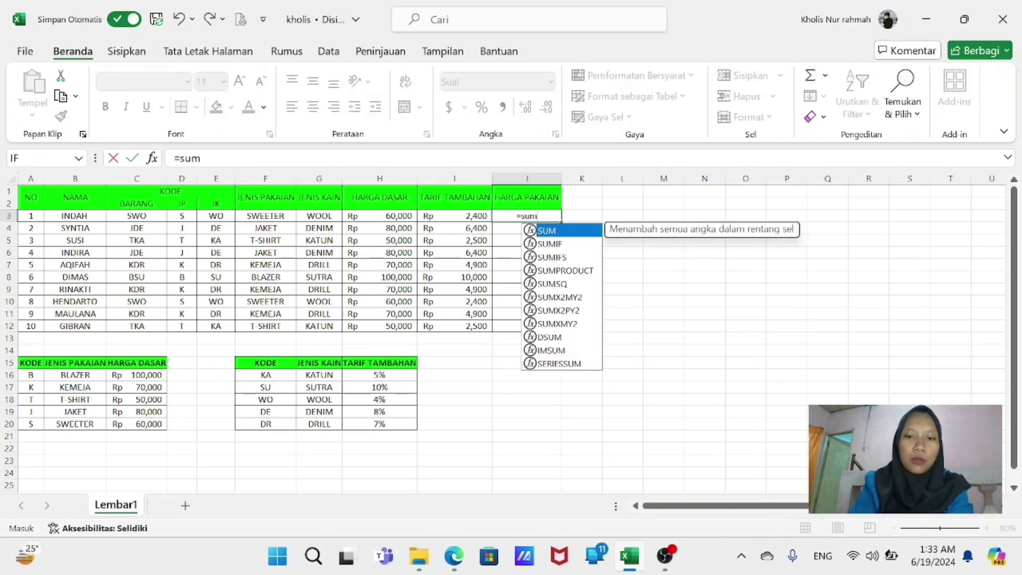
pyautogui.press('Tab')
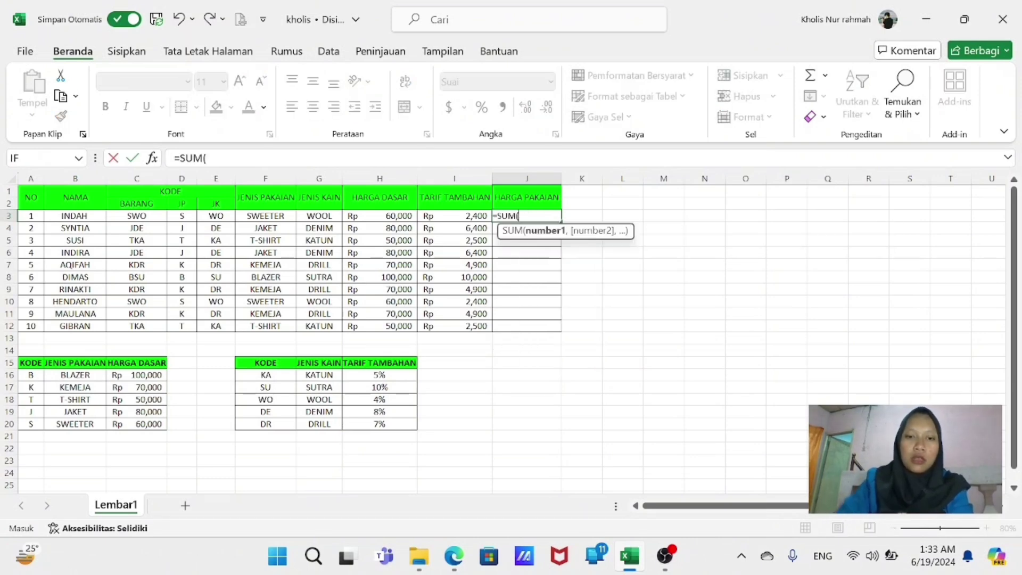
pyautogui.click(388, 228)
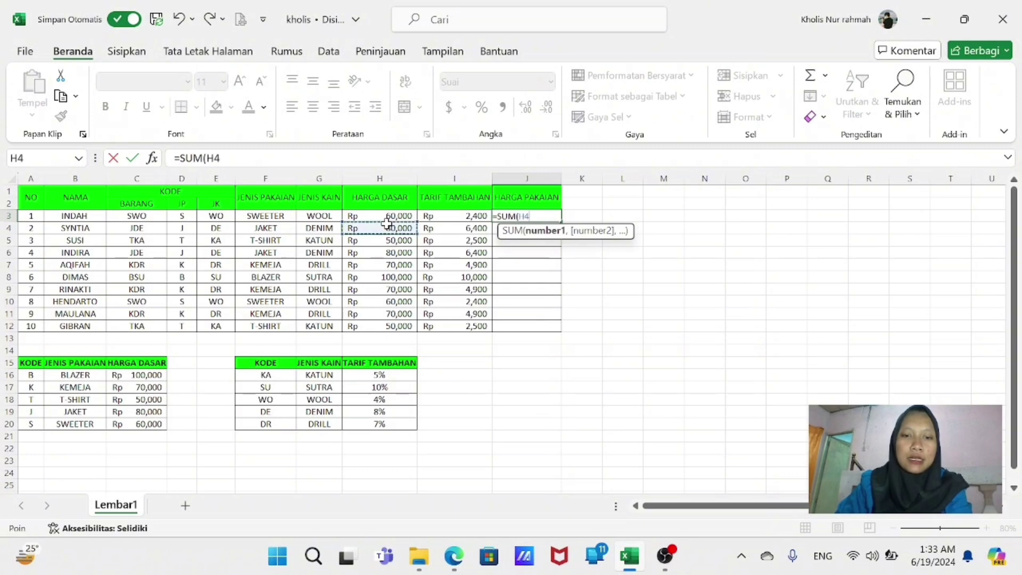
pyautogui.write(',')
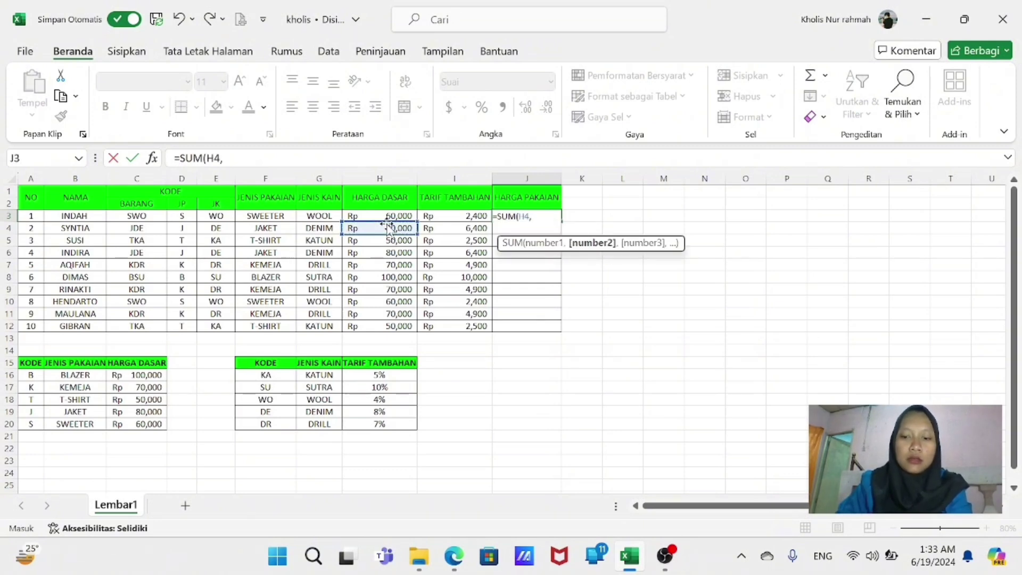
pyautogui.press('BackSpace')
pyautogui.press('BackSpace')
pyautogui.press('BackSpace')
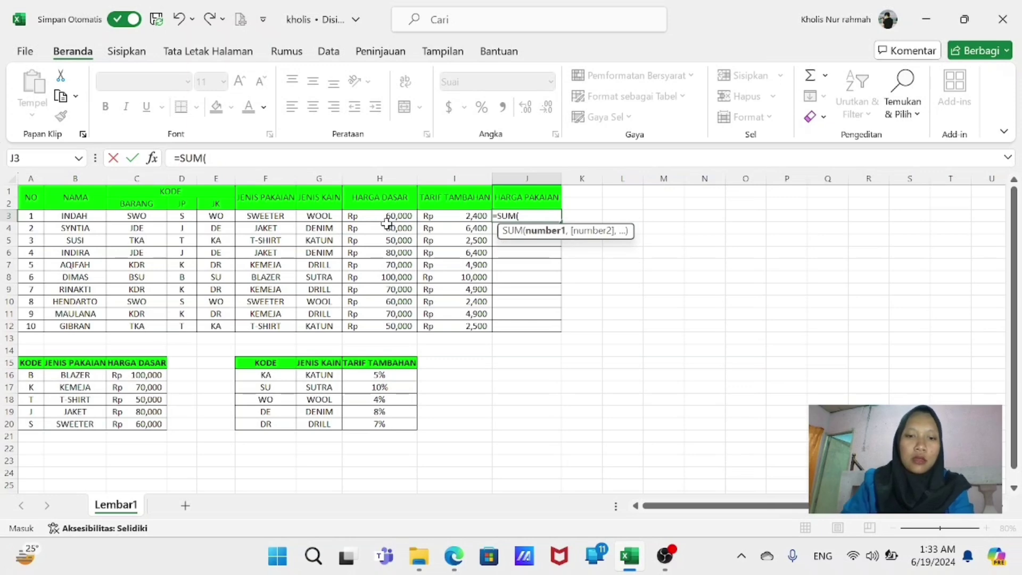
pyautogui.click(386, 216)
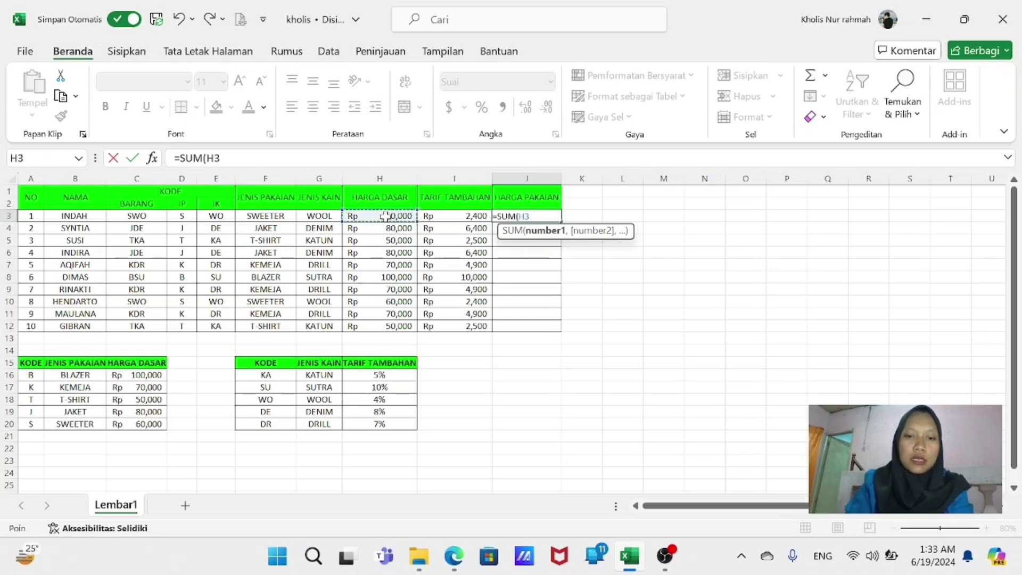
pyautogui.write(',')
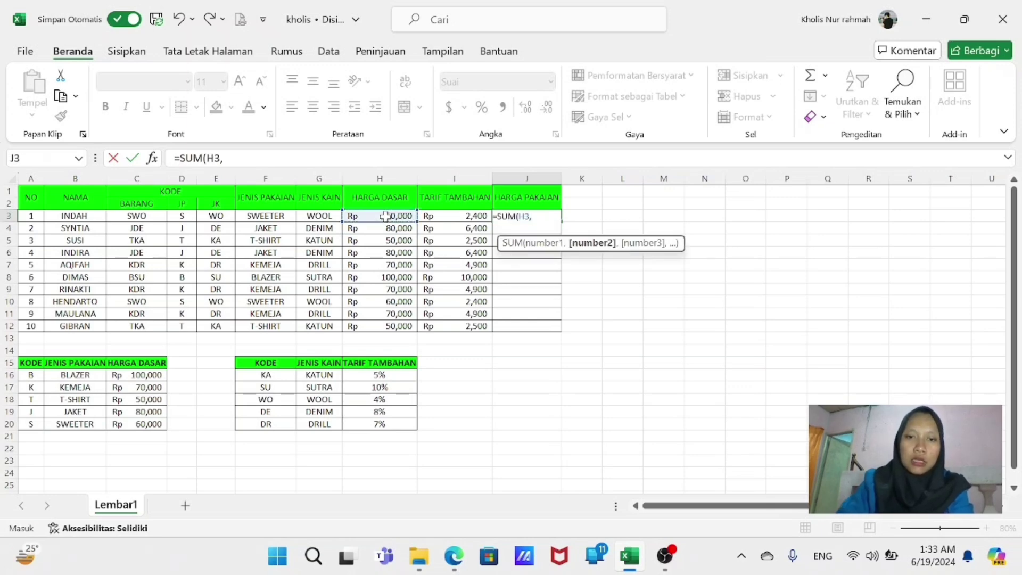
pyautogui.click(431, 215)
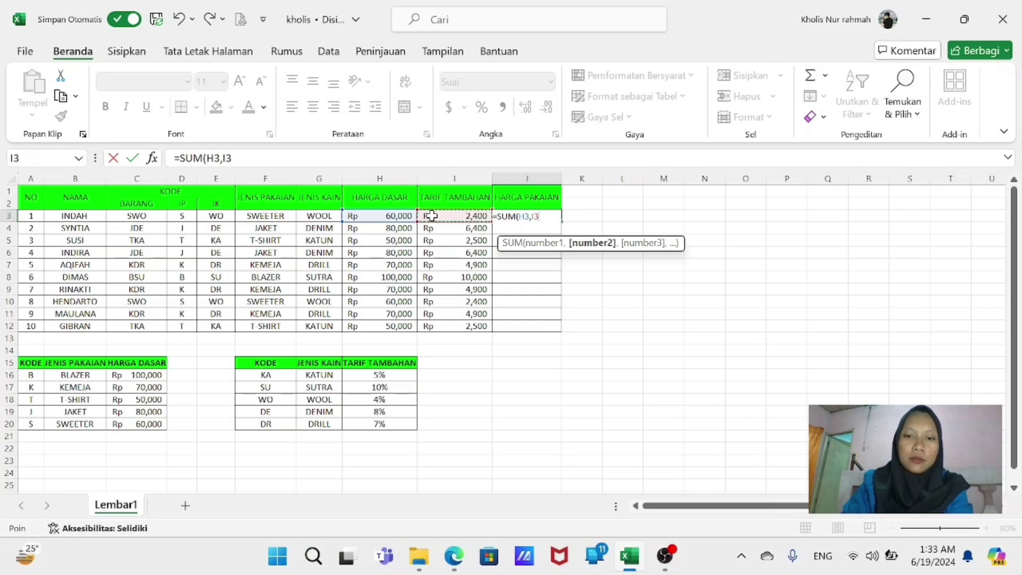
pyautogui.write(')')
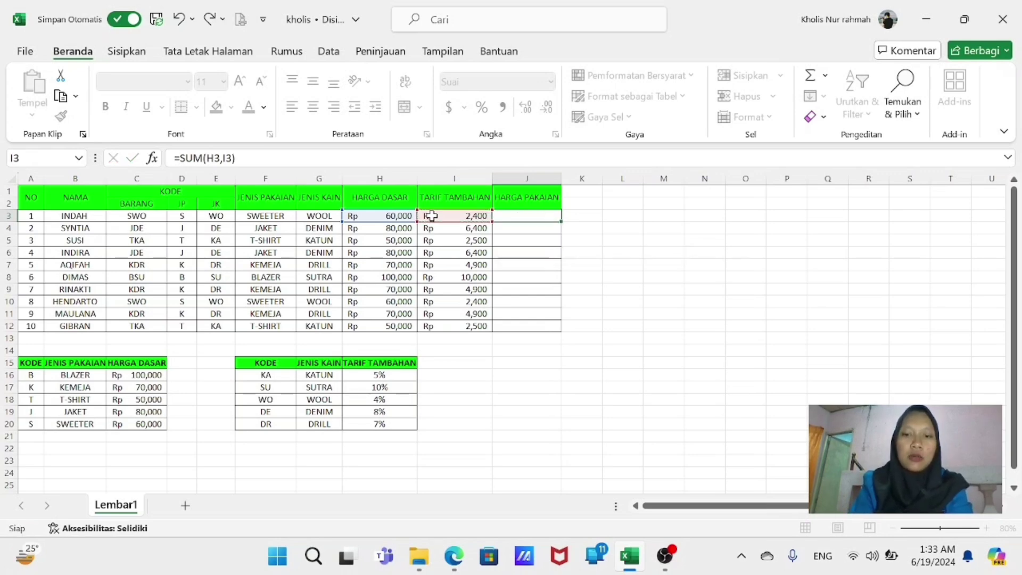
pyautogui.press('Return')
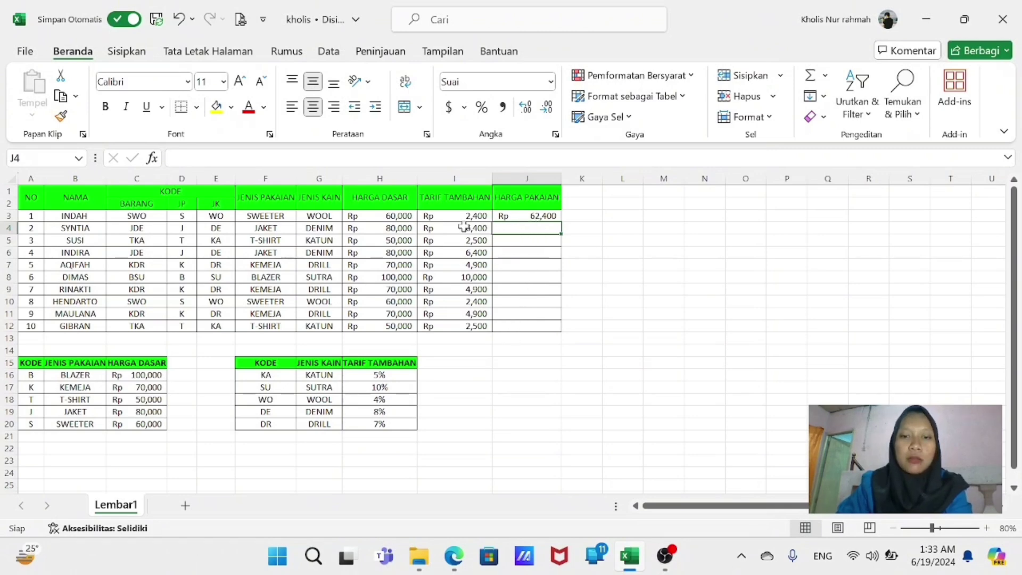
# - Copy the HARGA PAKAIAN formula from J3 down to J12 and deselect the filled range
pyautogui.click(553, 217)
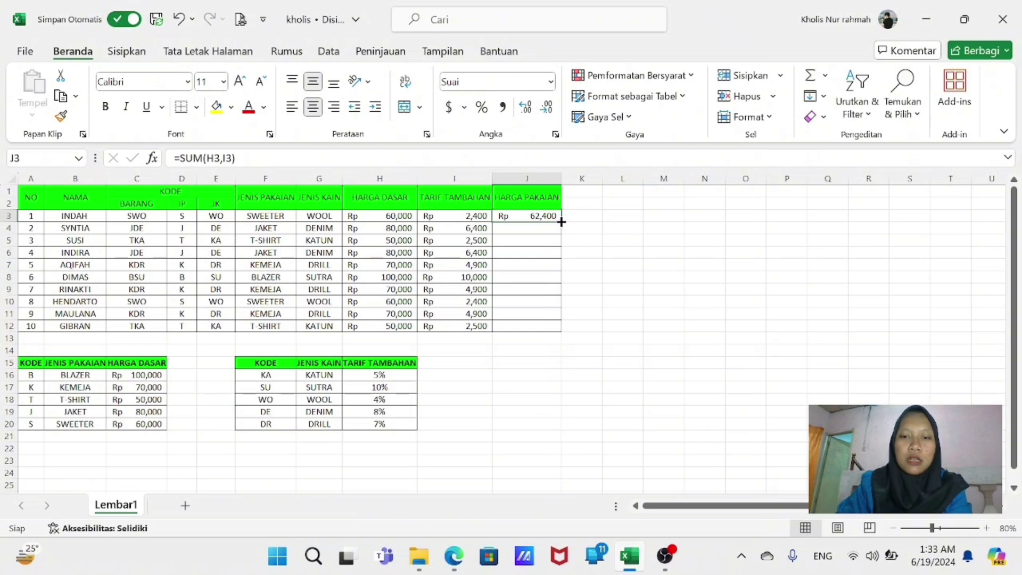
pyautogui.doubleClick(562, 221)
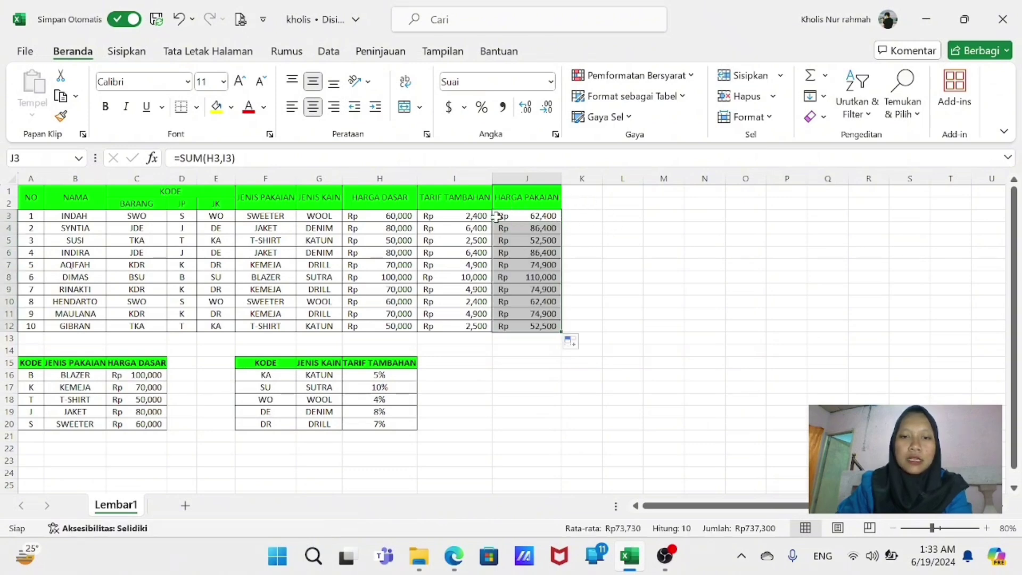
pyautogui.click(592, 386)
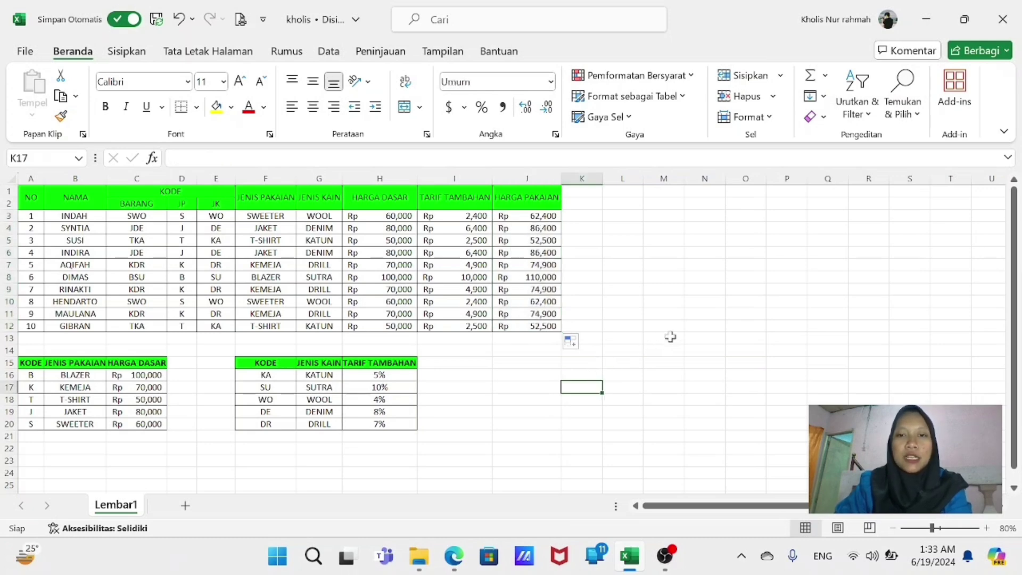